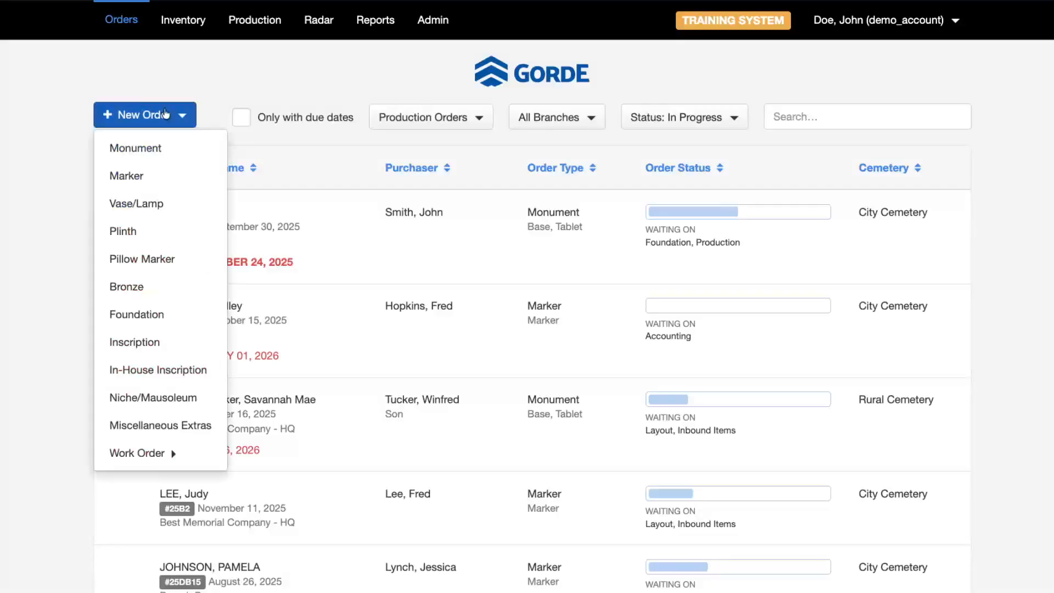
# - Choose Monument from the New Order menu to start a blank Monument order
pyautogui.click(196, 150)
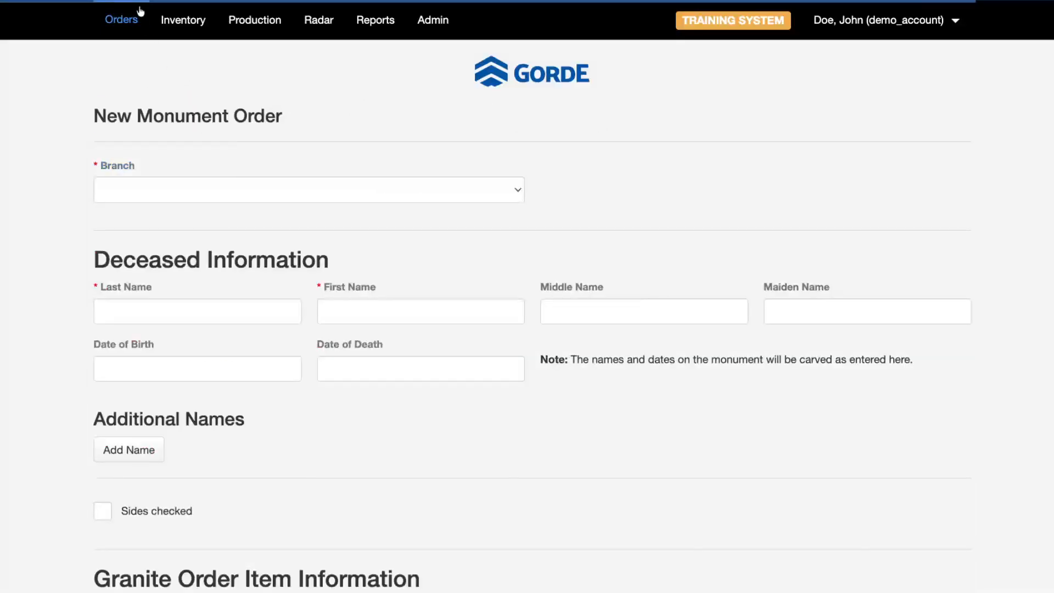
# - Scroll through the form to review the deceased, granite items, 6215.00 total and 3107.50 deposit
pyautogui.scroll(-5, 337, 291)
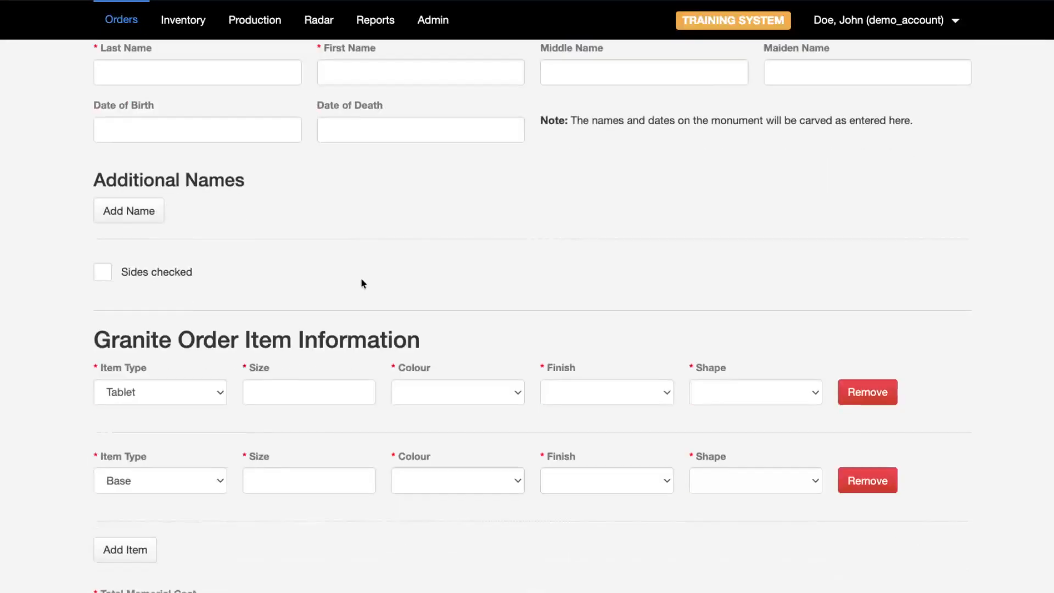
pyautogui.scroll(-5, 532, 318)
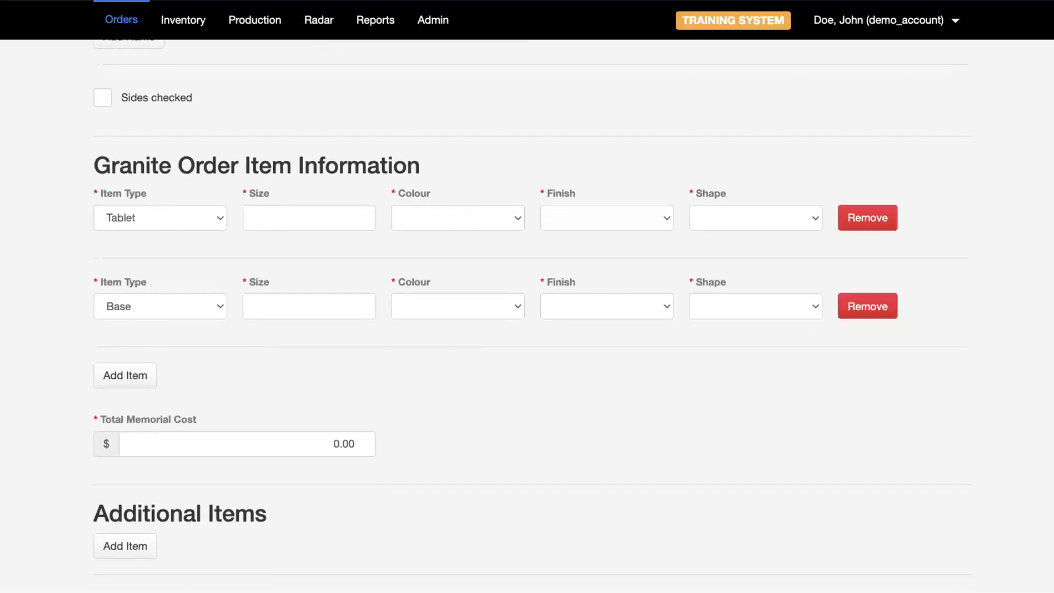
pyautogui.scroll(4, 532, 318)
pyautogui.scroll(5, 328, 224)
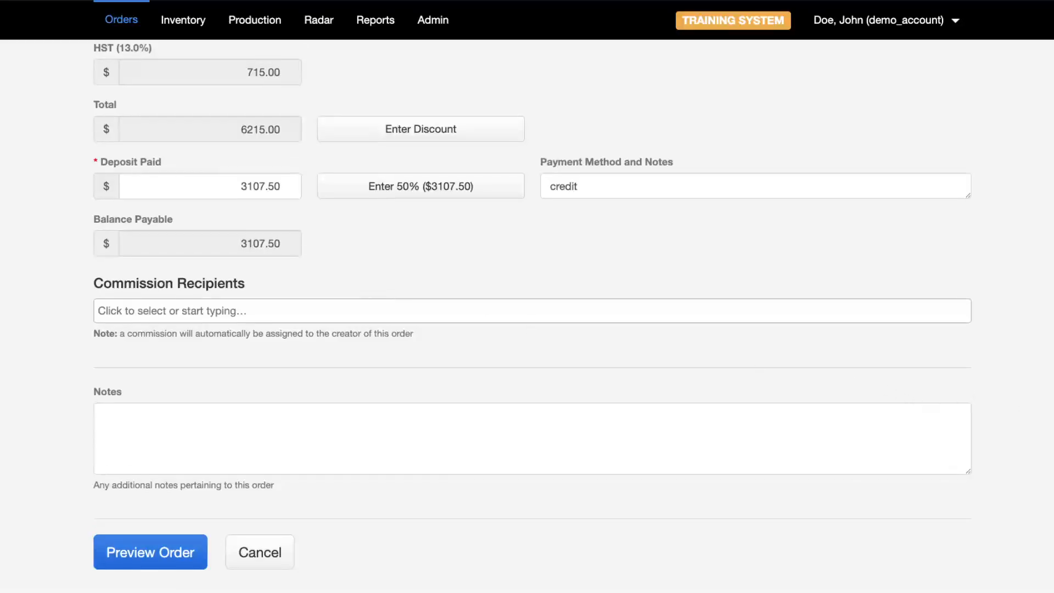
pyautogui.scroll(15, 226, 90)
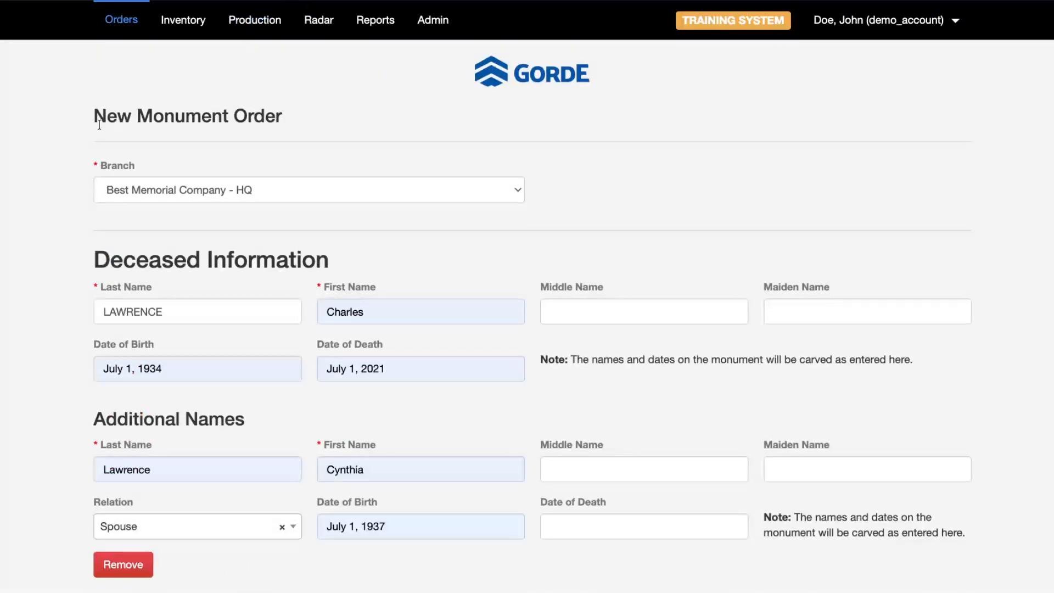
# - Clear a stray text selection in the order form's heading
pyautogui.scroll(-3, 43, 175)
pyautogui.moveTo(123, 179); pyautogui.dragTo(288, 179)
pyautogui.click(58, 240)
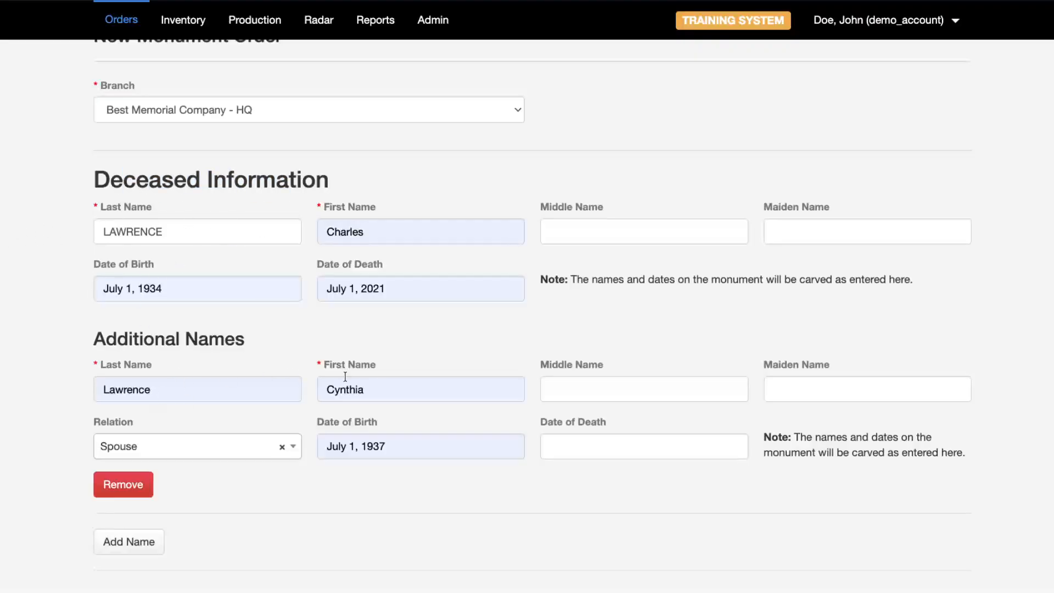
pyautogui.scroll(-1, 97, 405)
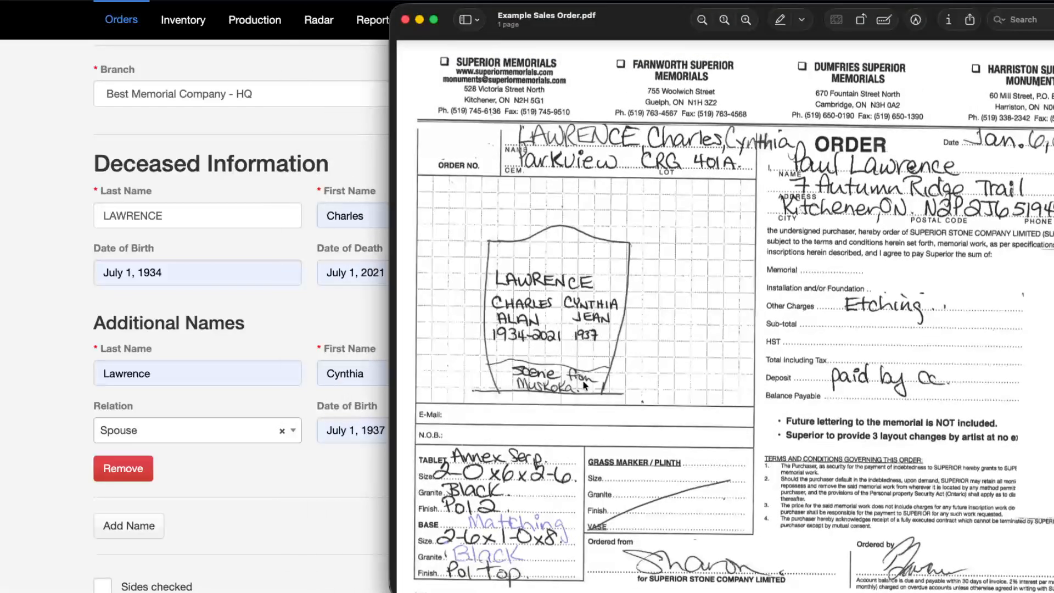
# - Move the sales order PDF beside the form to check the Black 24 x 6 x 30 tablet and 30 x 12 x 8 base
pyautogui.moveTo(561, 32); pyautogui.dragTo(927, 104)
pyautogui.scroll(-3, 420, 177)
pyautogui.scroll(-5, 475, 248)
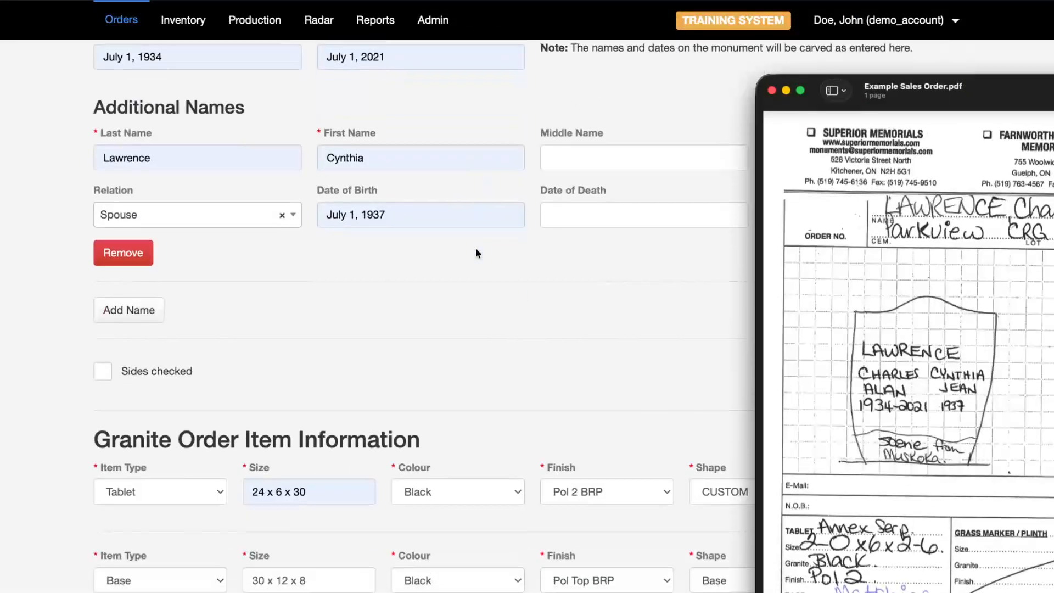
pyautogui.scroll(-6, 476, 252)
pyautogui.scroll(1, 425, 229)
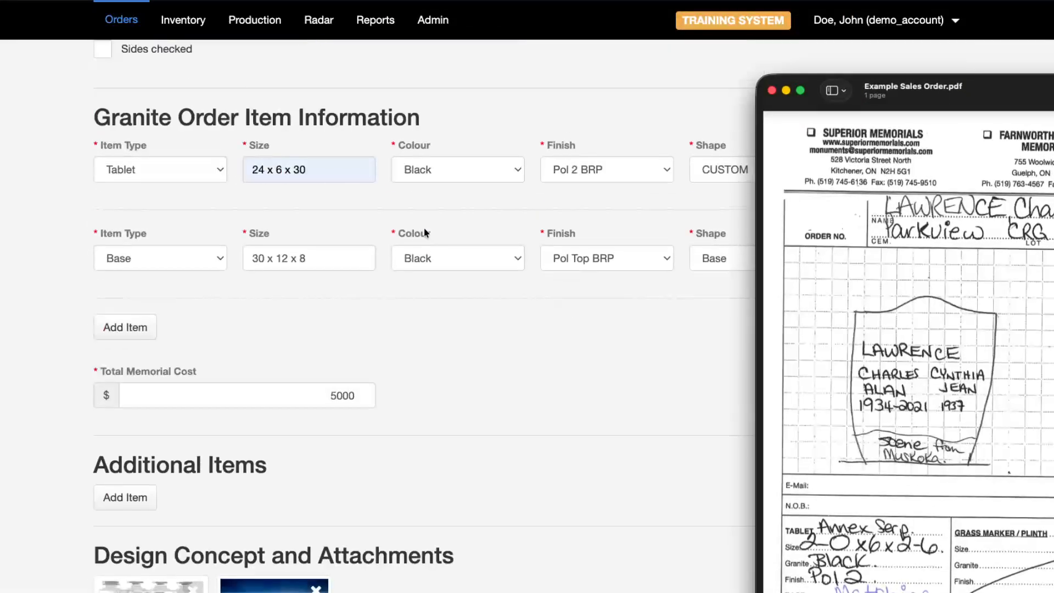
pyautogui.scroll(10, 307, 253)
pyautogui.scroll(-8, 315, 264)
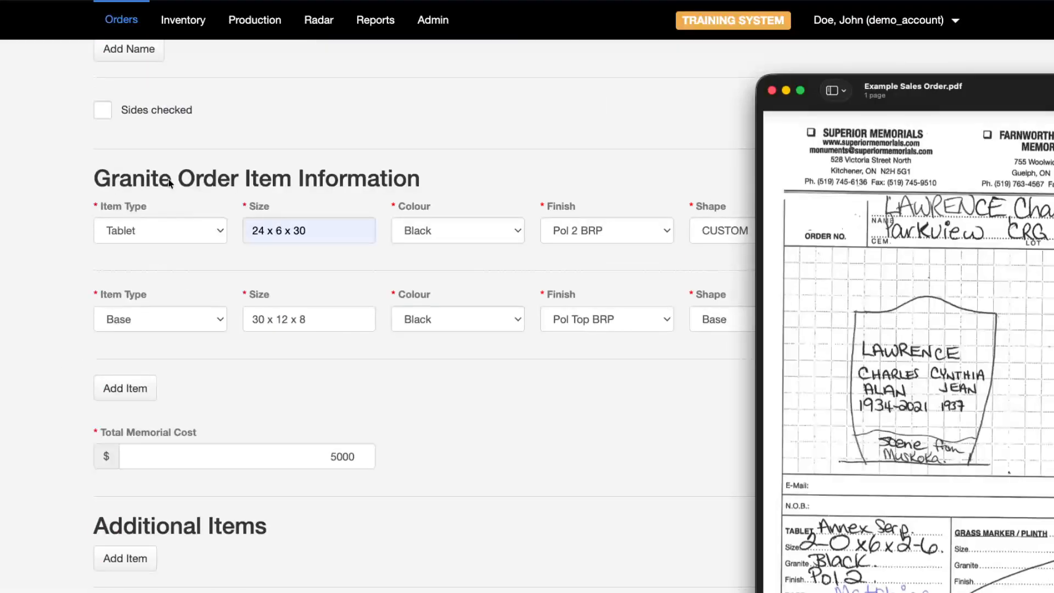
pyautogui.moveTo(926, 111); pyautogui.dragTo(766, 25)
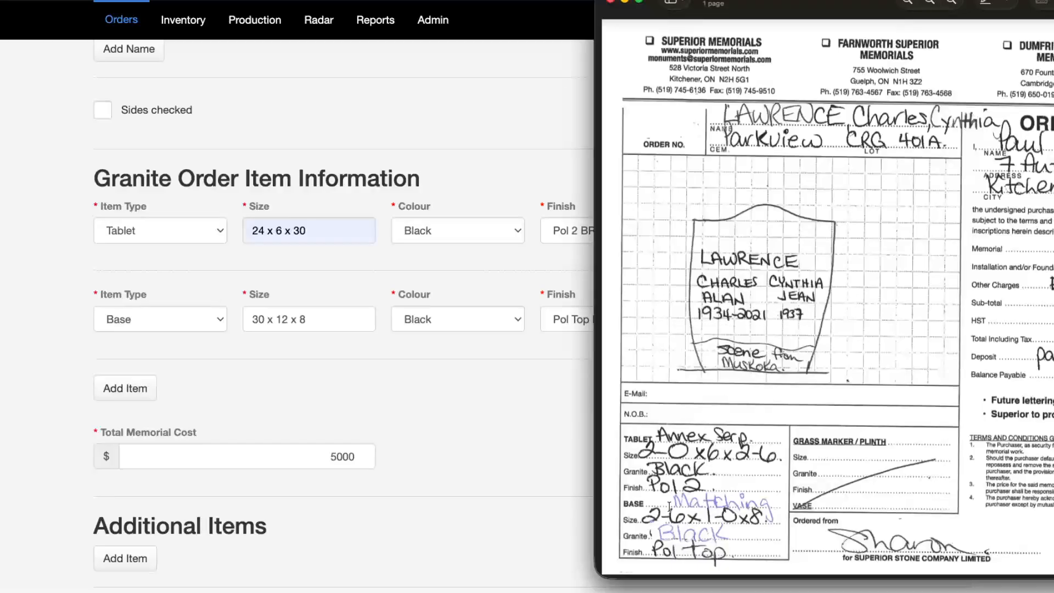
pyautogui.moveTo(791, 2); pyautogui.dragTo(1003, 414)
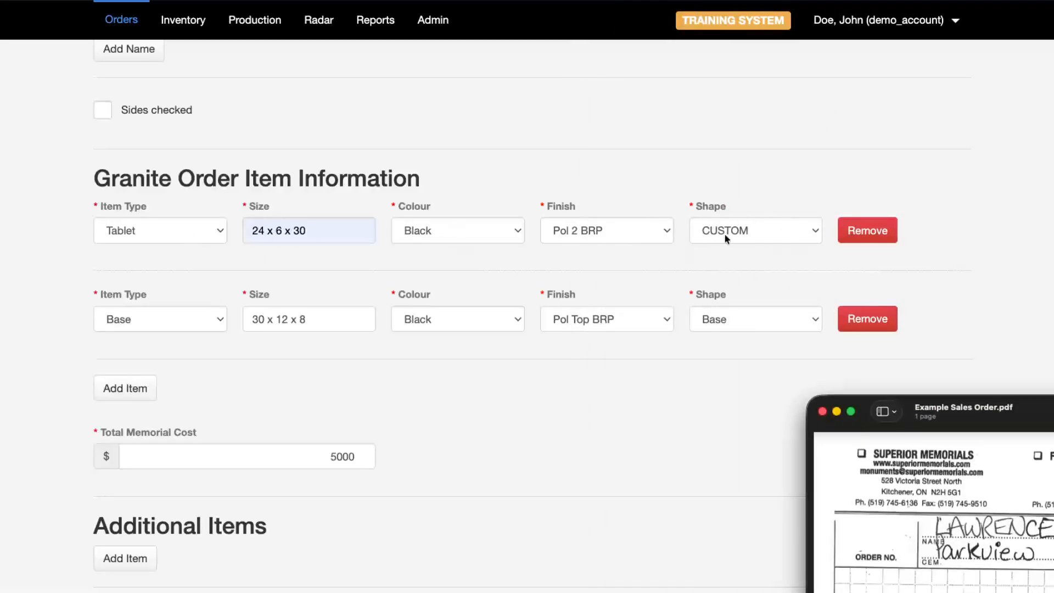
pyautogui.scroll(-3, 370, 265)
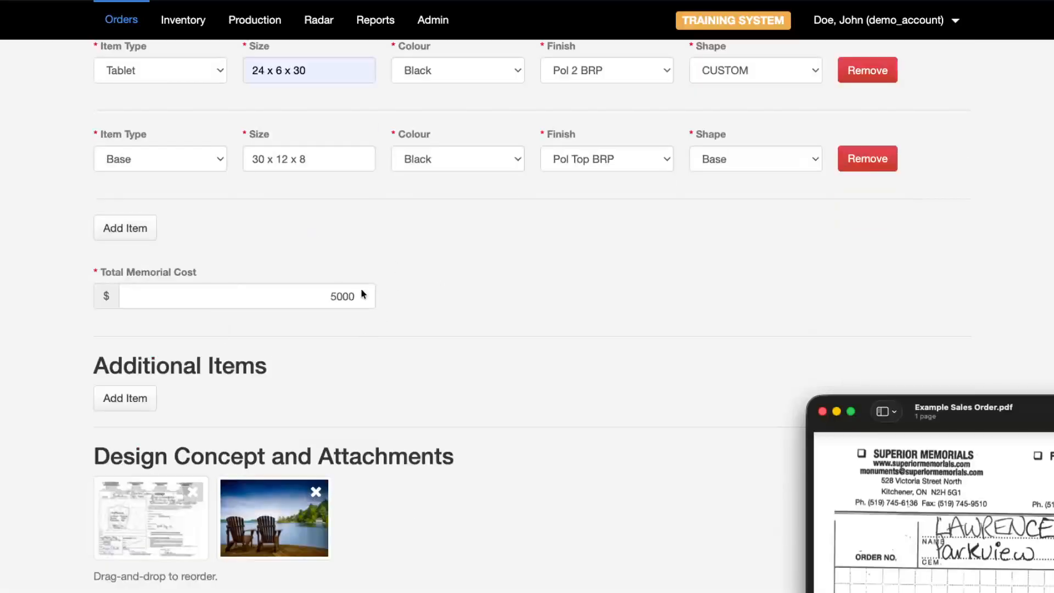
# - Bring the order form back in front of the sales order PDF
pyautogui.scroll(-1, 406, 296)
pyautogui.scroll(-5, 461, 311)
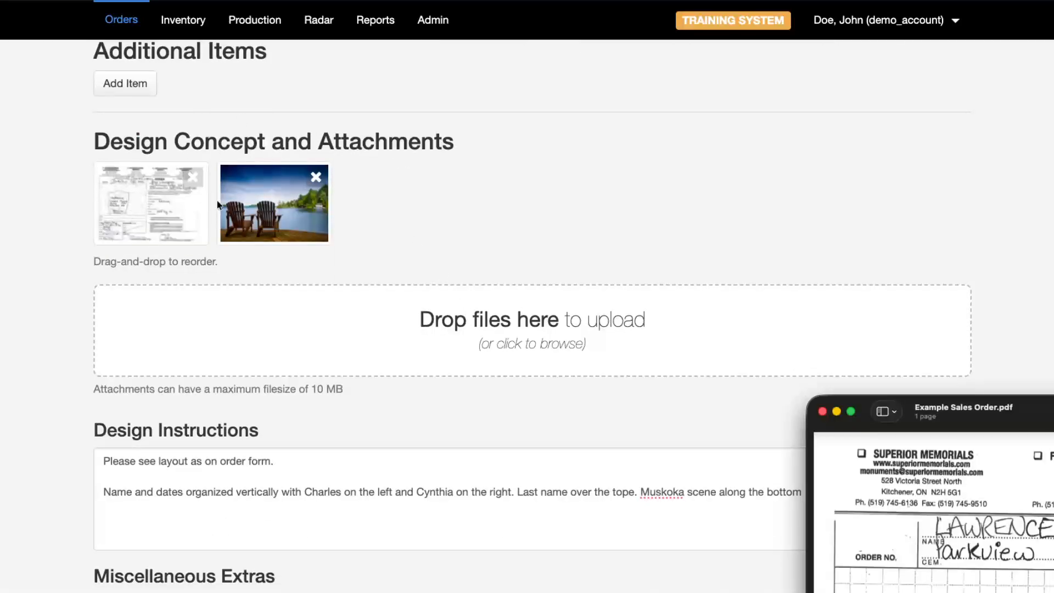
pyautogui.scroll(-4, 338, 243)
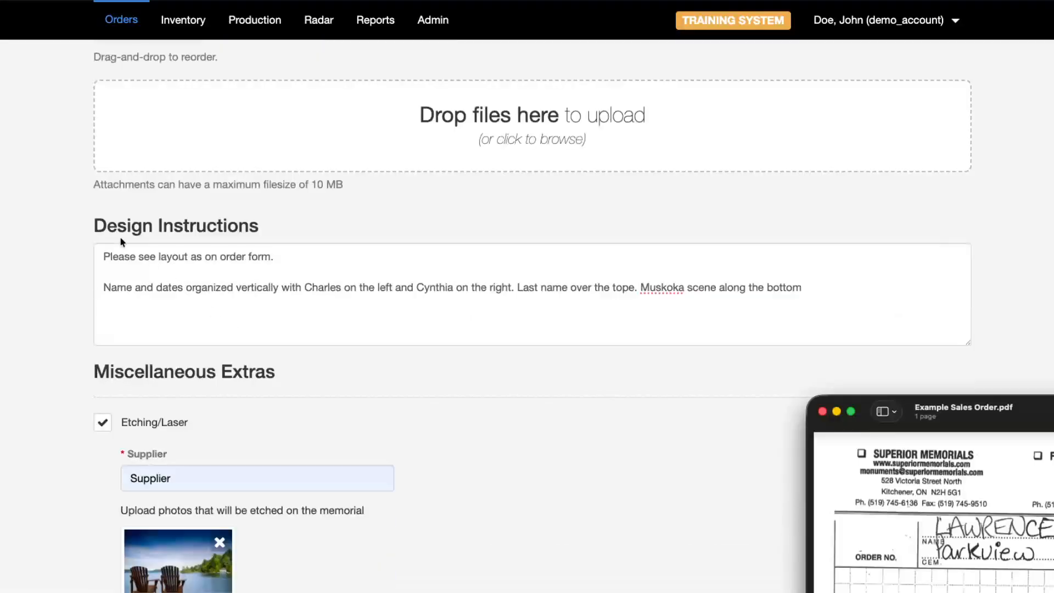
pyautogui.click(116, 252)
# - Select lines of the Design Instructions text without editing them
pyautogui.click(117, 255)
pyautogui.moveTo(116, 255); pyautogui.dragTo(226, 260)
pyautogui.click(118, 256)
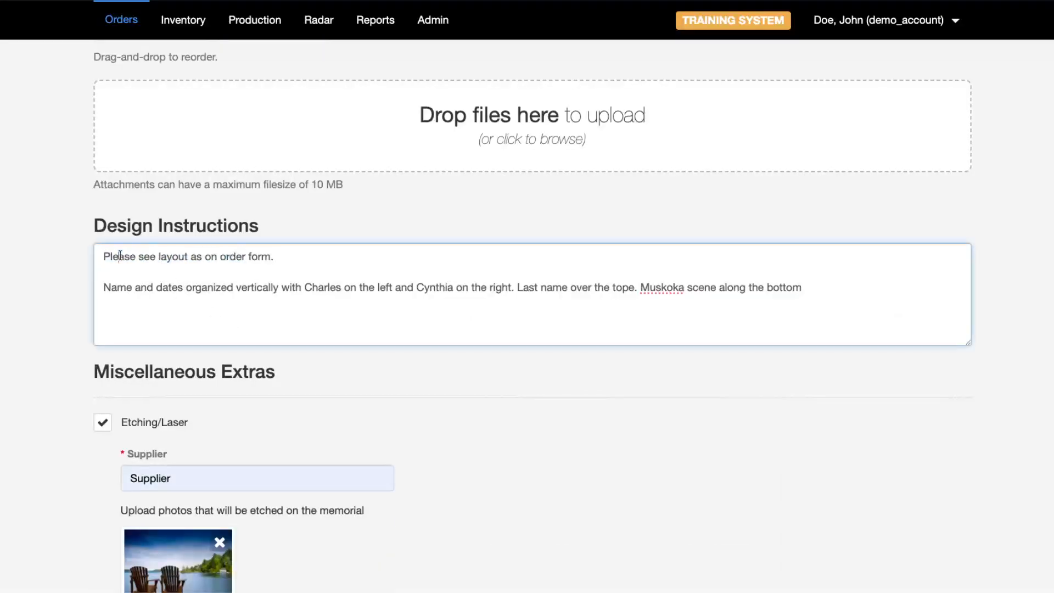
pyautogui.moveTo(118, 256); pyautogui.dragTo(284, 246)
pyautogui.scroll(3, 284, 246)
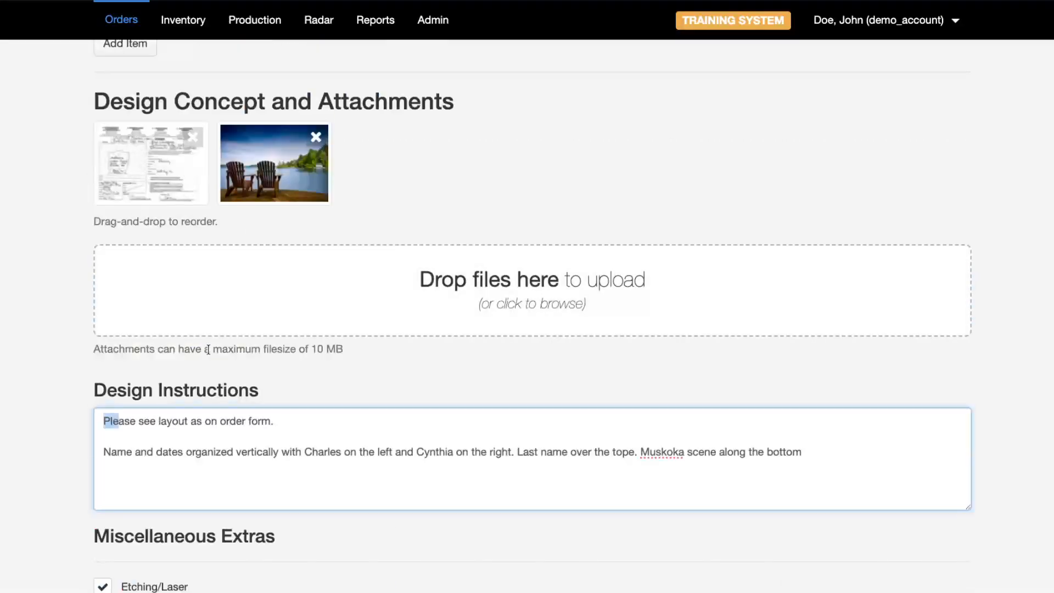
pyautogui.scroll(-3, 169, 351)
pyautogui.doubleClick(123, 283)
pyautogui.moveTo(122, 283); pyautogui.dragTo(821, 282)
pyautogui.scroll(2, 445, 226)
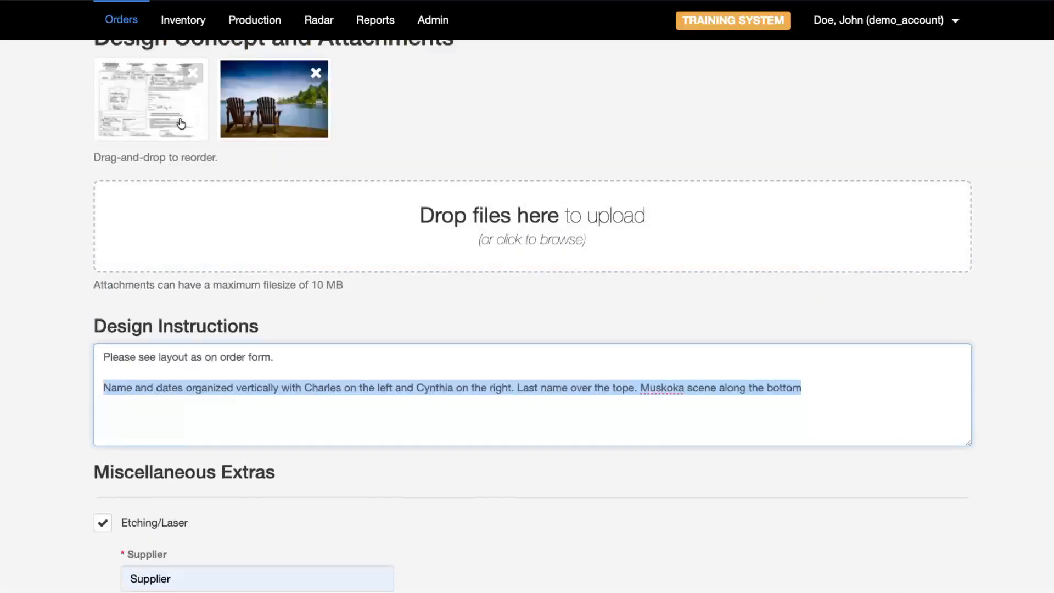
pyautogui.scroll(-4, 179, 197)
pyautogui.click(835, 155)
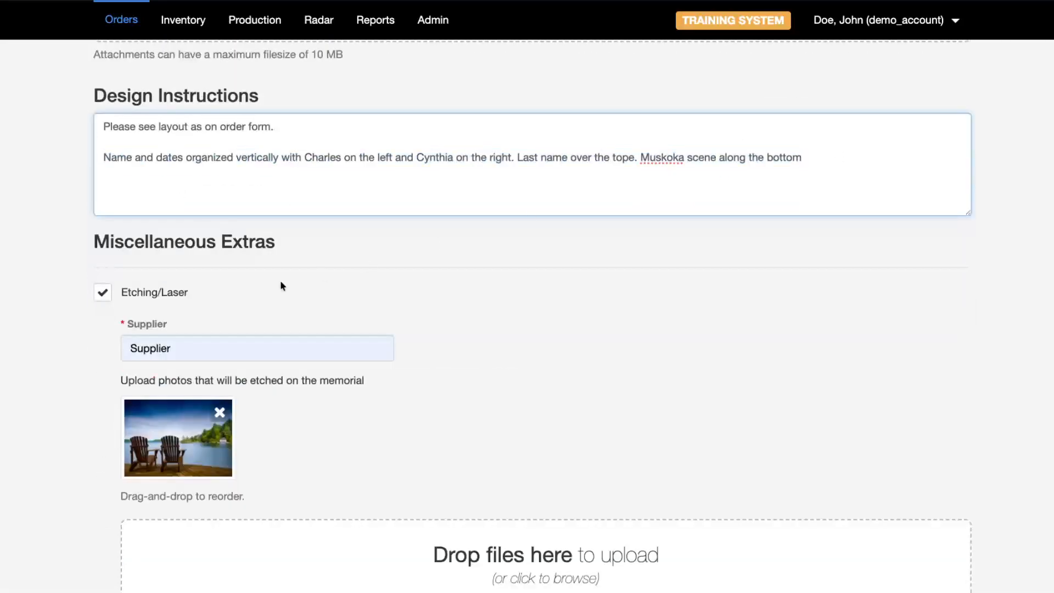
# - Review the Etching/Laser extra, lakeside photo and delivery to City Cemetery, lot CRG 401A
pyautogui.scroll(-1, 281, 282)
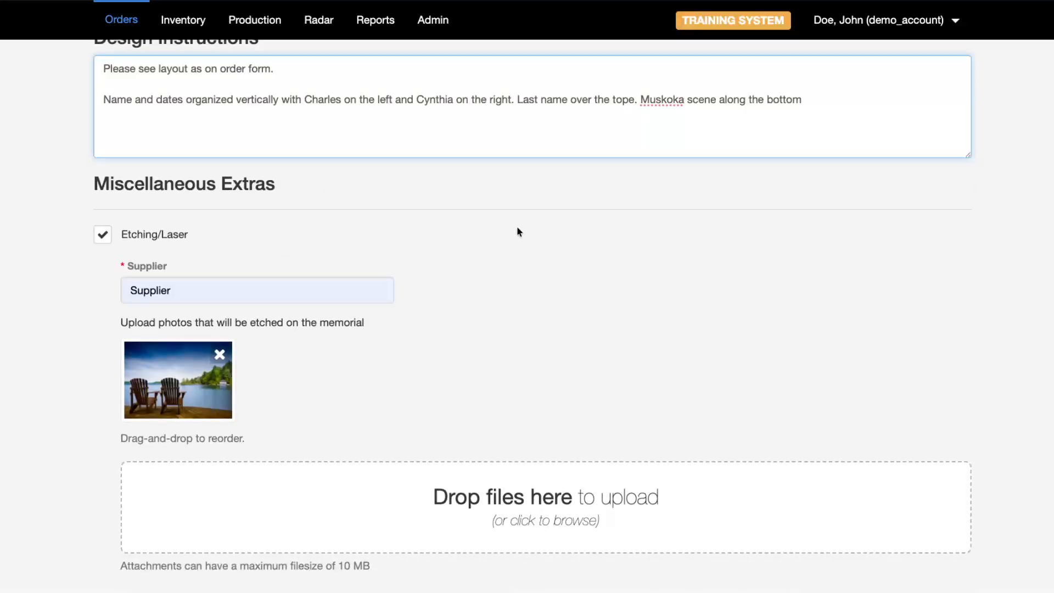
pyautogui.scroll(-3, 506, 278)
pyautogui.scroll(1, 220, 82)
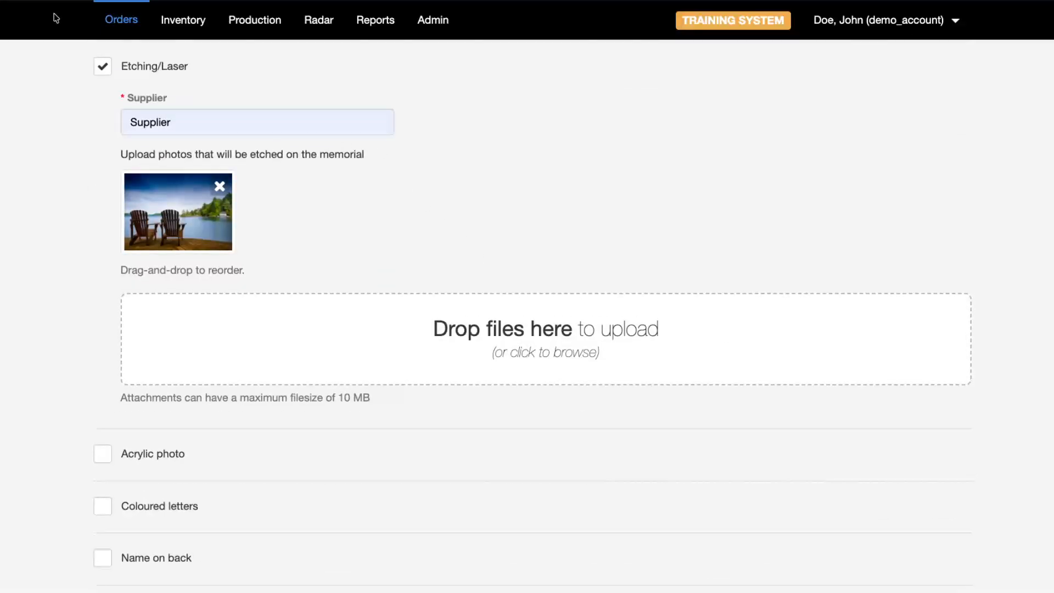
pyautogui.scroll(2, 101, 97)
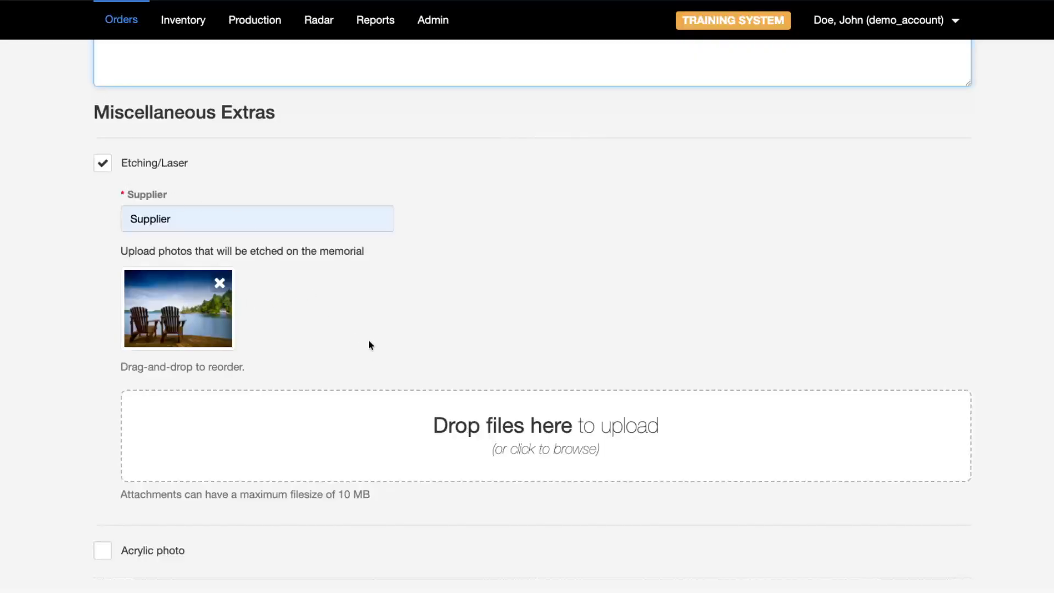
pyautogui.scroll(-10, 367, 343)
pyautogui.scroll(-1, 363, 333)
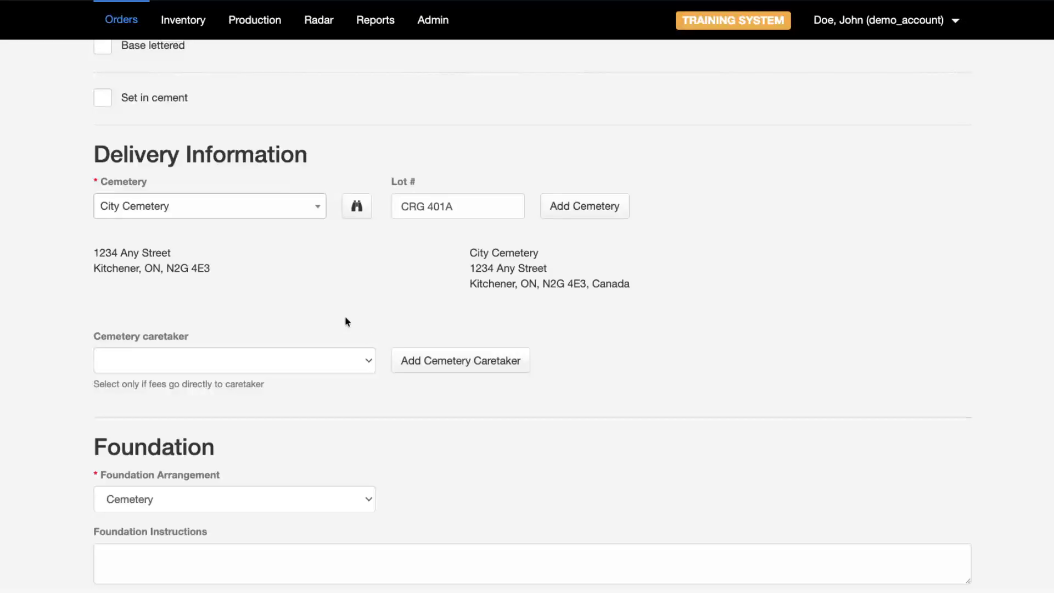
pyautogui.tripleClick(241, 156)
pyautogui.scroll(-4, 215, 278)
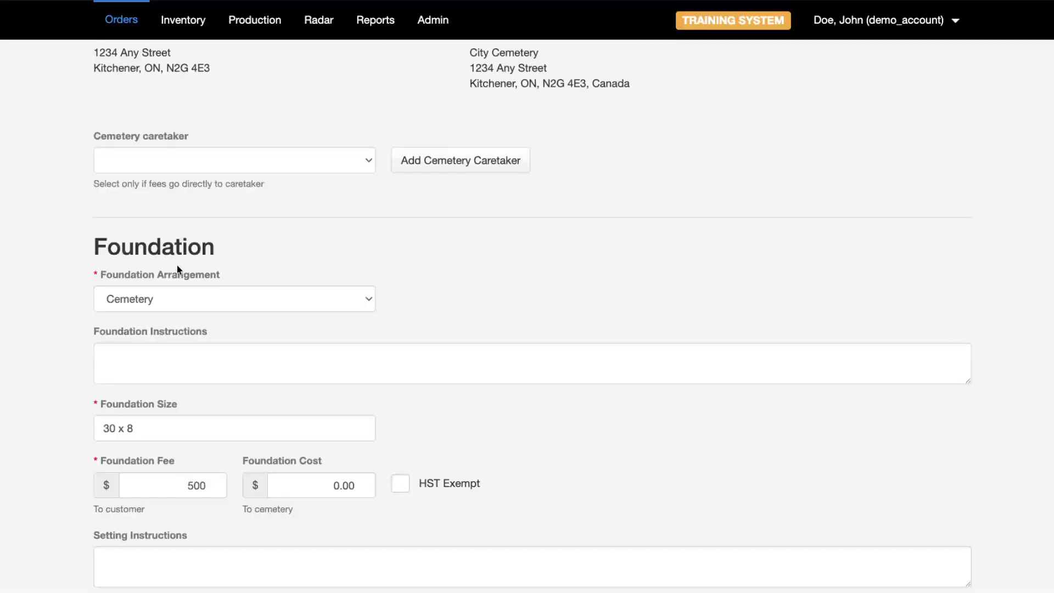
pyautogui.tripleClick(128, 252)
pyautogui.scroll(-5, 200, 266)
pyautogui.scroll(-8, 202, 315)
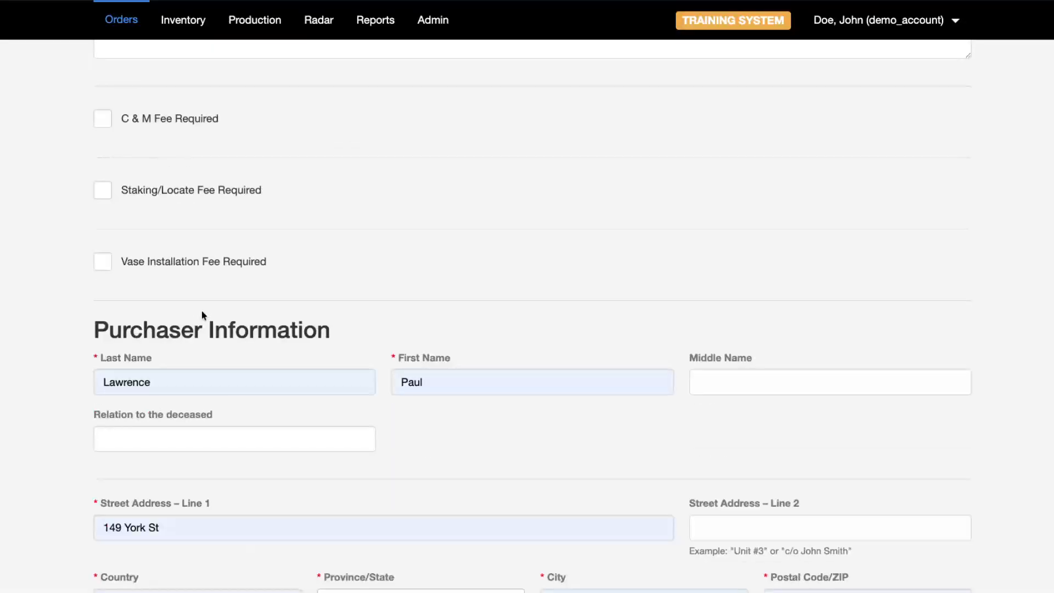
pyautogui.scroll(-15, 208, 258)
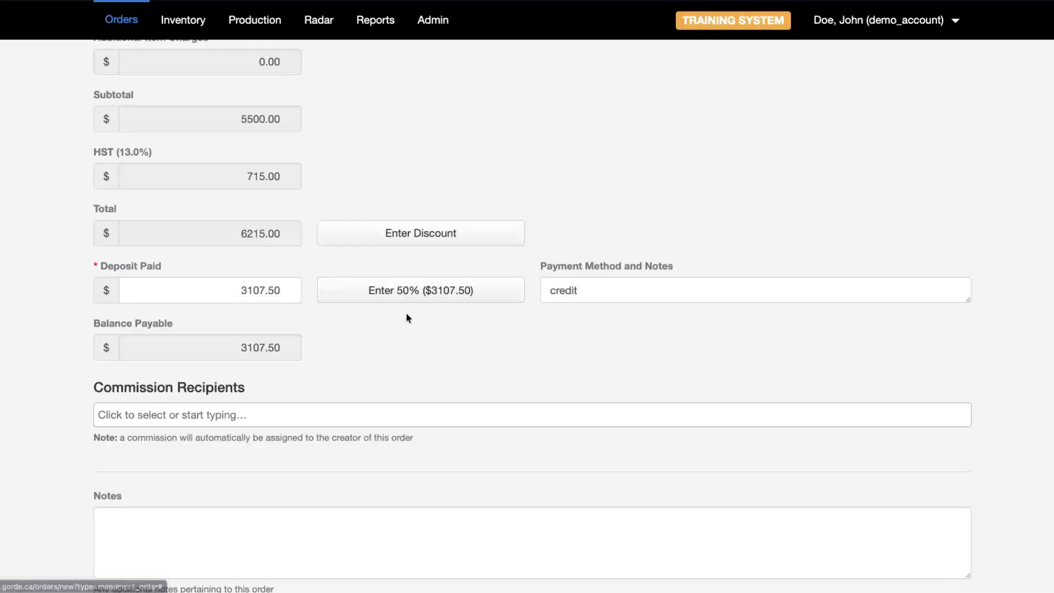
pyautogui.scroll(-2, 258, 367)
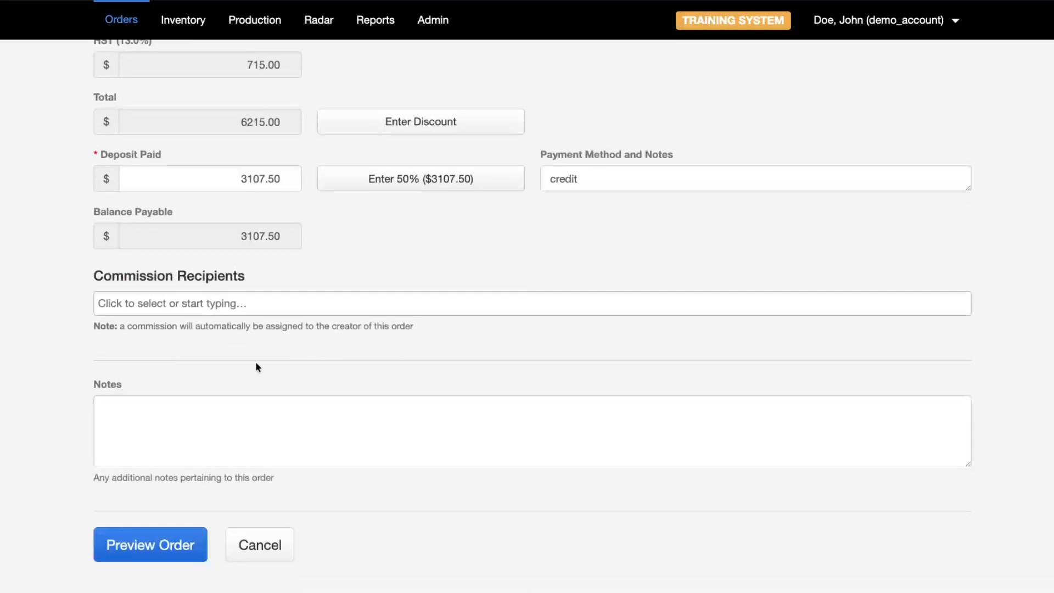
# - Attempt an order preview, which flags the purchaser's blank phone number
pyautogui.click(172, 550)
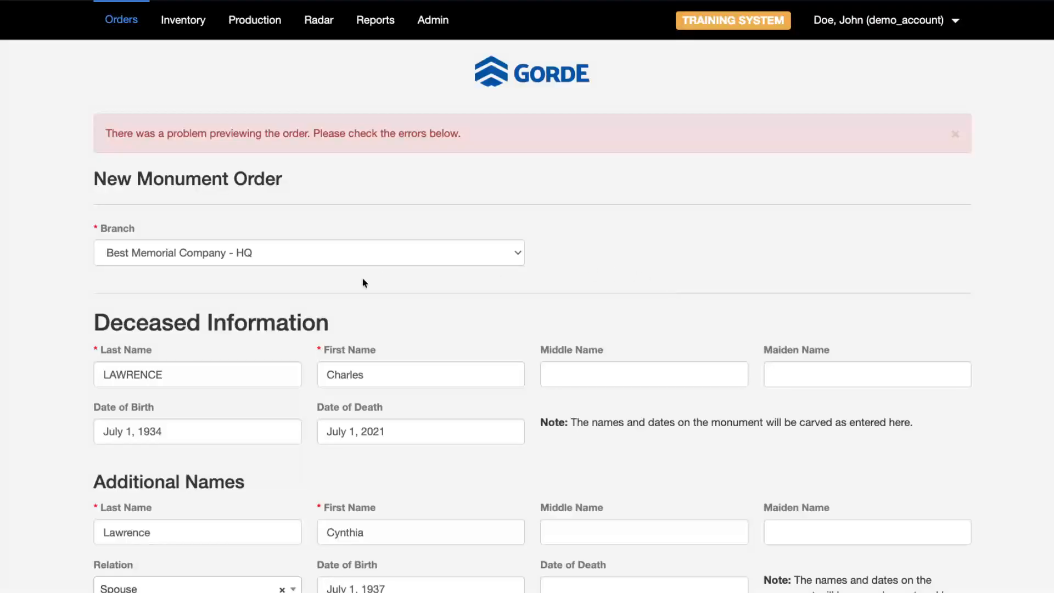
pyautogui.scroll(-20, 404, 302)
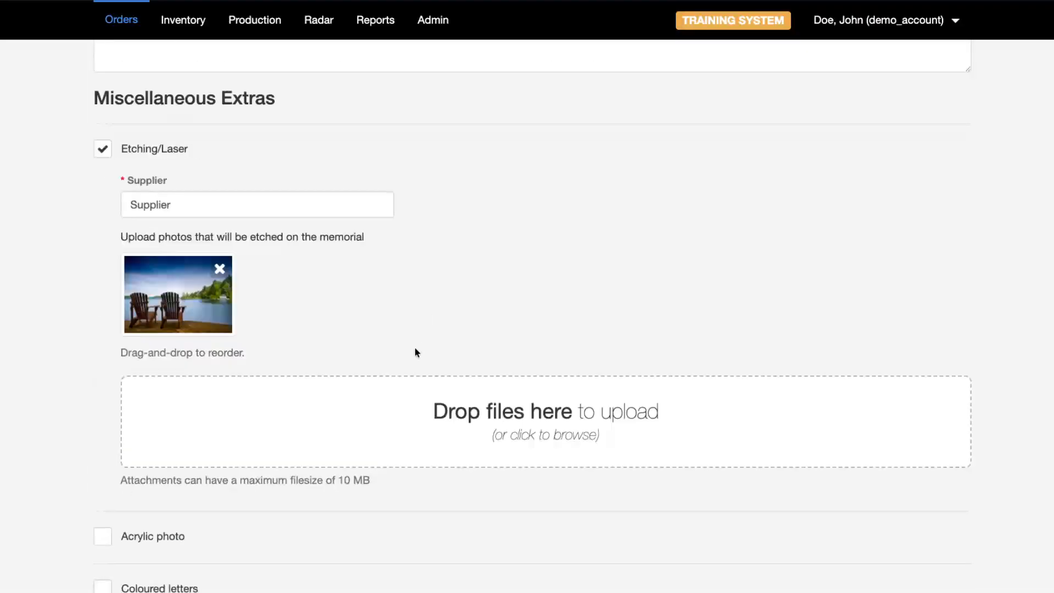
pyautogui.scroll(-20, 415, 350)
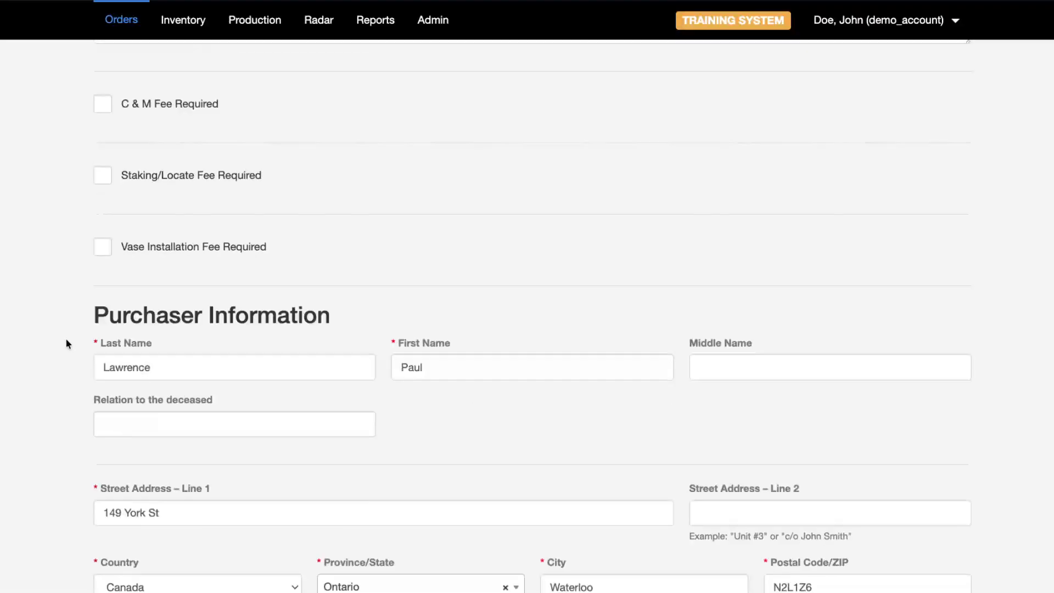
pyautogui.scroll(-5, 64, 344)
# - Enter the purchaser's phone number and recheck the 6215.00 financial total
pyautogui.click(146, 337)
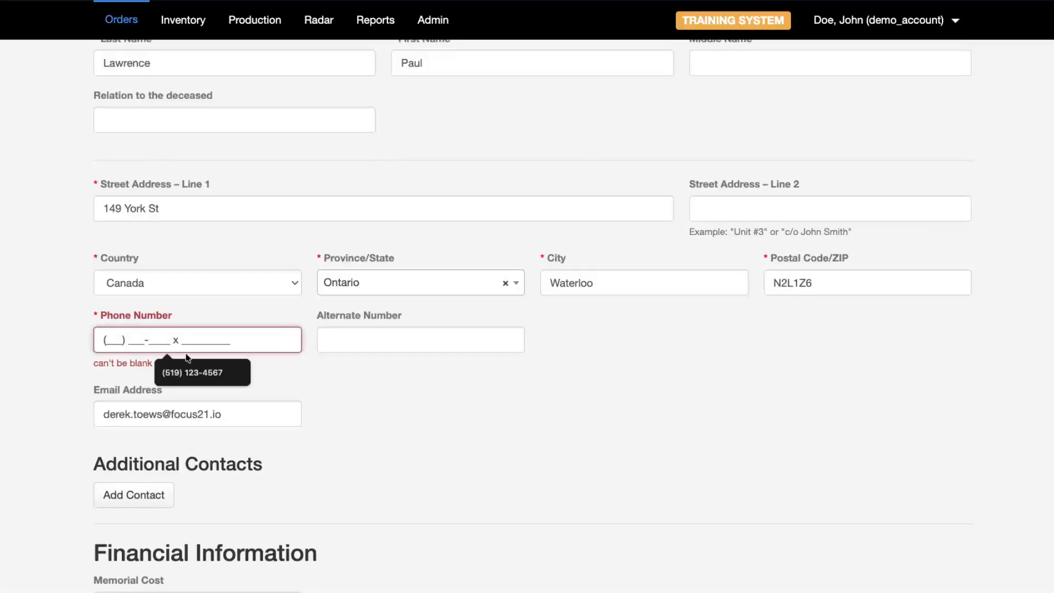
pyautogui.scroll(-15, 208, 434)
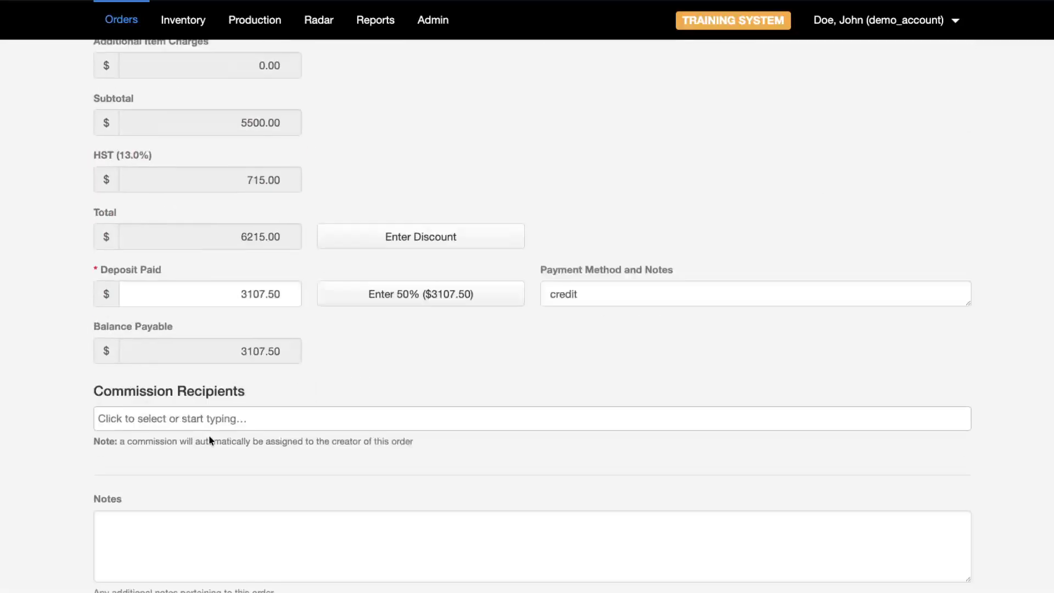
pyautogui.scroll(5, 207, 438)
pyautogui.scroll(-5, 208, 438)
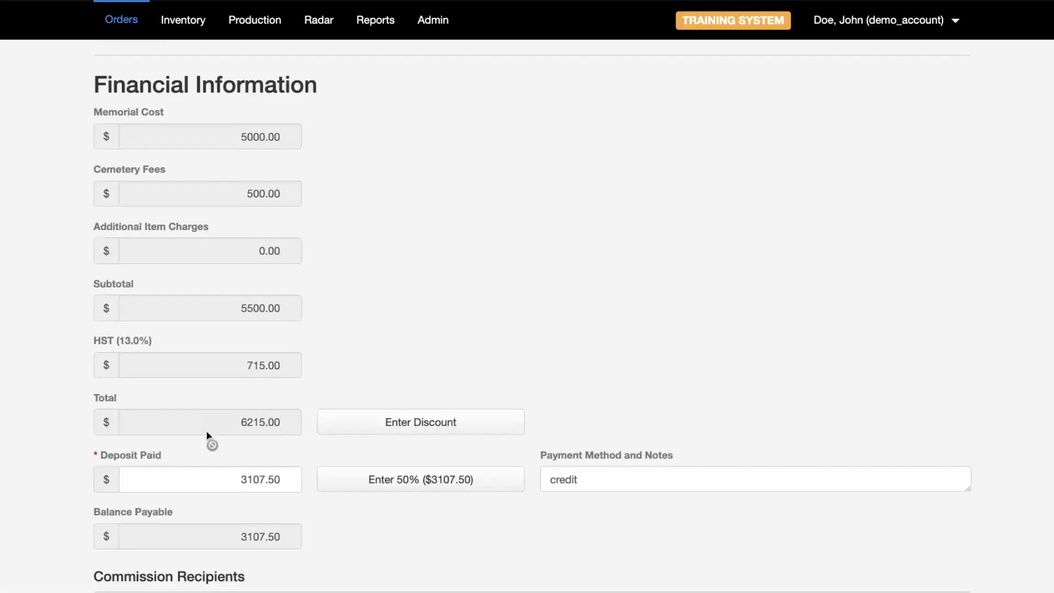
pyautogui.click(170, 547)
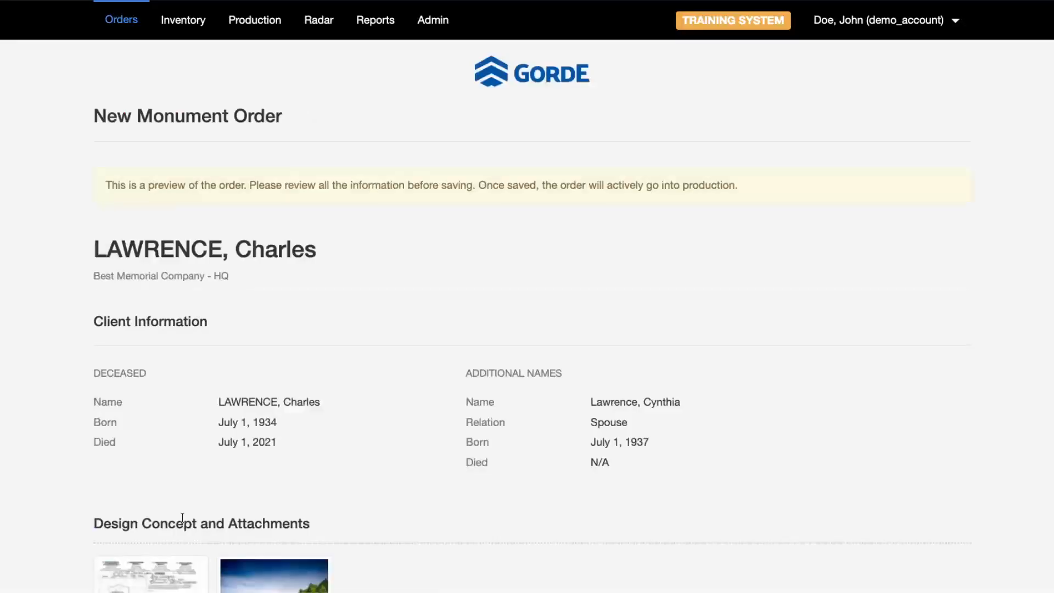
pyautogui.scroll(-7, 250, 412)
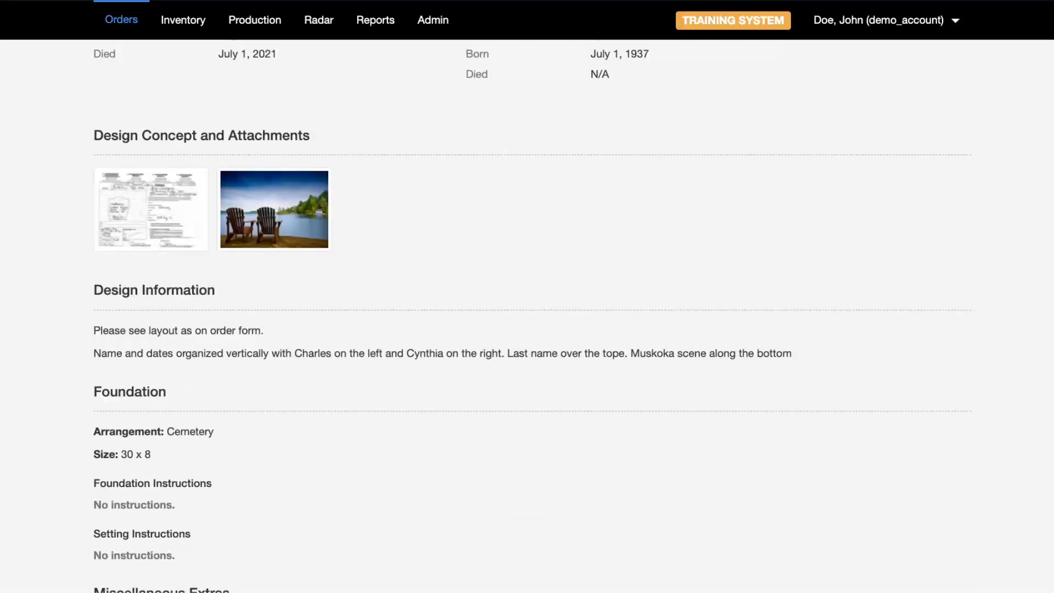
pyautogui.scroll(-20, 337, 208)
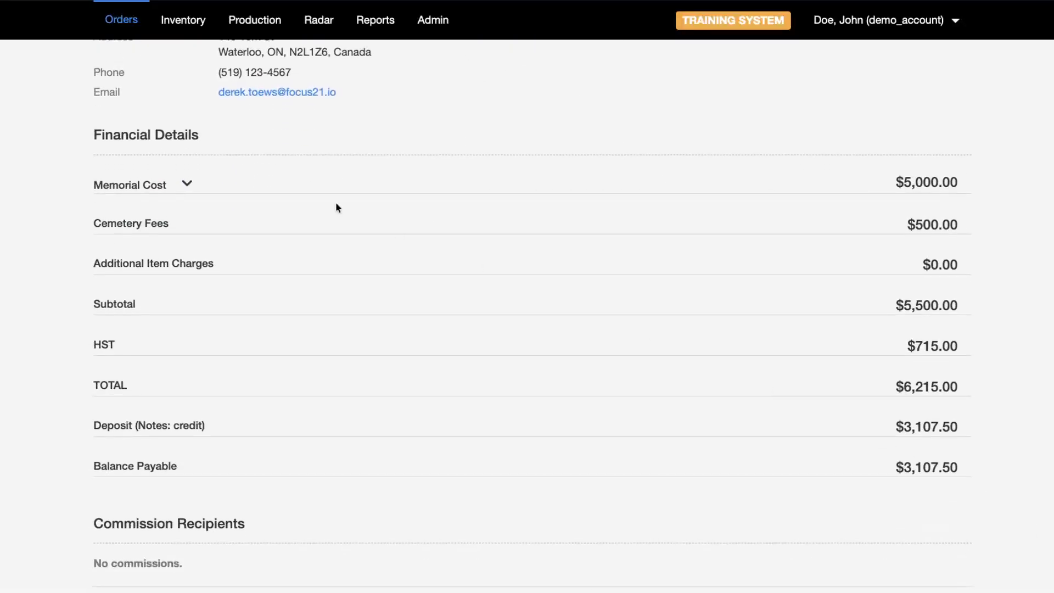
pyautogui.click(186, 183)
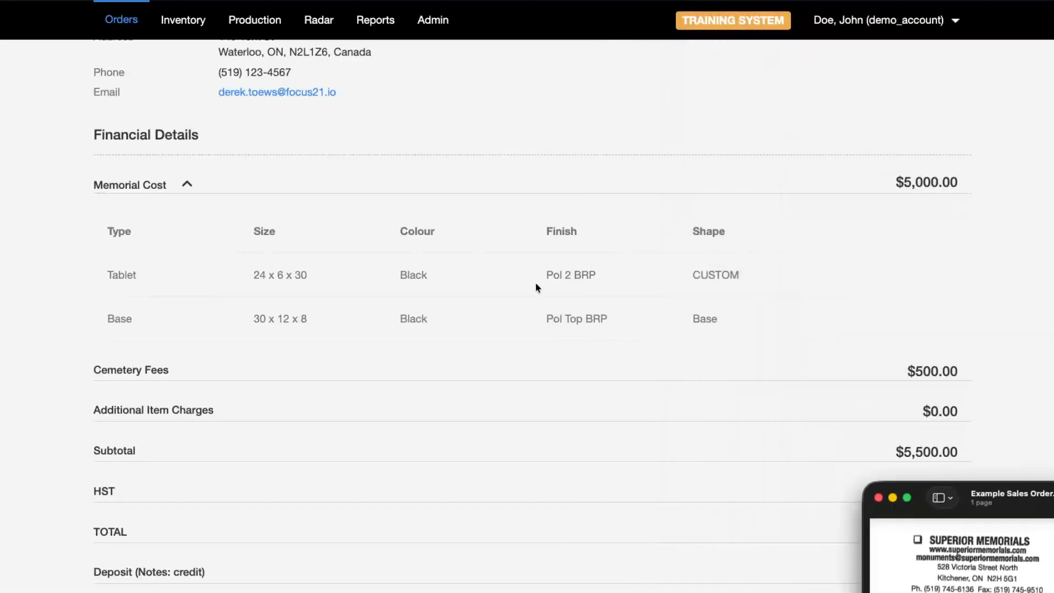
# - Save the order, creating Monument order #25B5
pyautogui.scroll(-3, 452, 247)
pyautogui.scroll(-2, 451, 247)
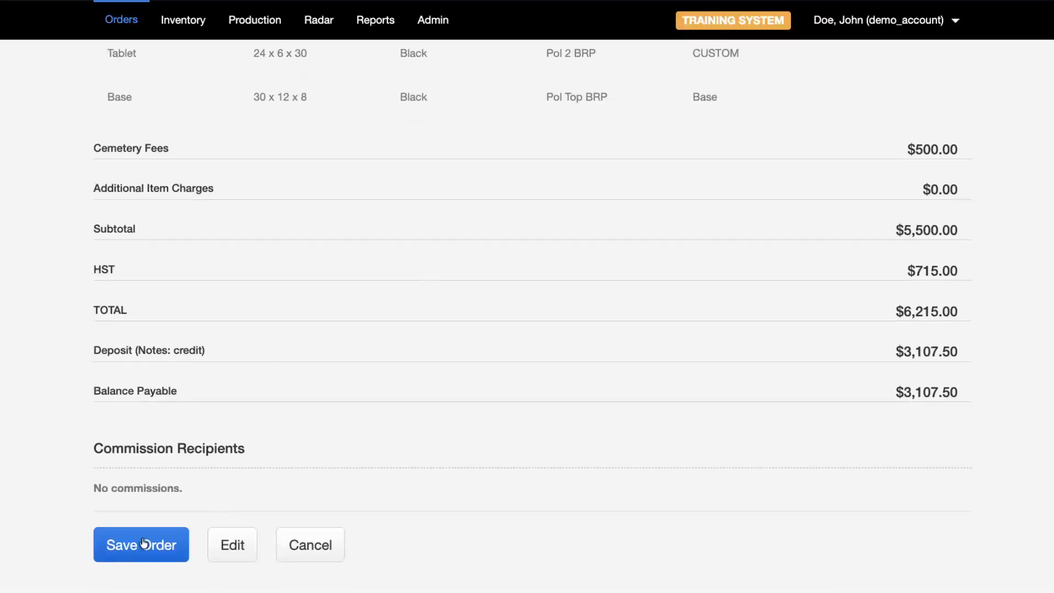
pyautogui.click(146, 546)
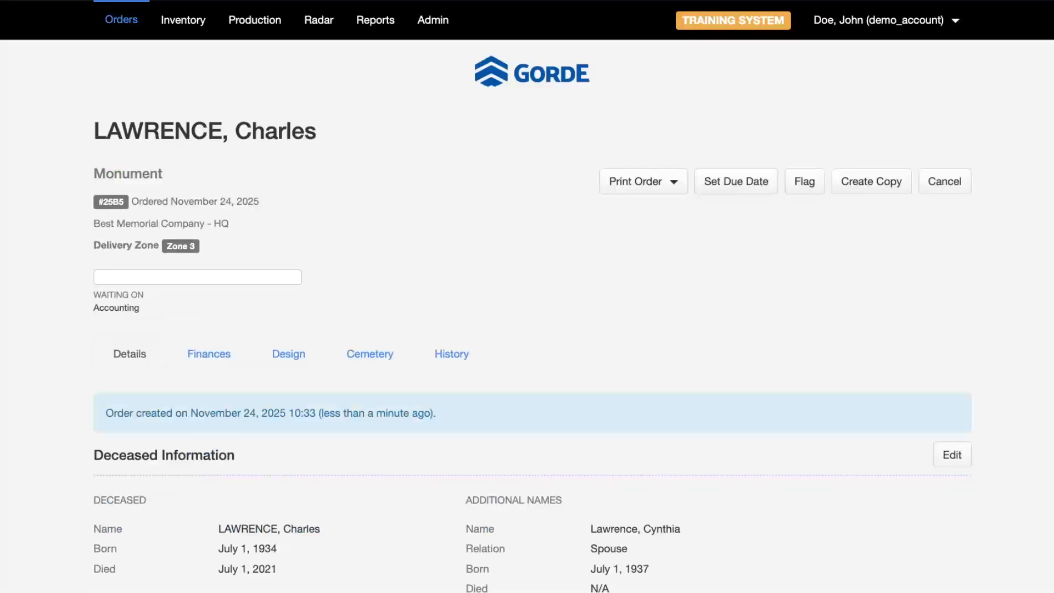
# - Review order #25B5's History: its creation and the 'Ready for accounting' entry at 10:33
pyautogui.click(473, 358)
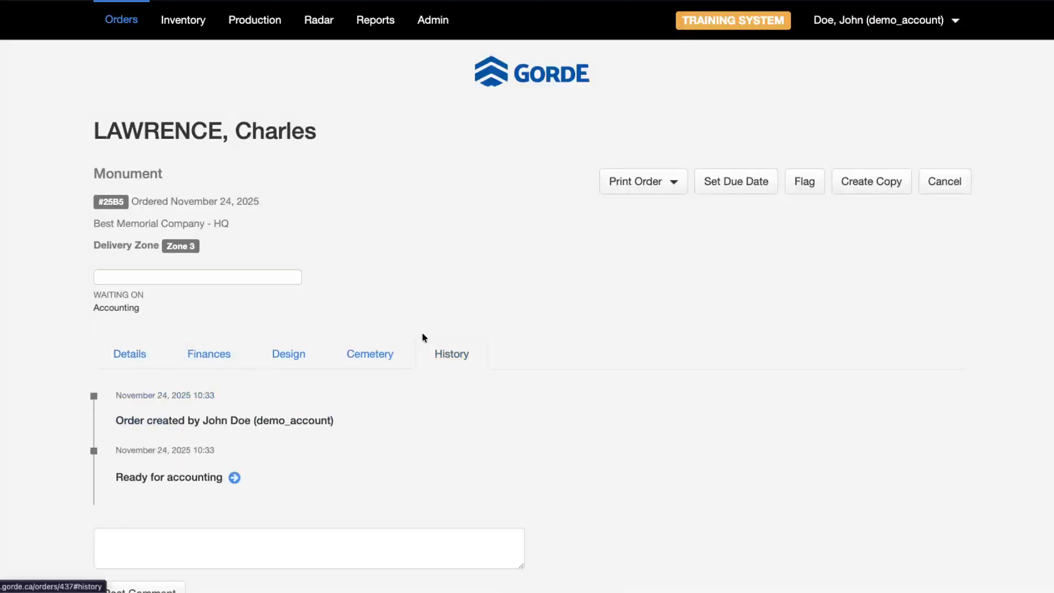
pyautogui.scroll(-1, 351, 385)
pyautogui.moveTo(112, 436); pyautogui.dragTo(189, 433)
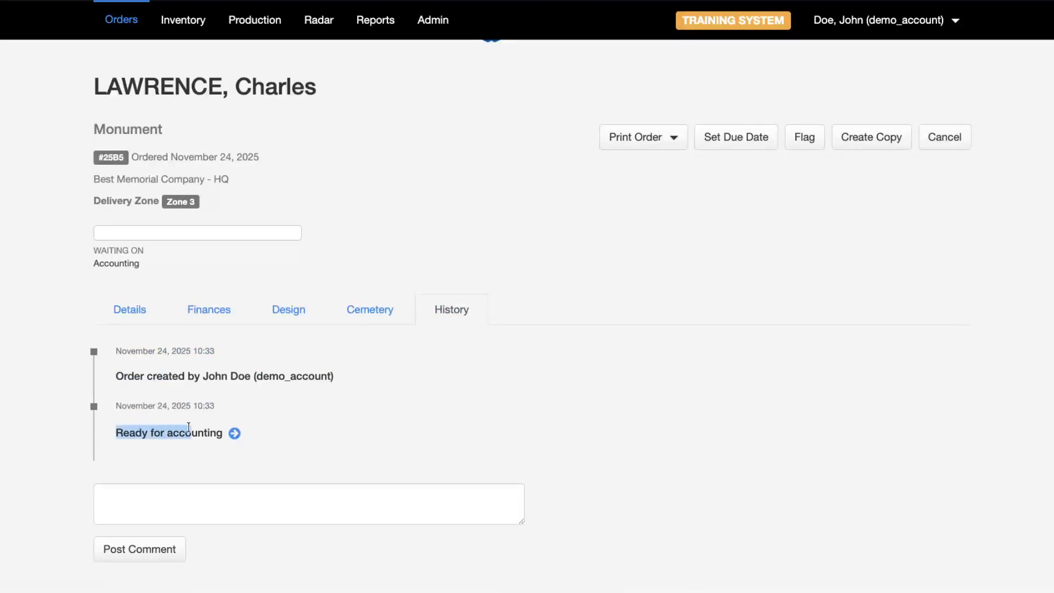
pyautogui.click(297, 427)
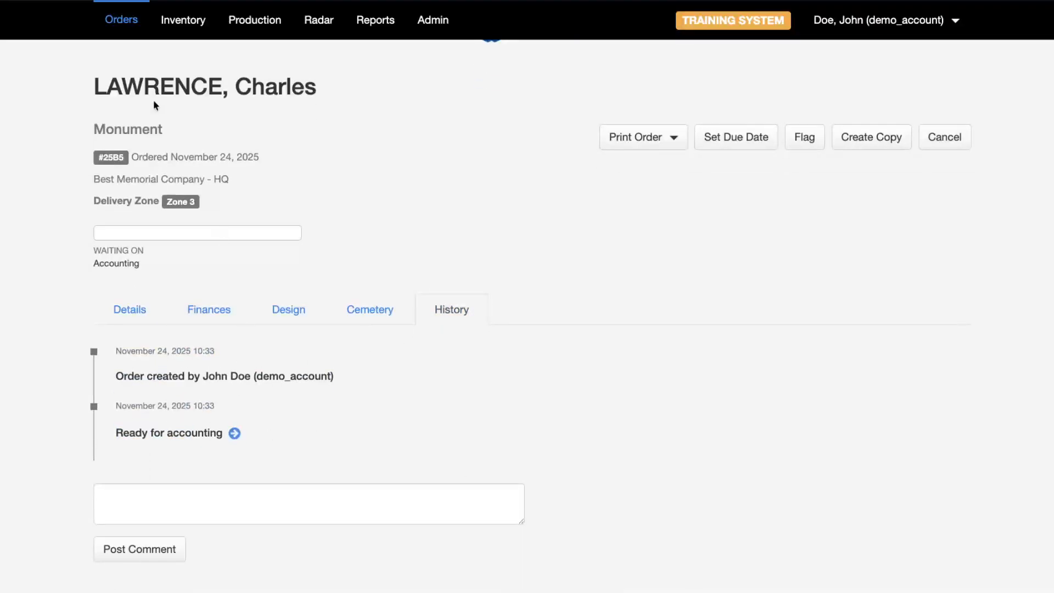
pyautogui.click(275, 22)
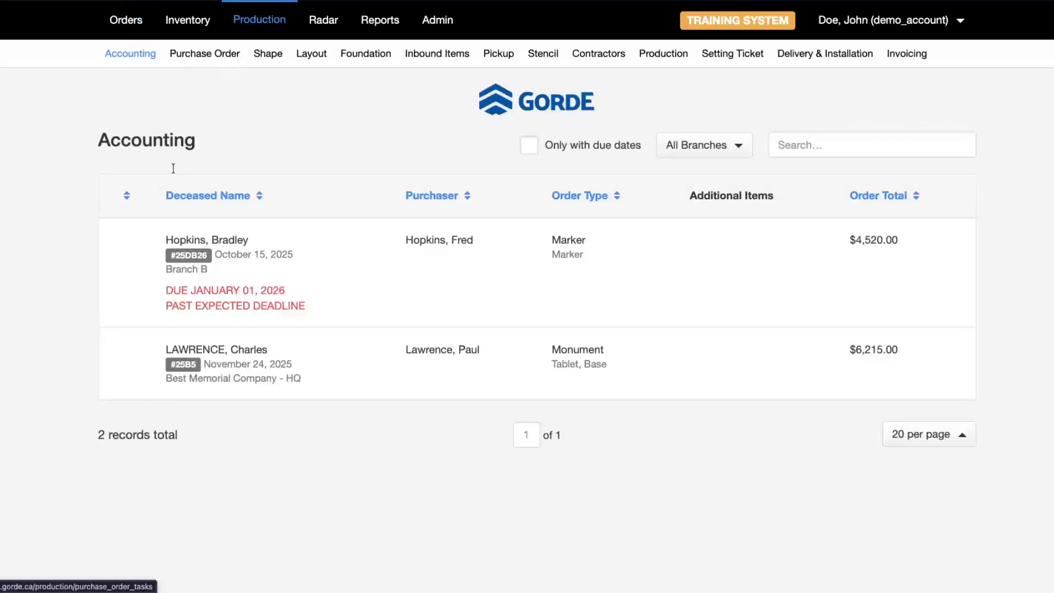
pyautogui.click(295, 359)
pyautogui.scroll(-13, 126, 313)
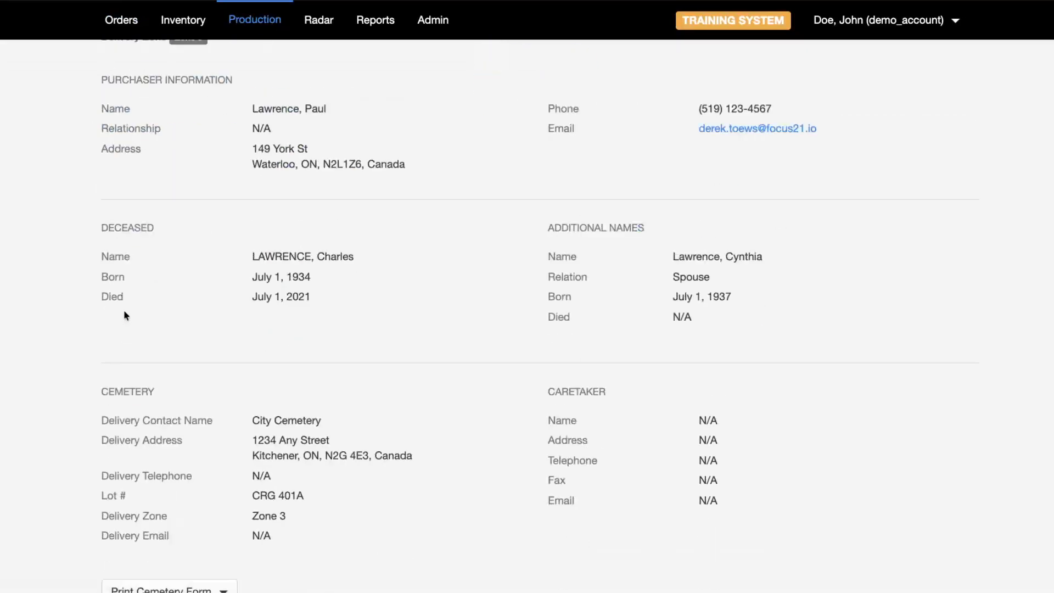
pyautogui.scroll(3, 54, 194)
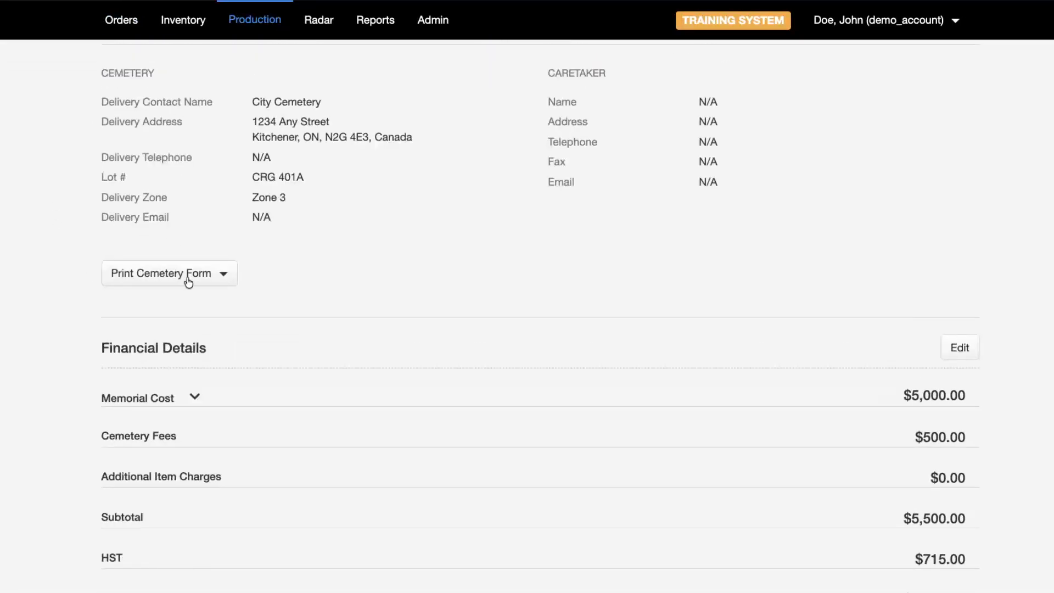
pyautogui.click(190, 278)
pyautogui.click(145, 313)
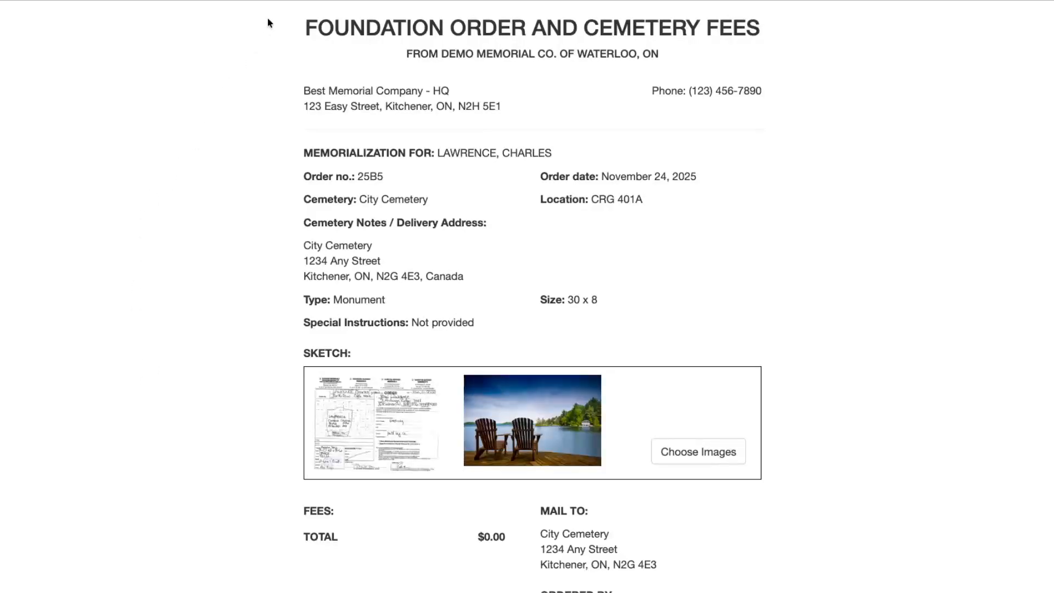
# - Delete the lake photo from the cemetery form's sketch images and return to the accounting page
pyautogui.scroll(-3, 729, 395)
pyautogui.click(695, 364)
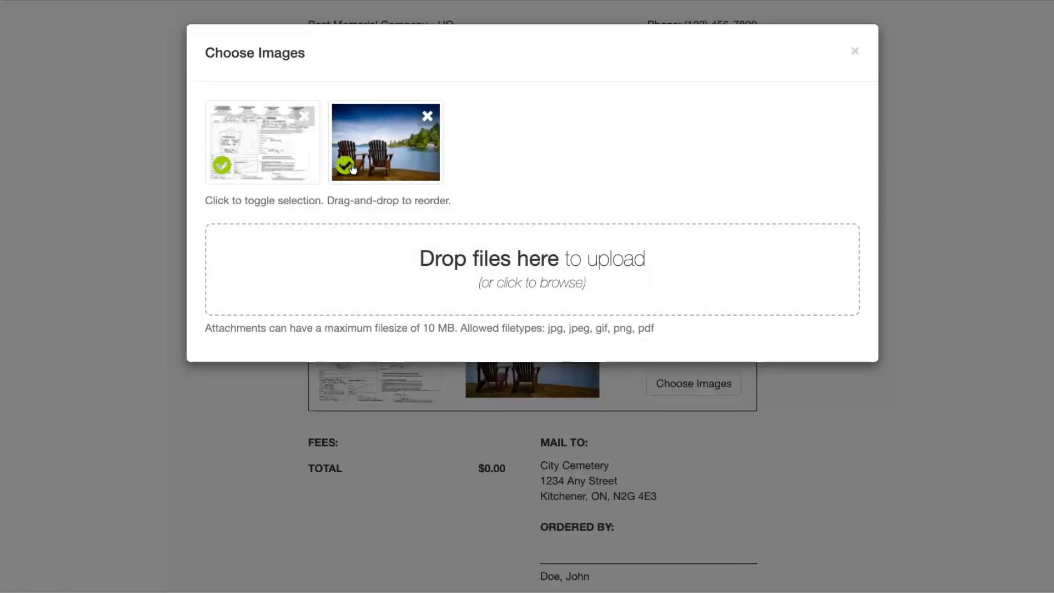
pyautogui.click(428, 116)
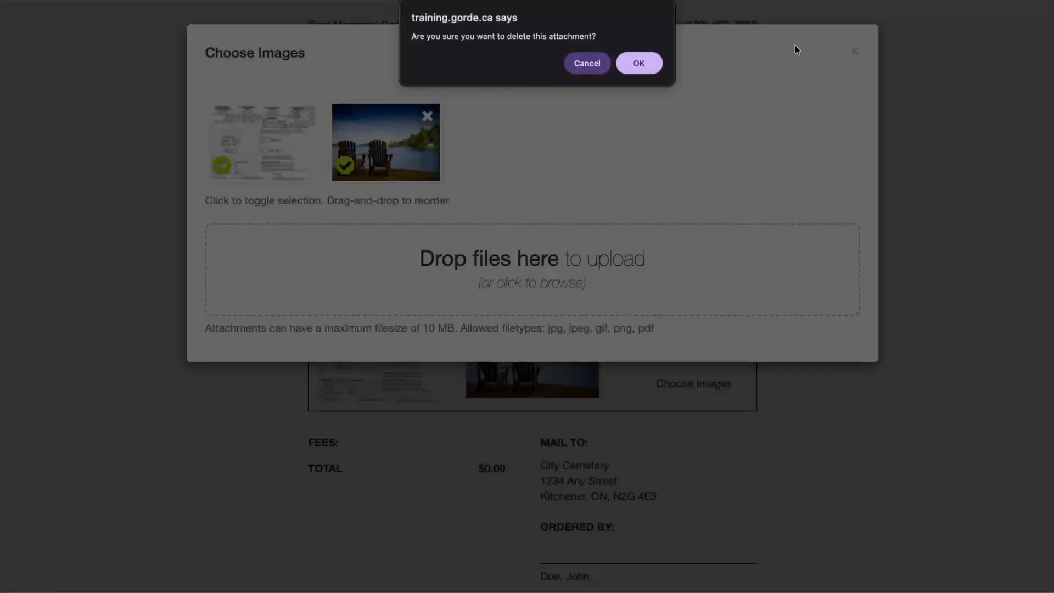
pyautogui.click(641, 70)
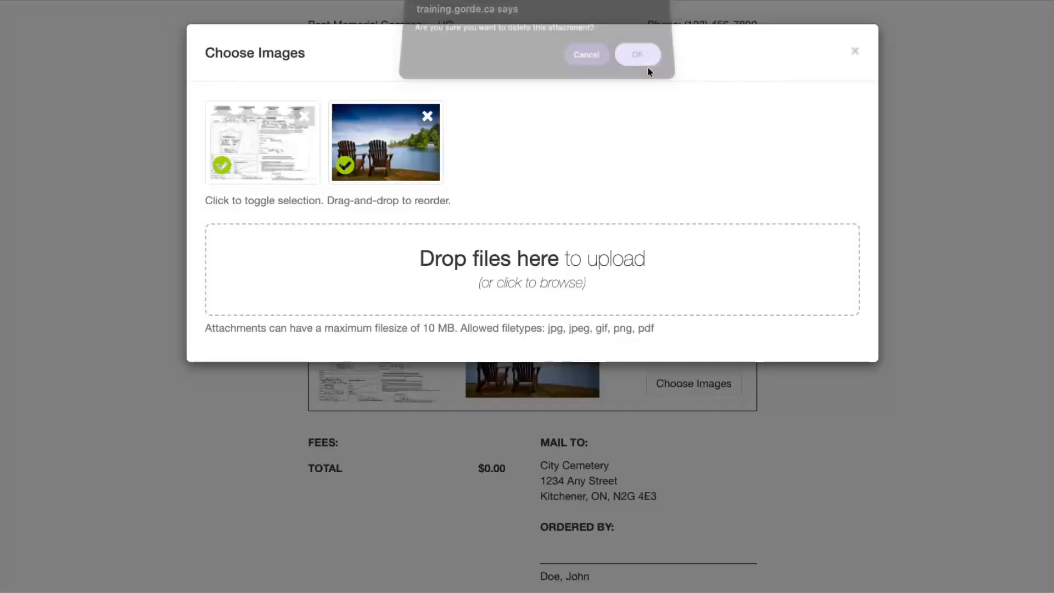
pyautogui.click(855, 51)
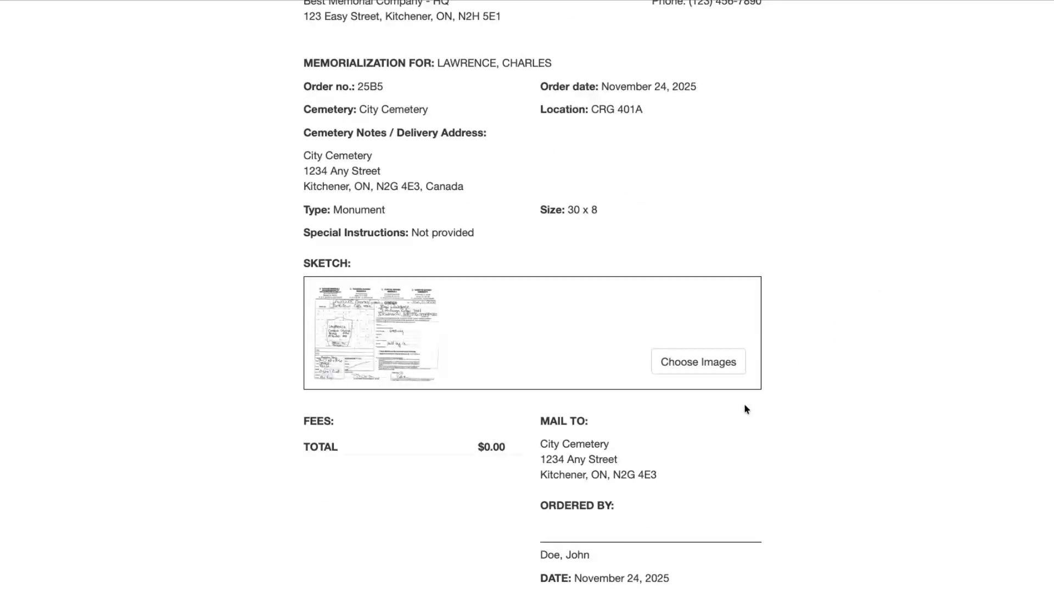
pyautogui.scroll(2, 251, 64)
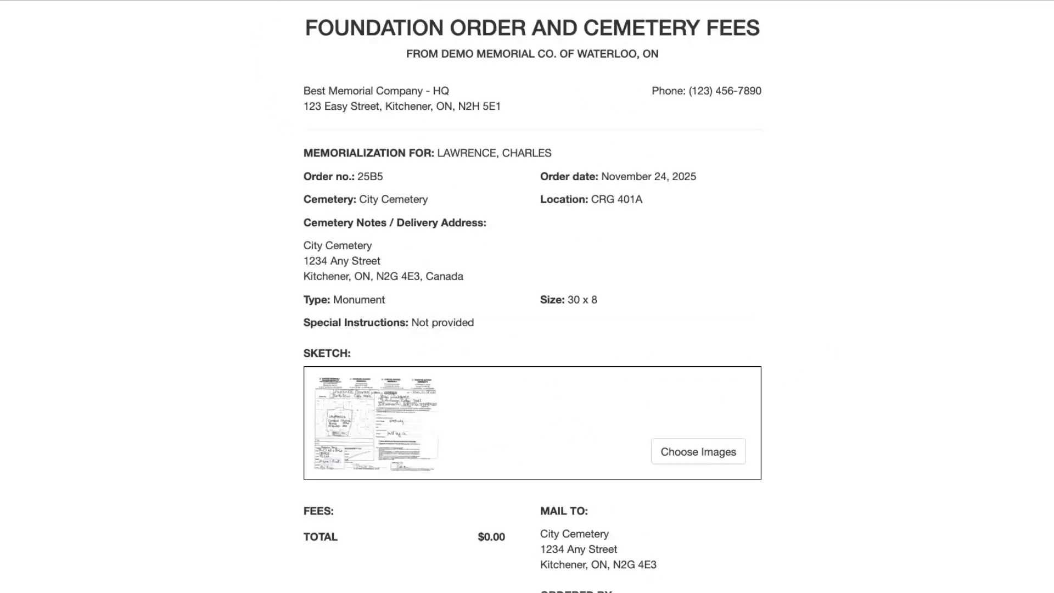
pyautogui.hotkey('ctrl', 'w')
# - Export the order summary to Sage
pyautogui.scroll(-10, 33, 307)
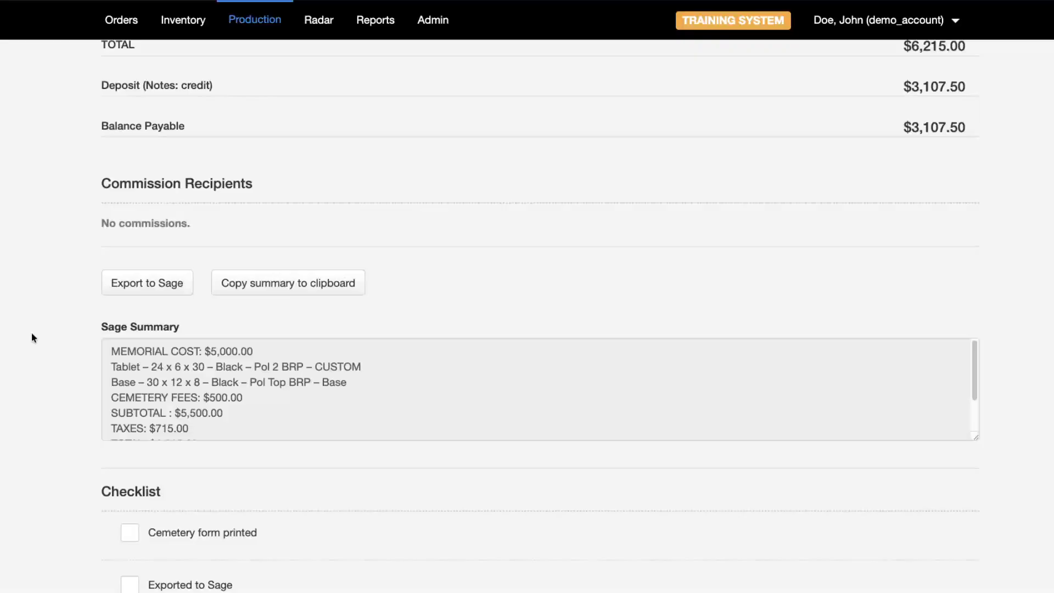
pyautogui.click(167, 283)
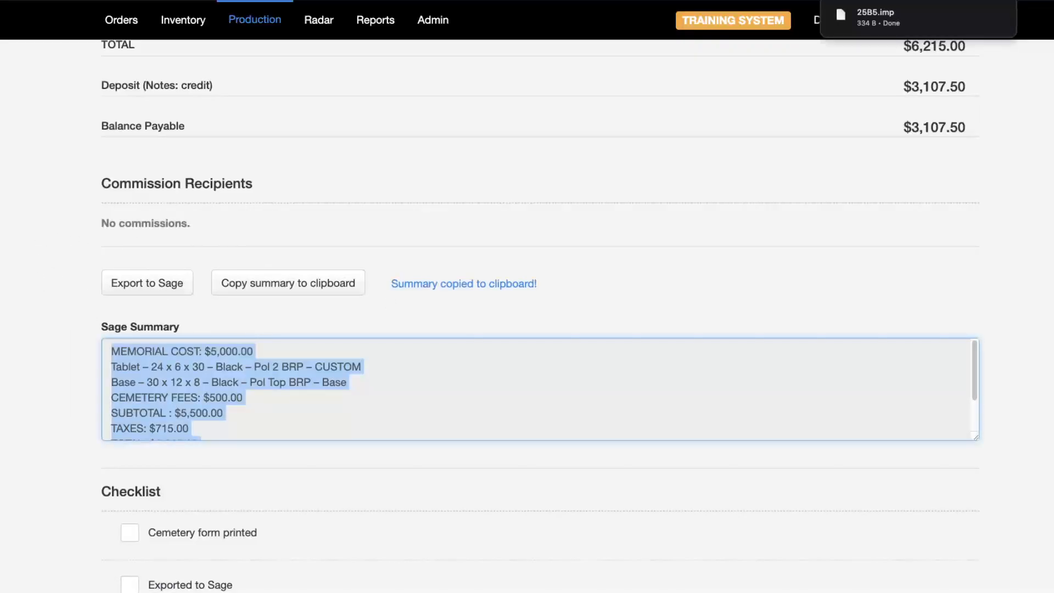
pyautogui.scroll(-3, 1, 313)
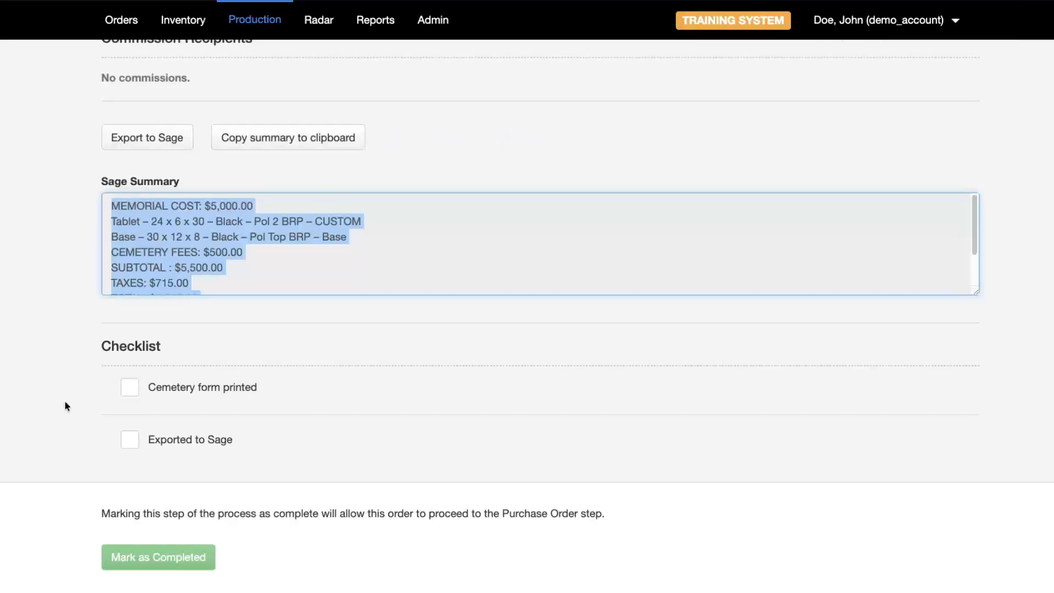
# - Tick the cemetery-form-printed and exported-to-Sage checklist items and complete the Accounting step
pyautogui.click(130, 389)
pyautogui.click(131, 439)
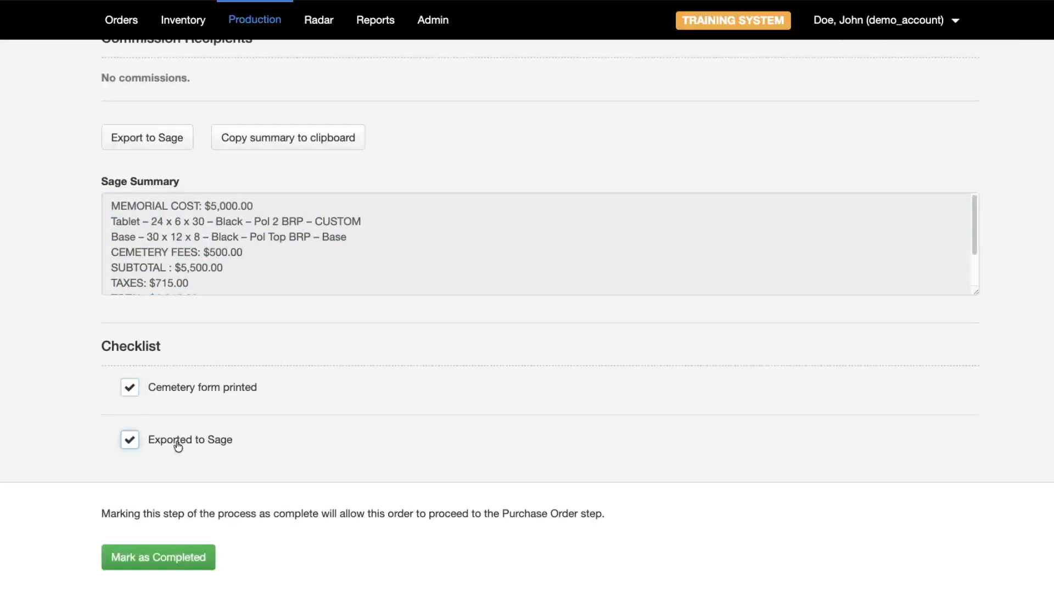
pyautogui.click(159, 560)
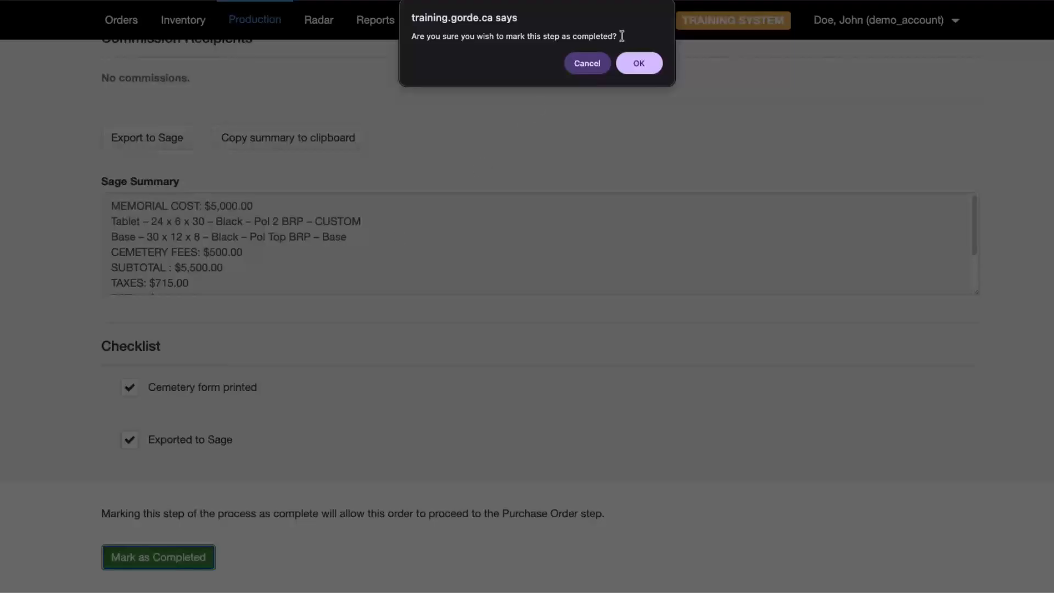
pyautogui.click(648, 67)
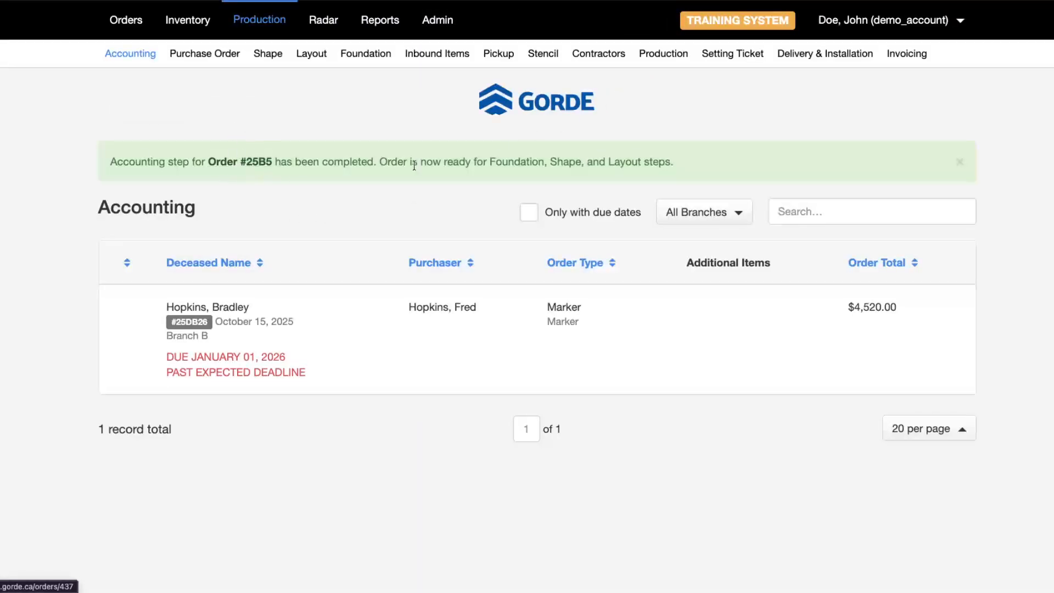
pyautogui.doubleClick(518, 162)
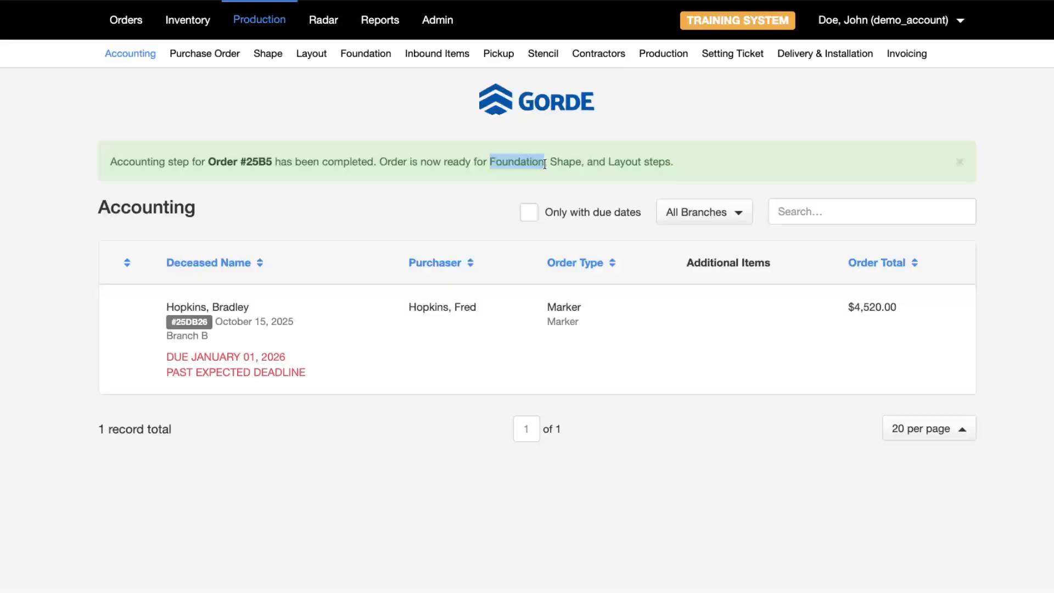
pyautogui.doubleClick(564, 163)
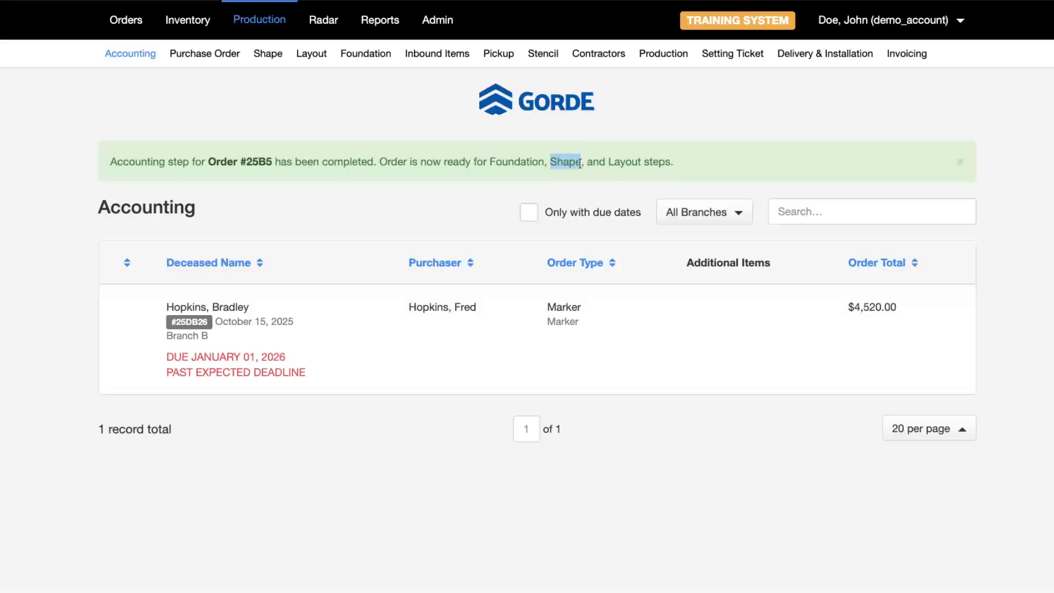
pyautogui.doubleClick(625, 162)
pyautogui.doubleClick(577, 162)
pyautogui.click(268, 53)
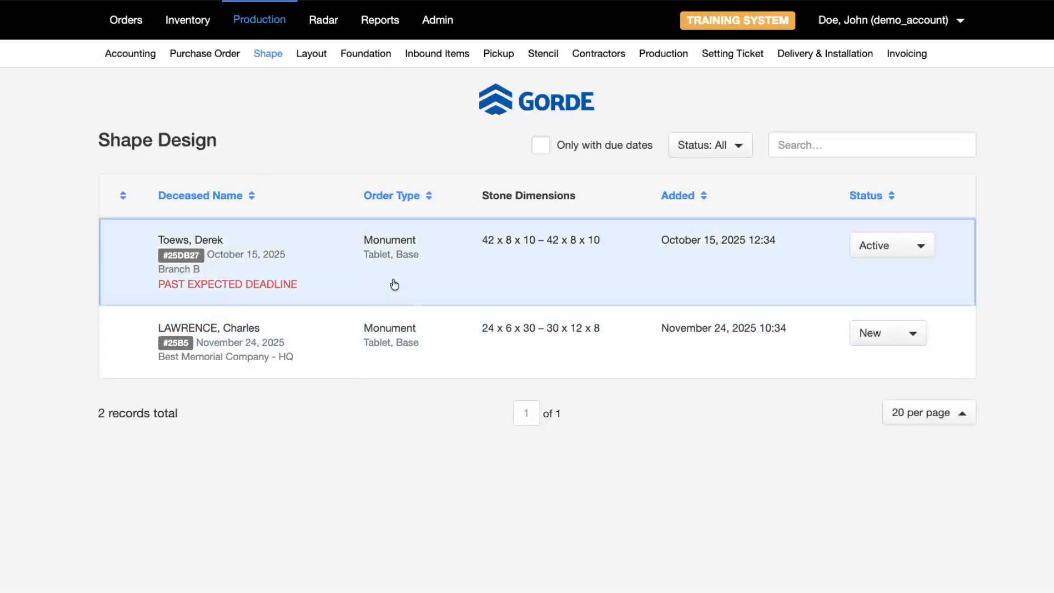
# - Open the customer's shape task and set its status to Active
pyautogui.click(376, 339)
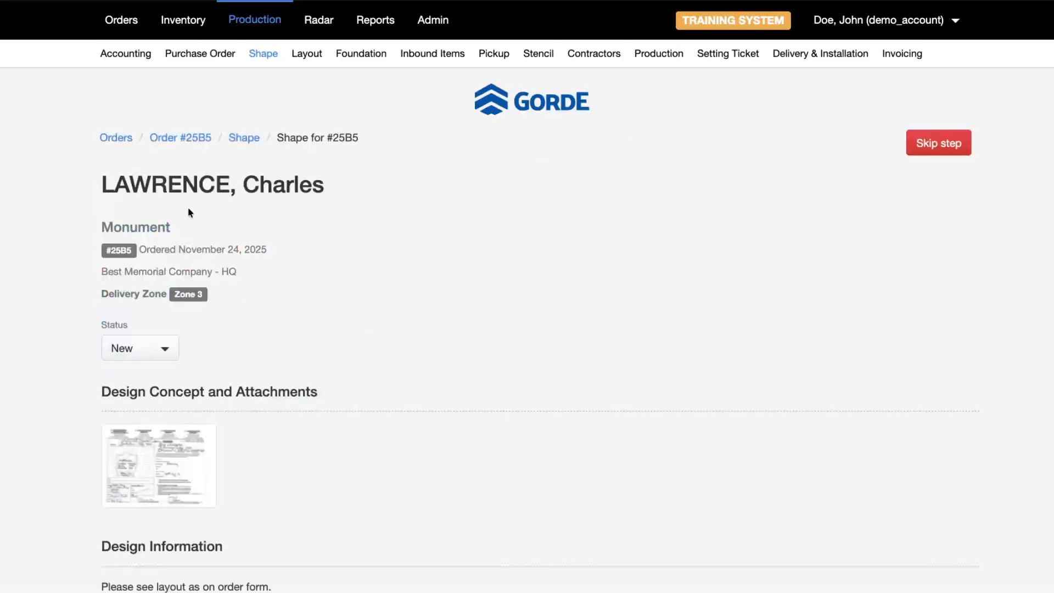
pyautogui.click(165, 347)
pyautogui.click(162, 383)
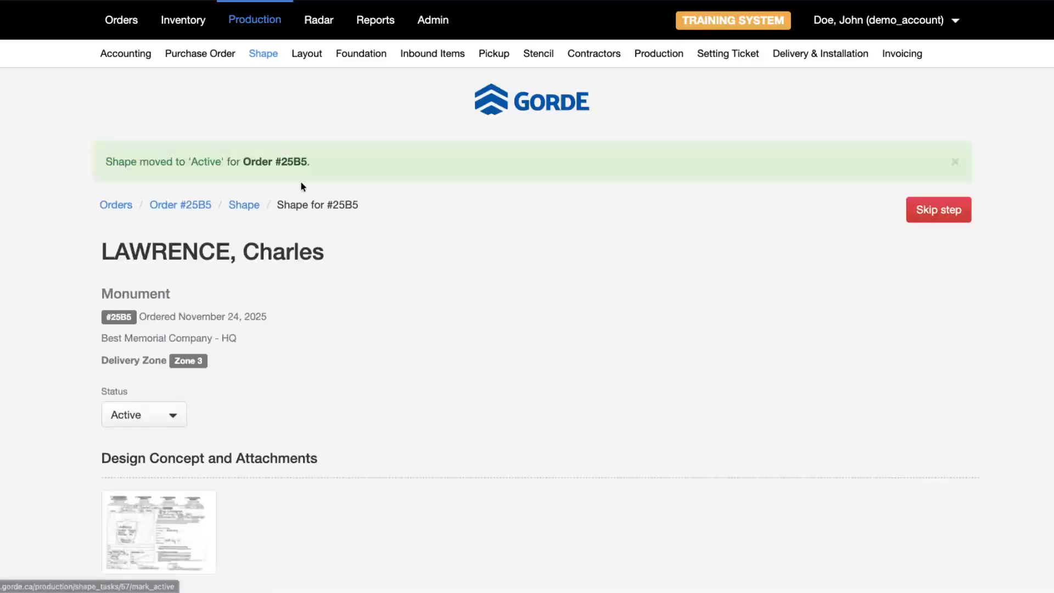
pyautogui.scroll(-4, 202, 369)
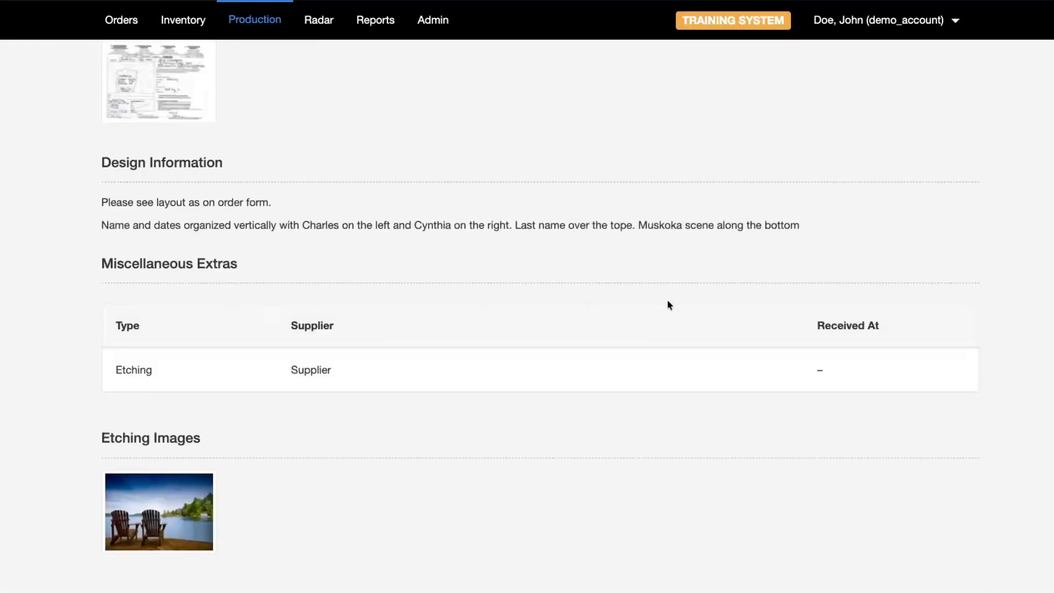
pyautogui.scroll(4, 515, 160)
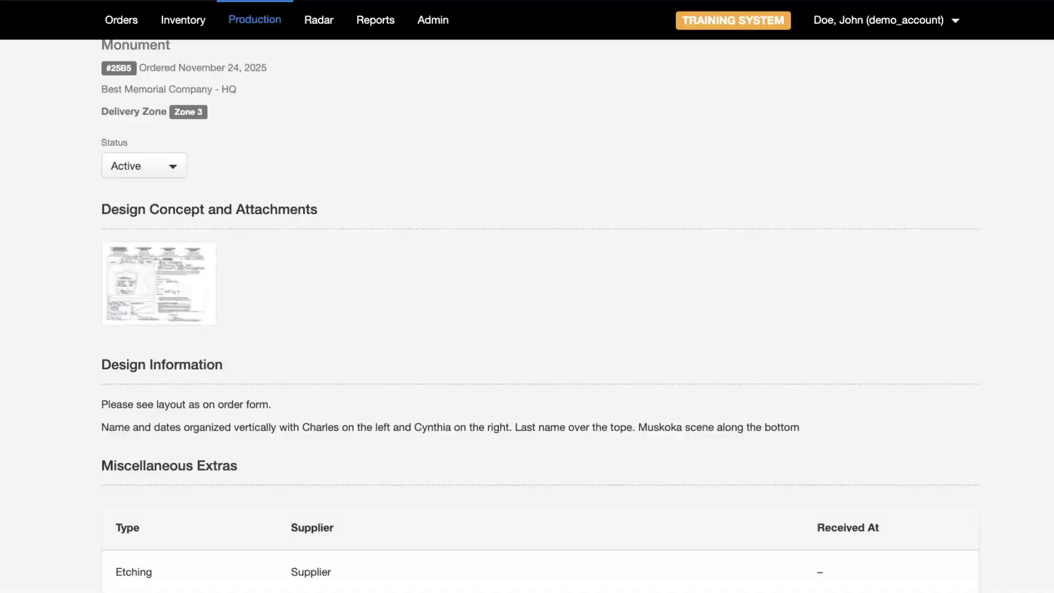
# - Preview and enlarge the shape drawing, close it, then set the status to Approved
pyautogui.moveTo(0, 49); pyautogui.dragTo(726, 24)
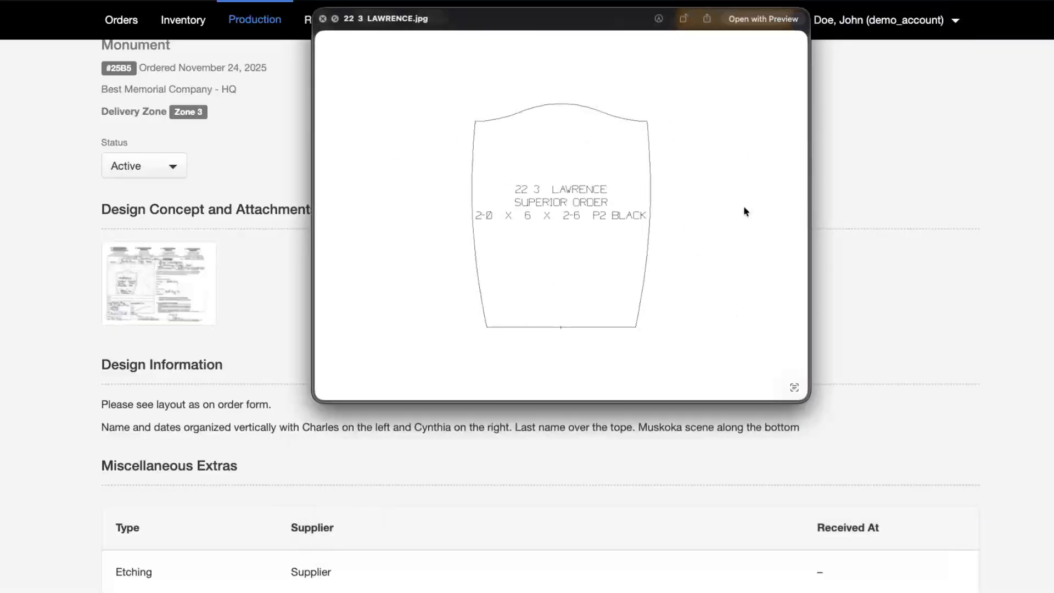
pyautogui.moveTo(809, 398); pyautogui.dragTo(991, 540)
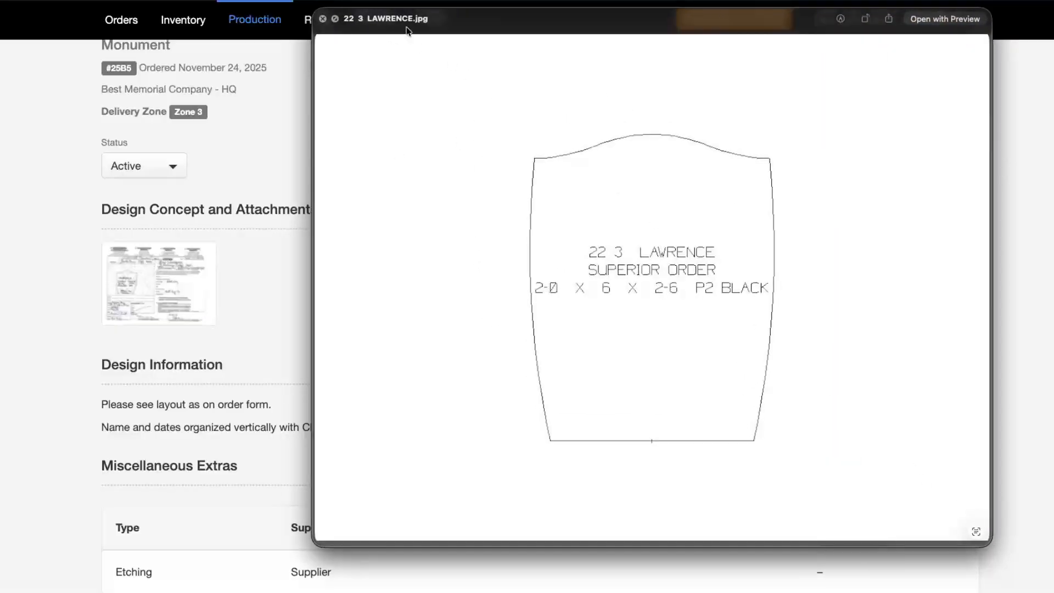
pyautogui.click(323, 18)
pyautogui.scroll(-4, 404, 302)
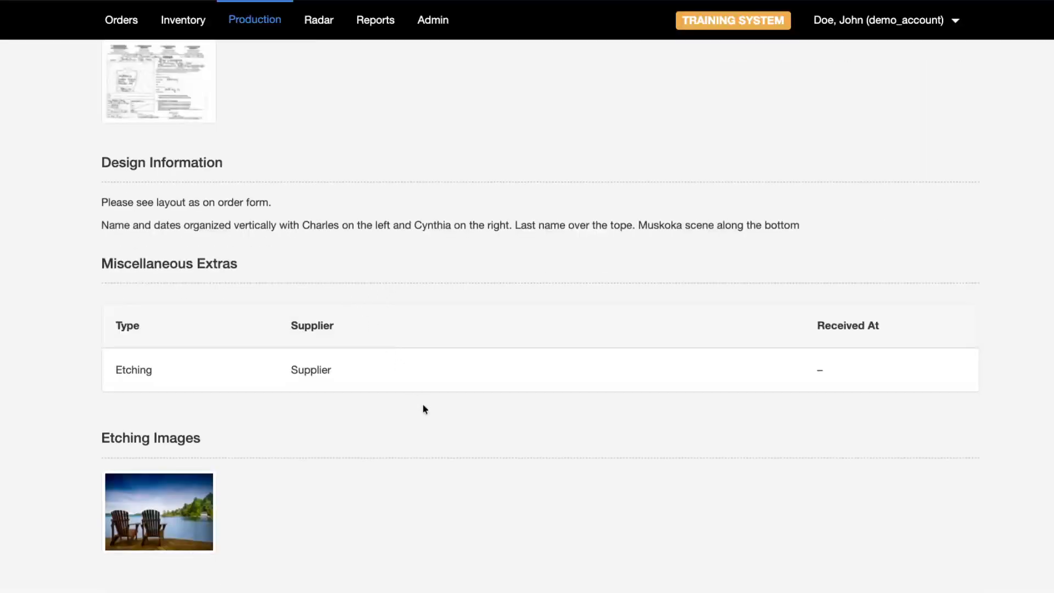
pyautogui.scroll(7, 423, 409)
pyautogui.click(143, 319)
pyautogui.click(231, 377)
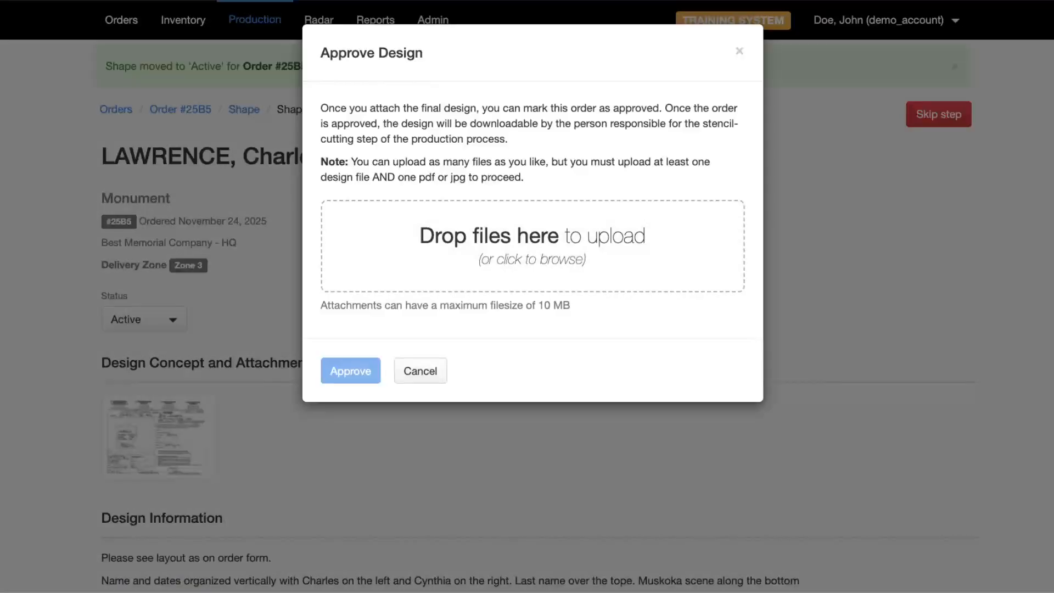
# - Attach the JPG drawing and the DXF design file, then approve the shape design
pyautogui.moveTo(384, 285); pyautogui.dragTo(529, 252)
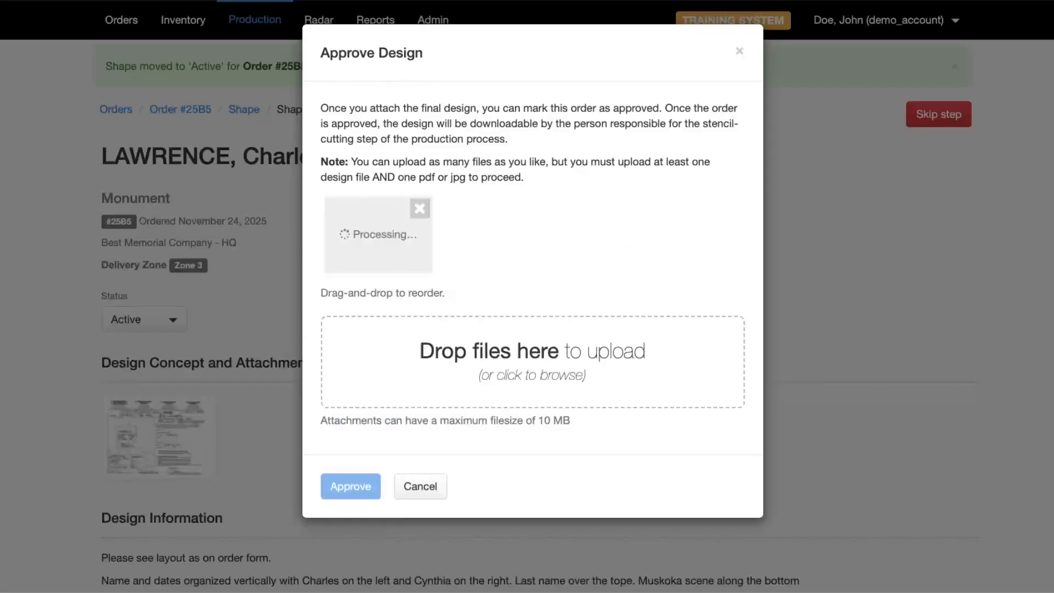
pyautogui.moveTo(33, 210); pyautogui.dragTo(516, 349)
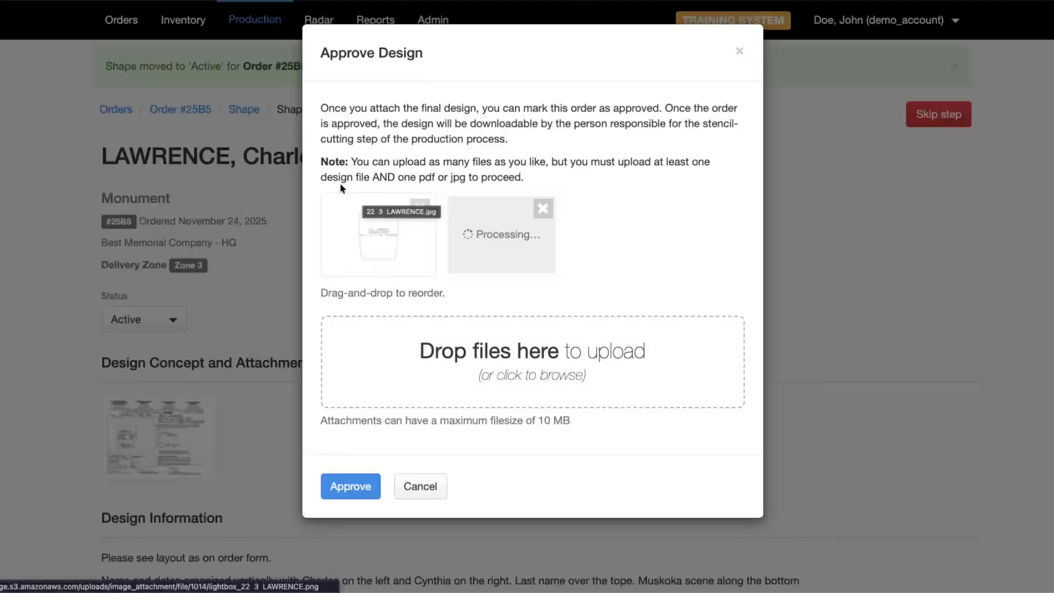
pyautogui.moveTo(325, 160); pyautogui.dragTo(525, 178)
pyautogui.click(482, 181)
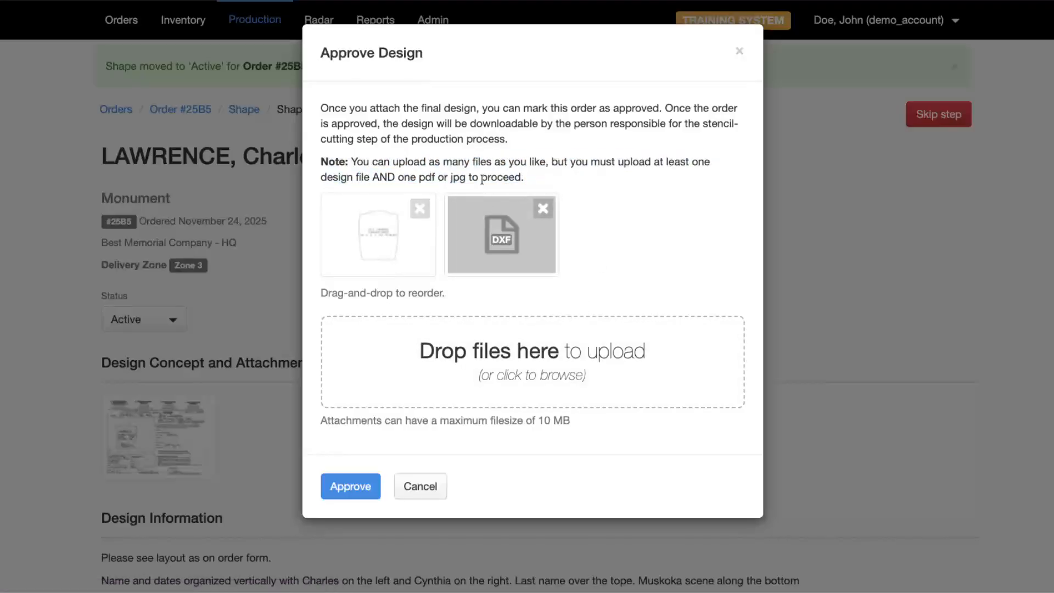
pyautogui.click(374, 486)
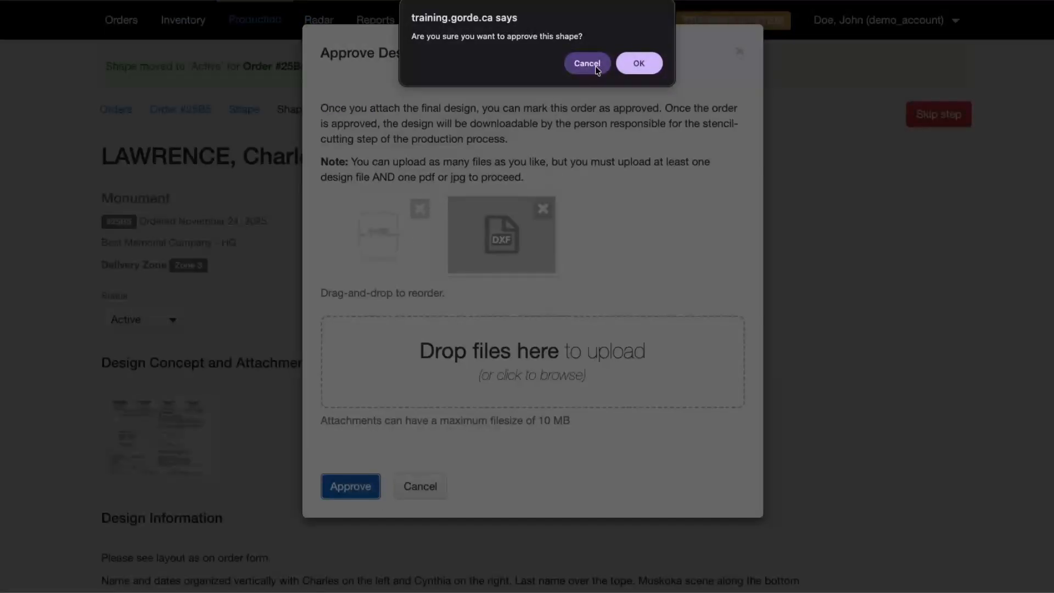
pyautogui.click(656, 63)
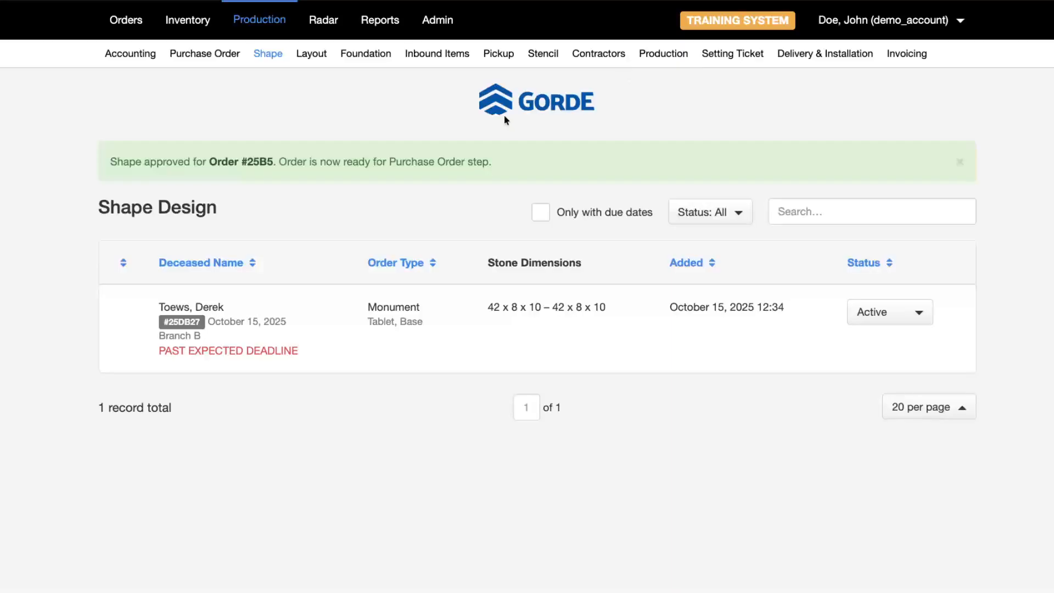
# - Open the customer's order from the Layout Design task list
pyautogui.moveTo(389, 161); pyautogui.dragTo(458, 162)
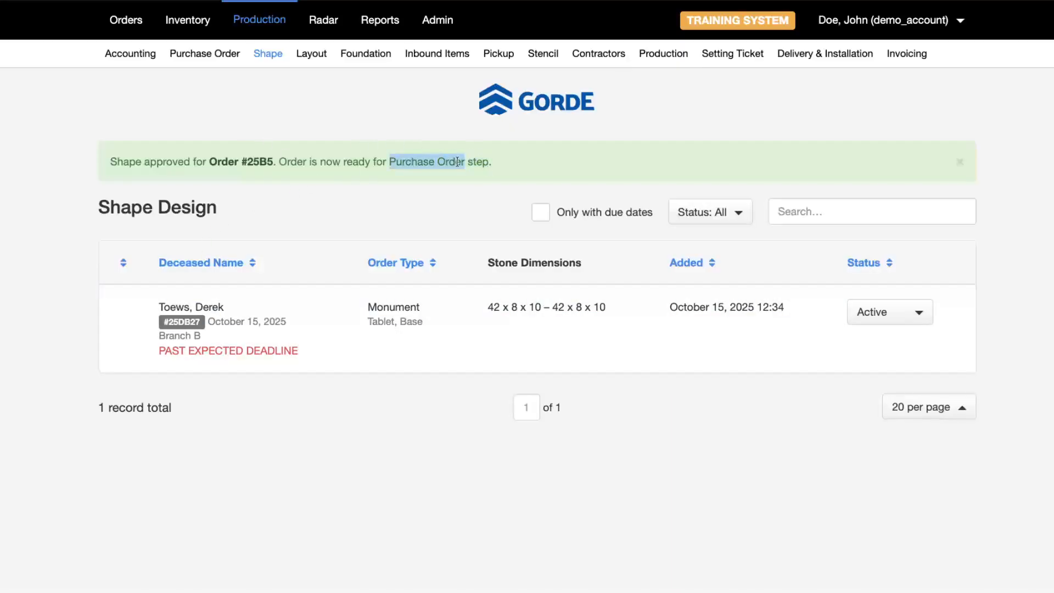
pyautogui.click(301, 55)
pyautogui.scroll(-8, 196, 192)
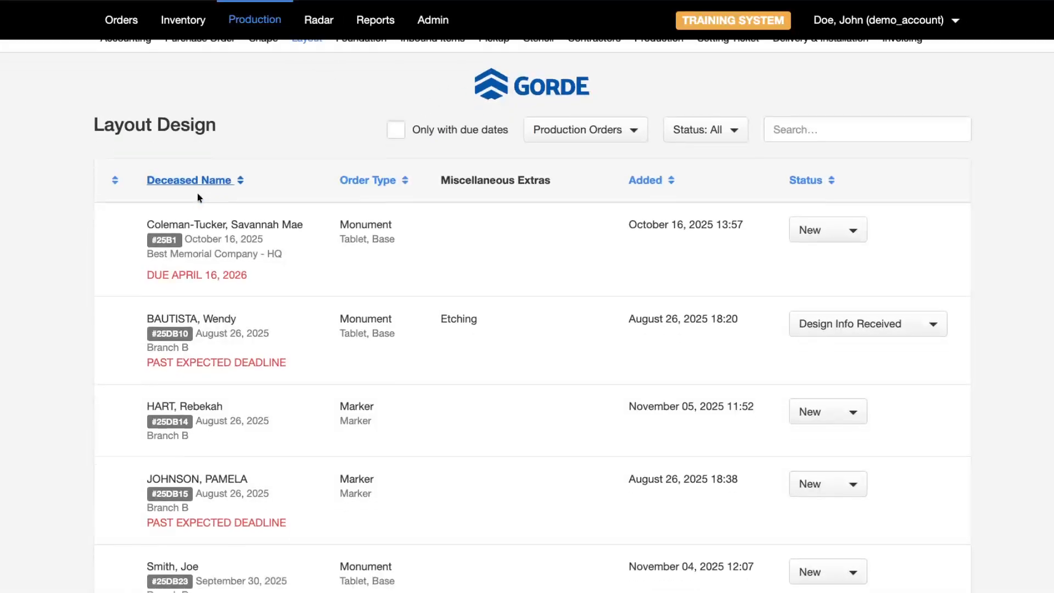
pyautogui.scroll(-5, 181, 362)
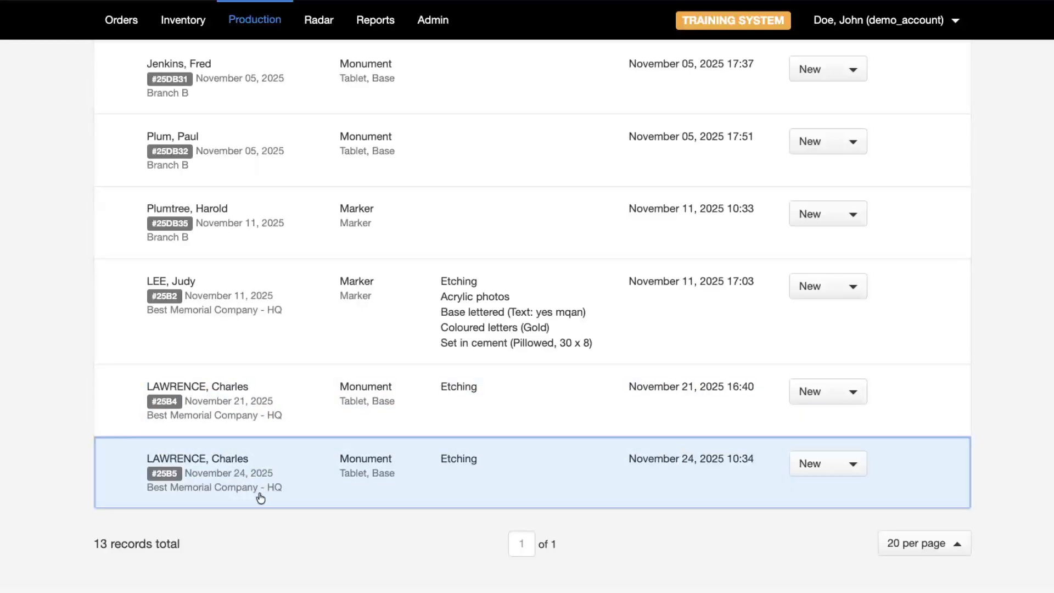
pyautogui.click(263, 489)
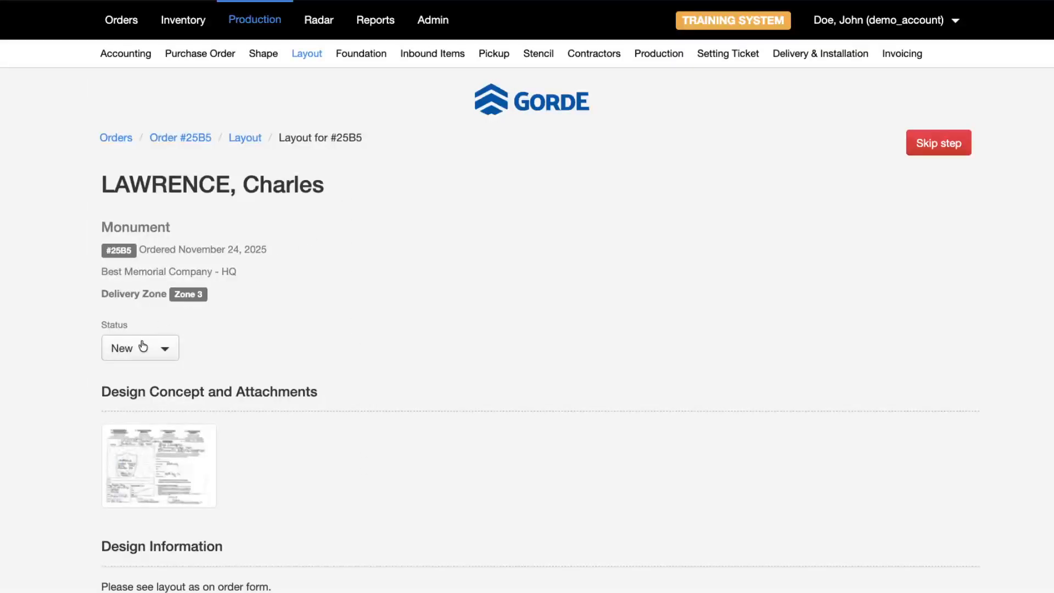
# - Set the layout status to Active, then to Design Info Required
pyautogui.scroll(-3, 163, 329)
pyautogui.click(141, 167)
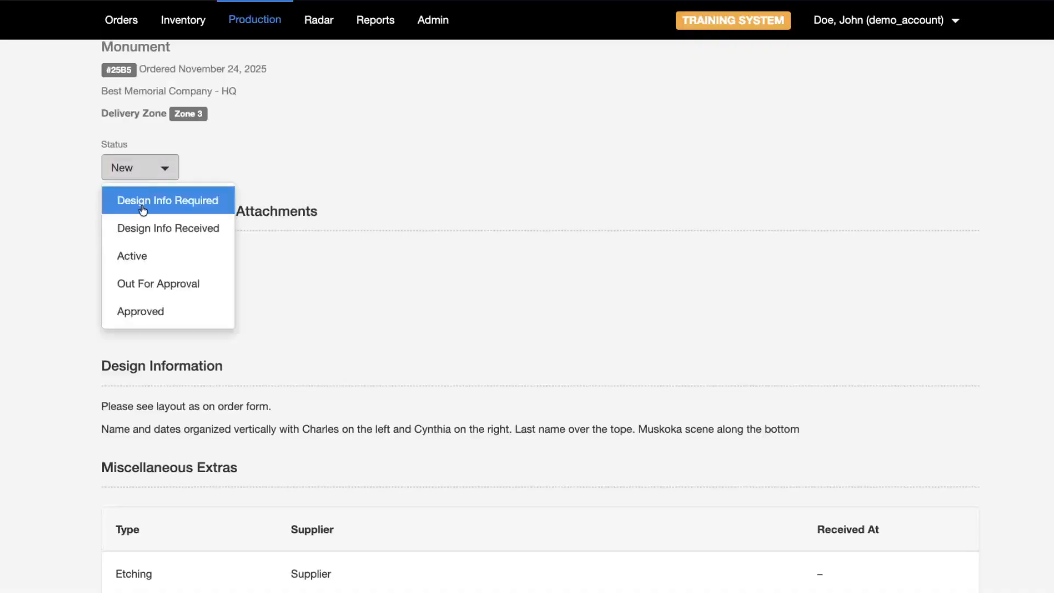
pyautogui.click(158, 263)
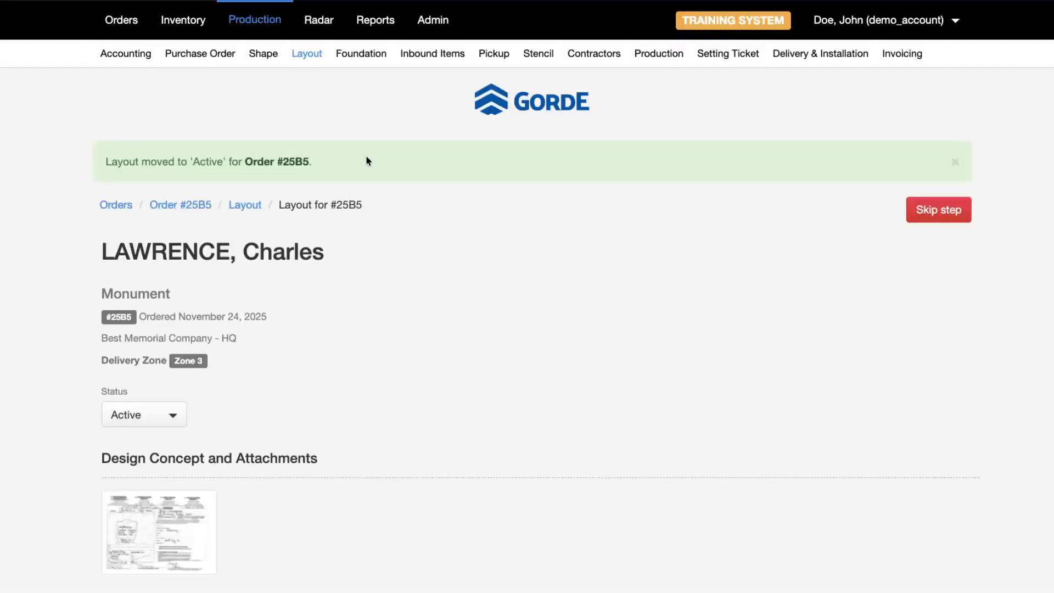
pyautogui.click(171, 414)
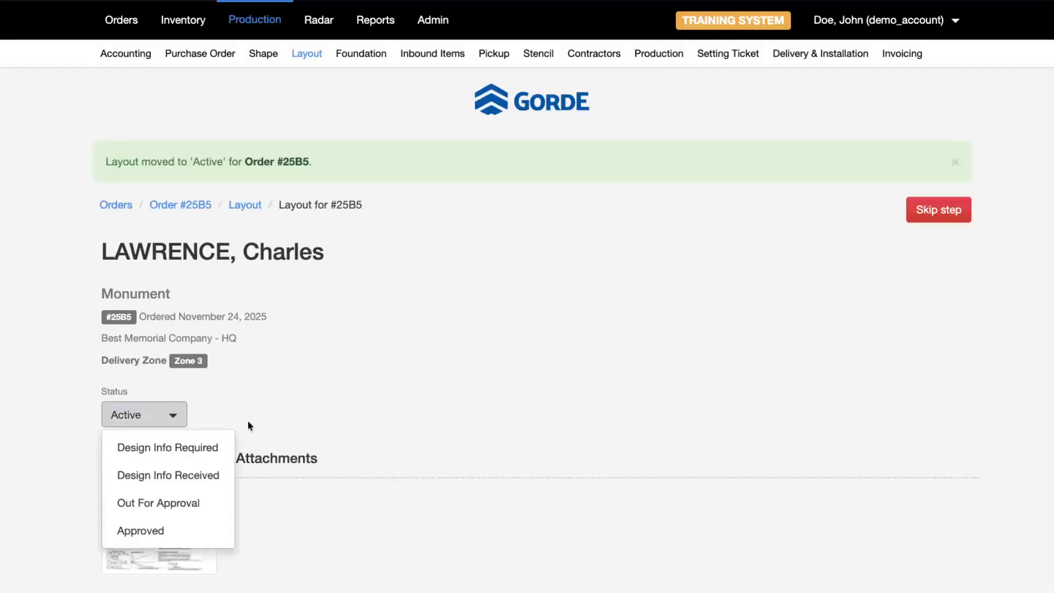
pyautogui.click(182, 454)
# - Review the layout page and its etching-panel drawing, leaving the status unchanged
pyautogui.scroll(-1, 482, 345)
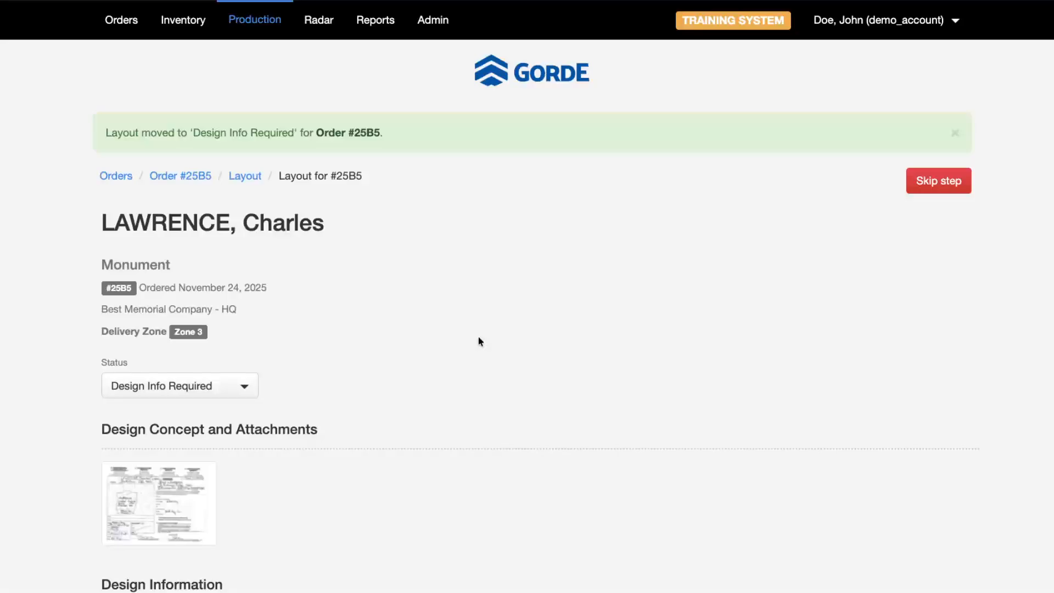
pyautogui.scroll(-5, 394, 360)
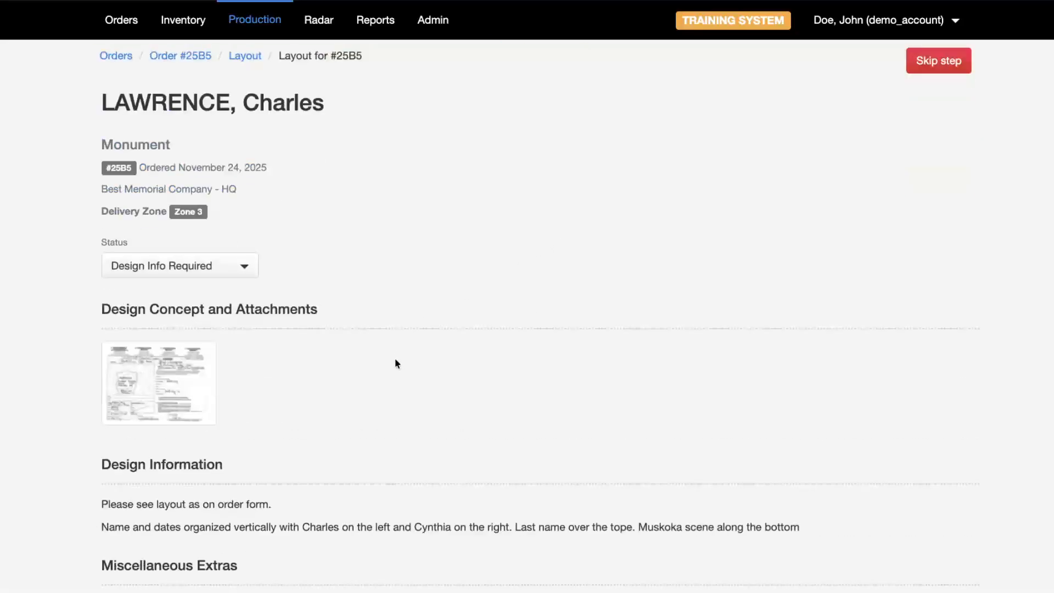
pyautogui.scroll(-2, 334, 286)
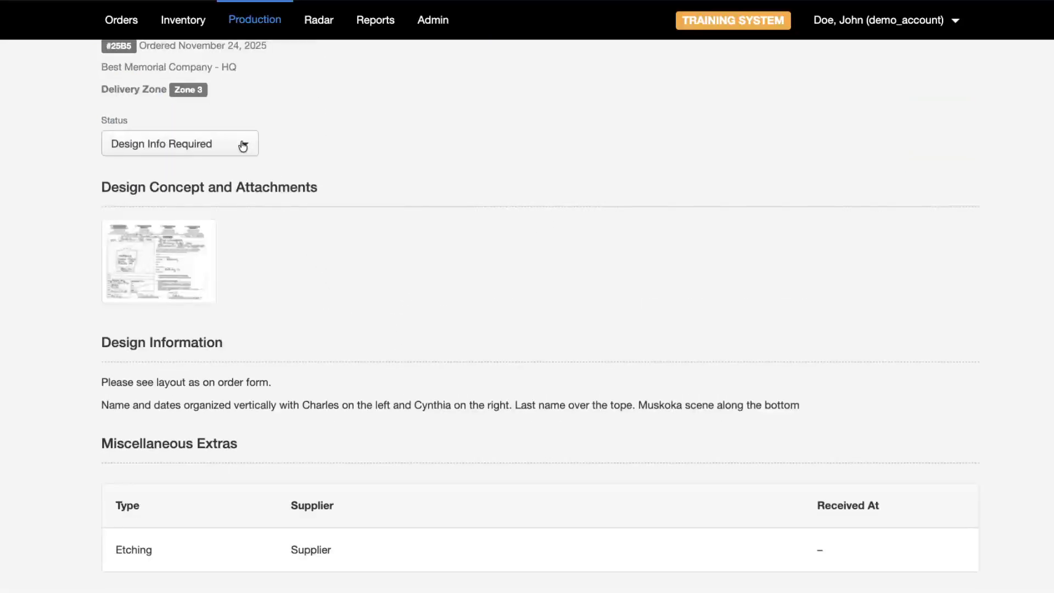
pyautogui.click(243, 144)
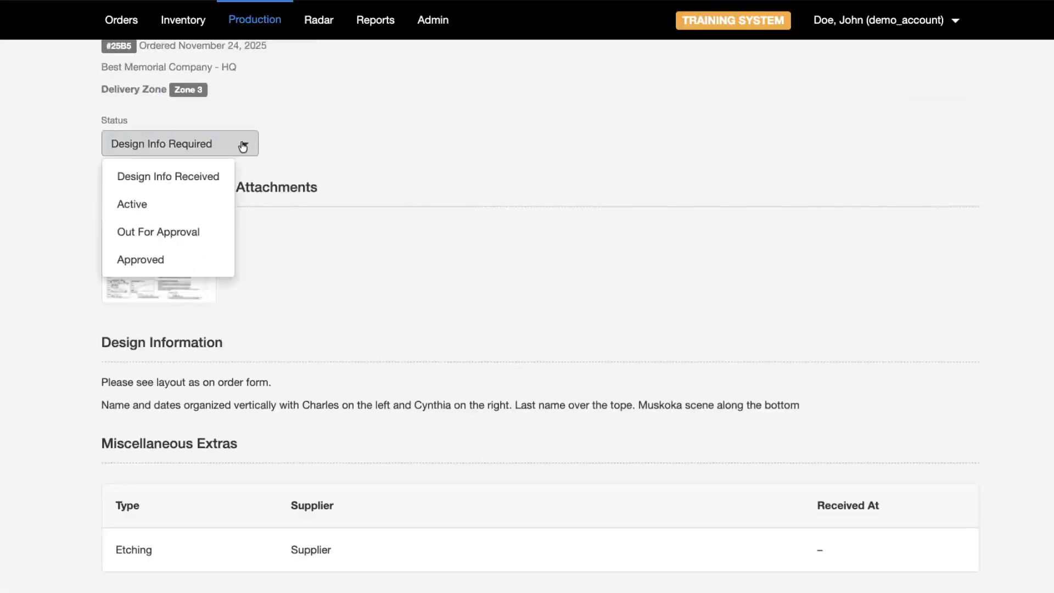
pyautogui.click(7, 158)
pyautogui.scroll(-10, 283, 304)
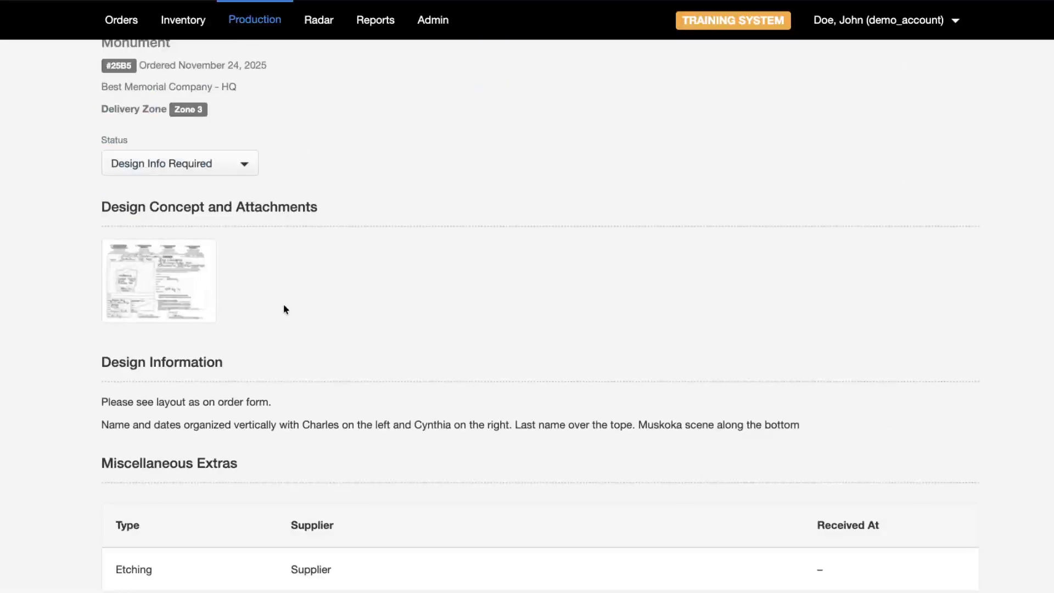
pyautogui.scroll(-4, 362, 189)
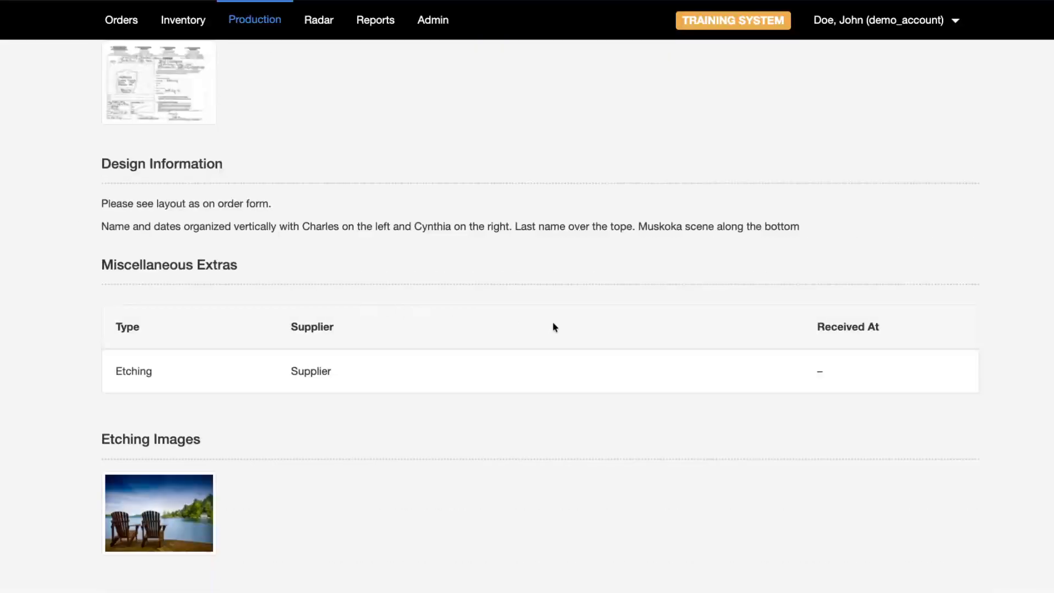
pyautogui.scroll(8, 553, 328)
pyautogui.scroll(-8, 265, 346)
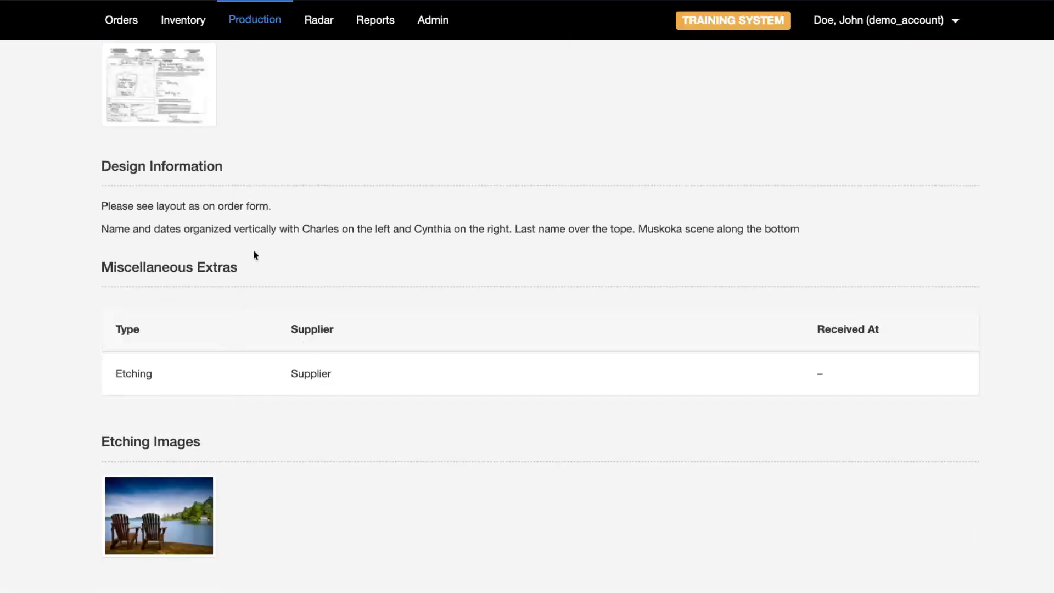
pyautogui.scroll(1, 254, 254)
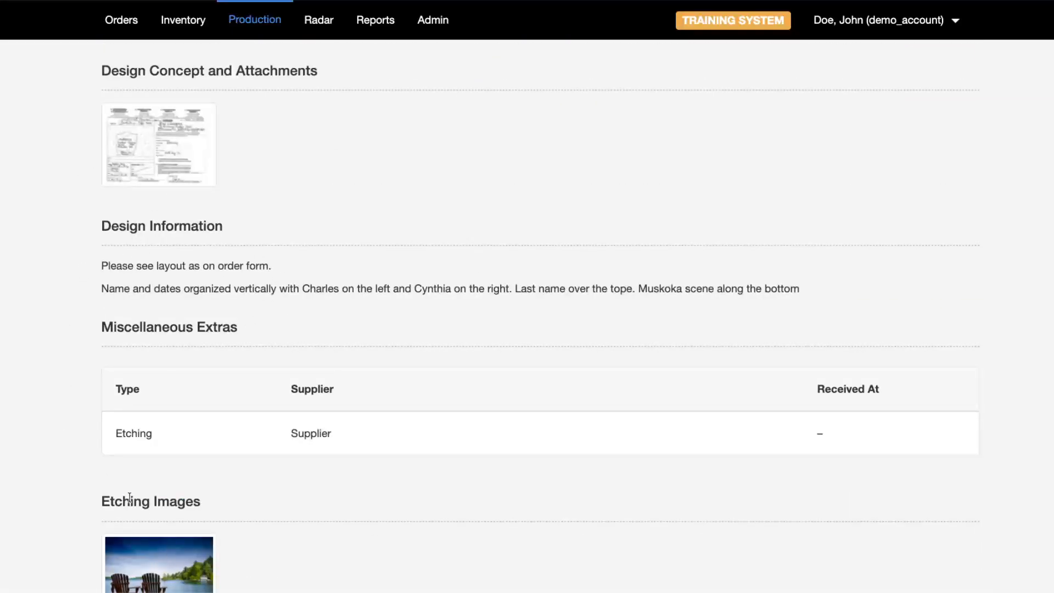
pyautogui.scroll(3, 161, 303)
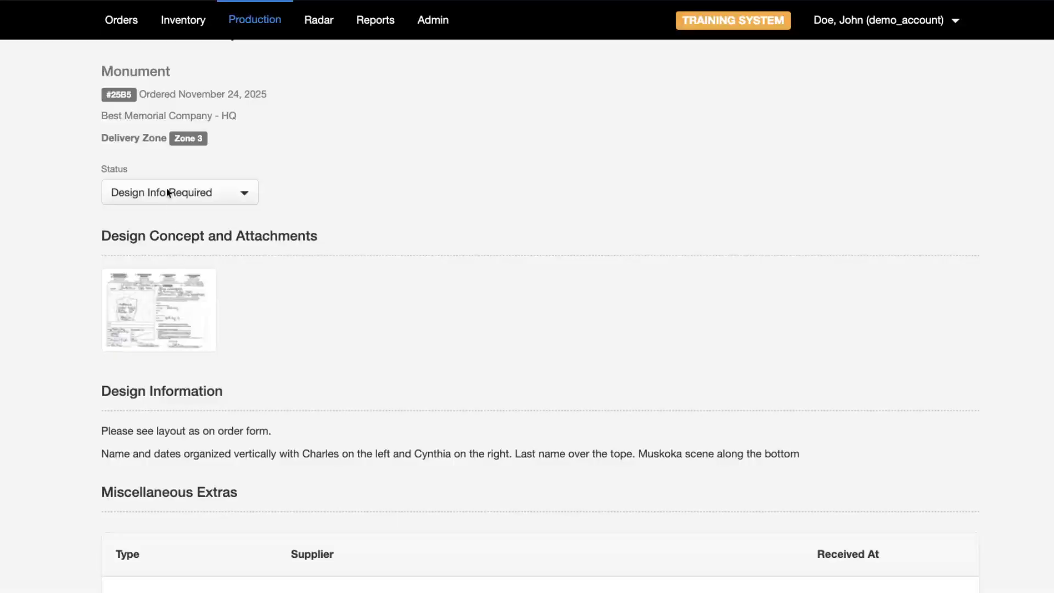
pyautogui.click(224, 191)
# - Choose Approved as the layout status to bring up the Approve Design dialog
pyautogui.click(156, 308)
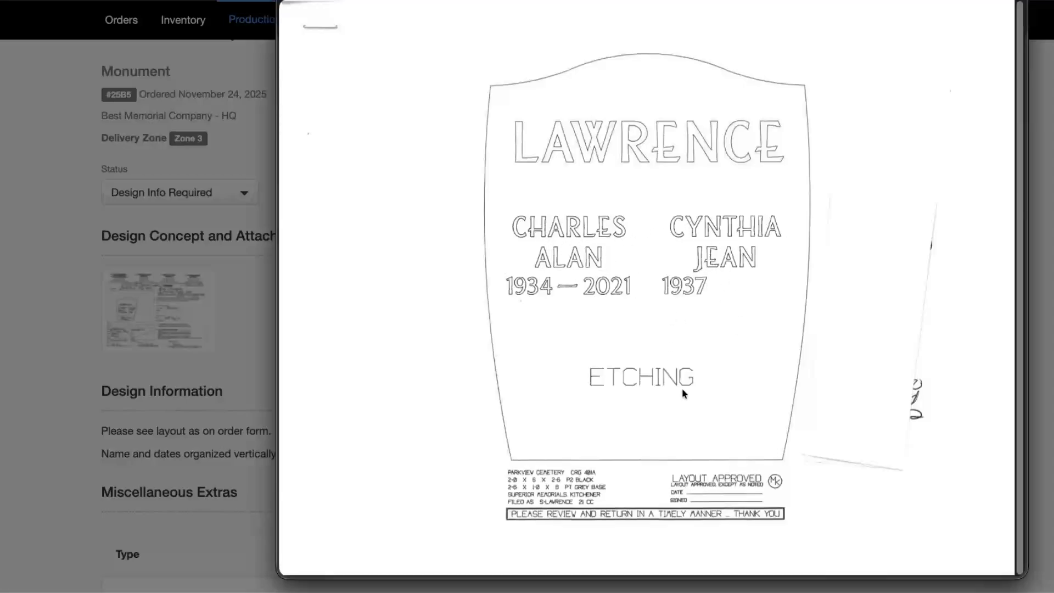
# - Attach the layout drawing and Design Software Approval Example.pdf, then approve the layout
pyautogui.press('space')
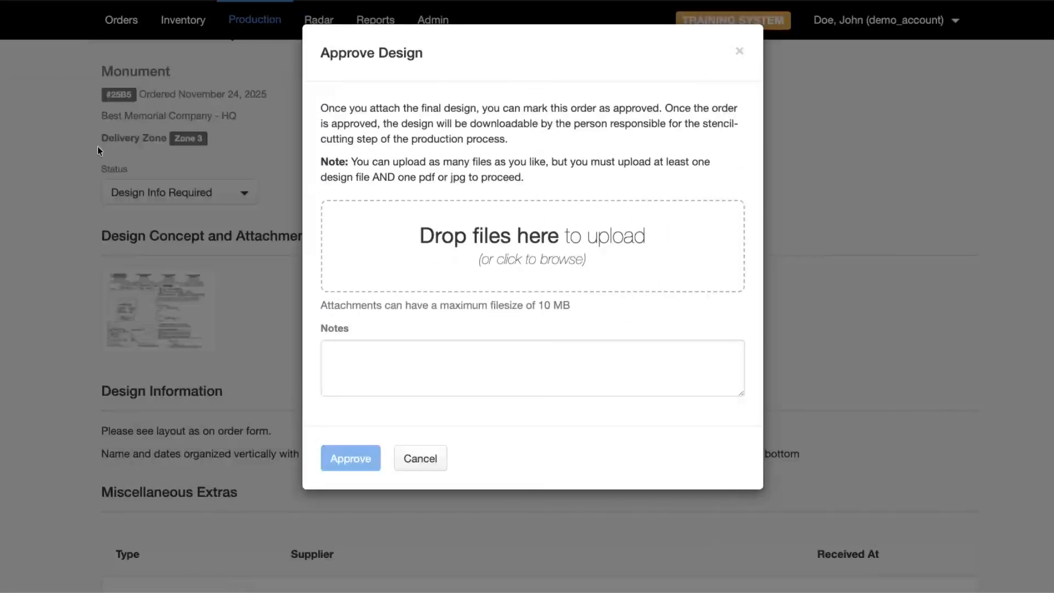
pyautogui.moveTo(14, 214); pyautogui.dragTo(537, 247)
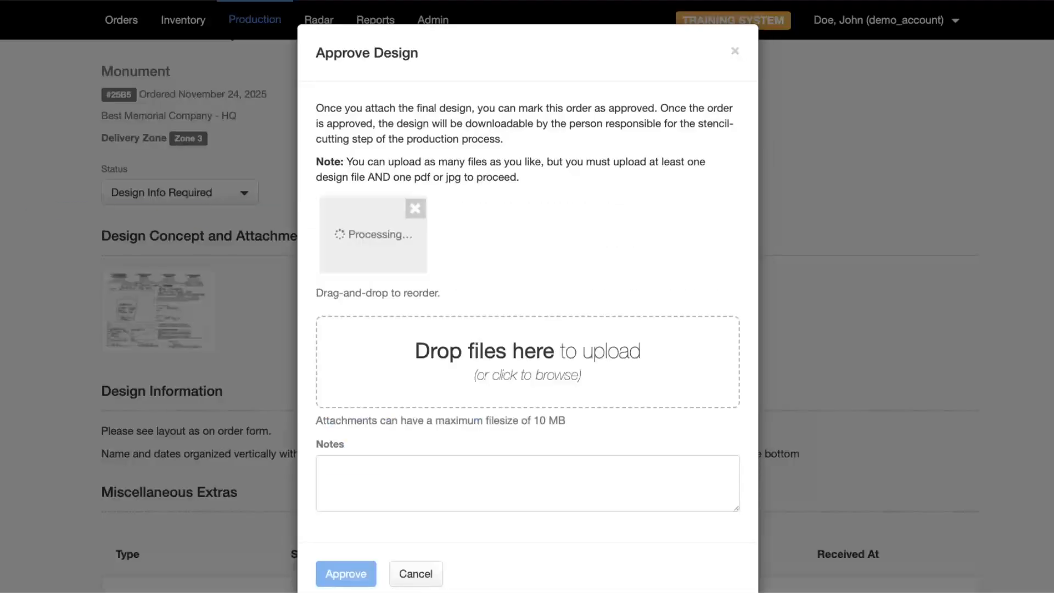
pyautogui.moveTo(14, 296); pyautogui.dragTo(494, 363)
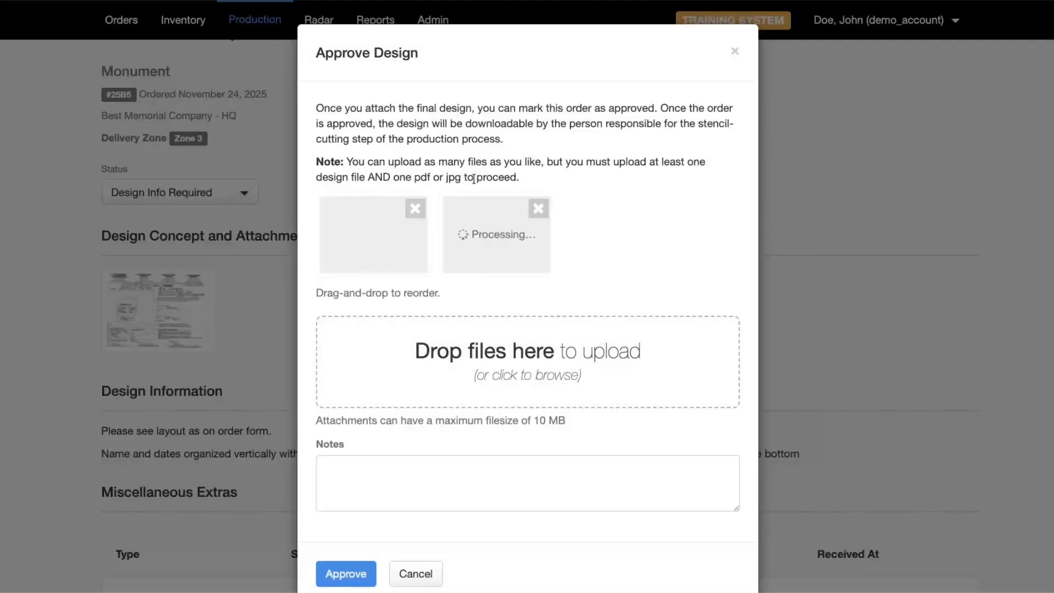
pyautogui.moveTo(414, 177); pyautogui.dragTo(490, 189)
pyautogui.click(451, 172)
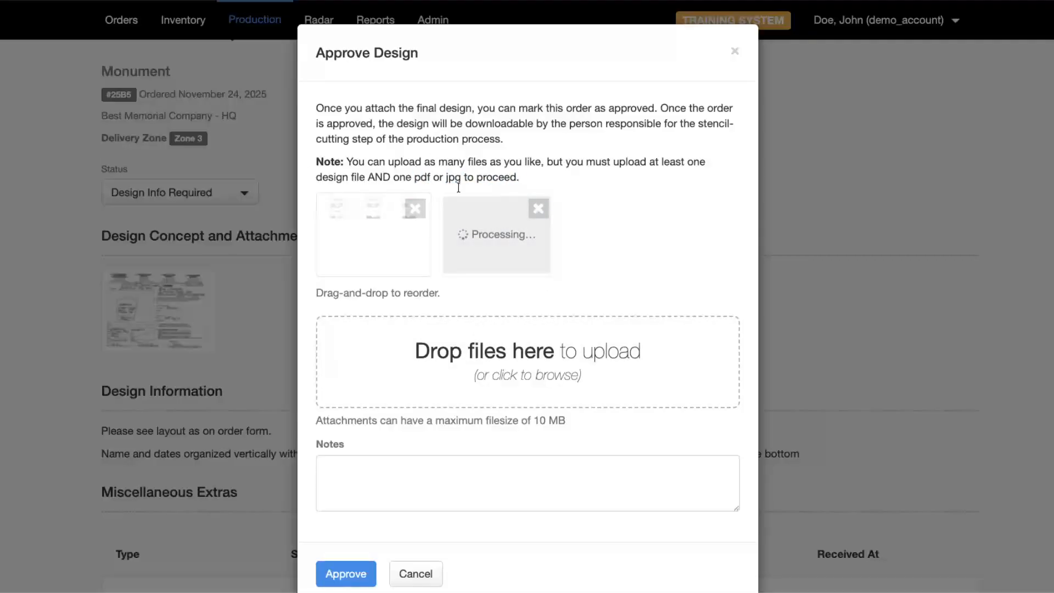
pyautogui.click(342, 575)
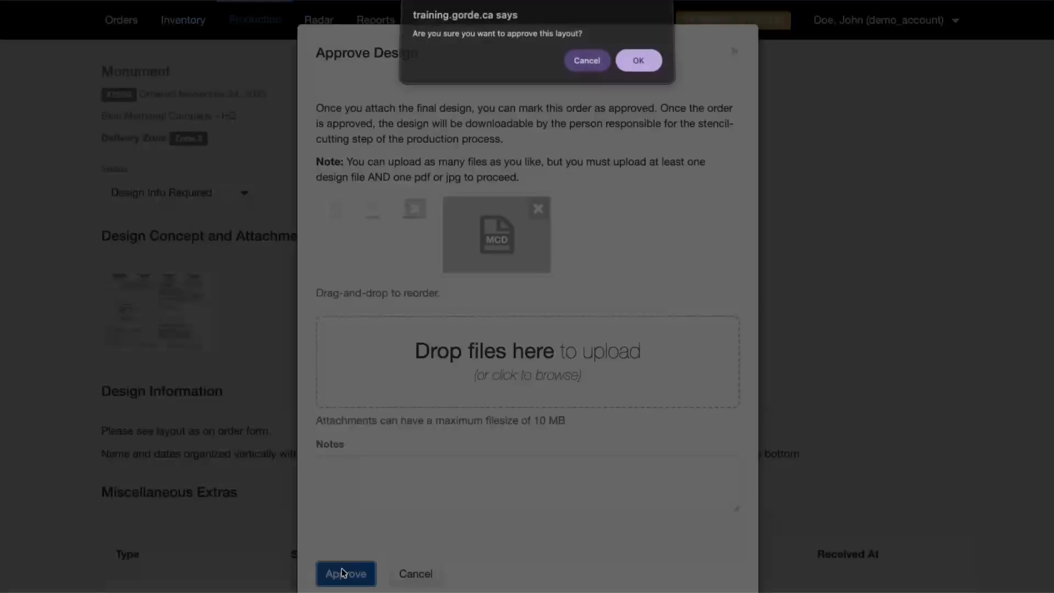
pyautogui.click(653, 67)
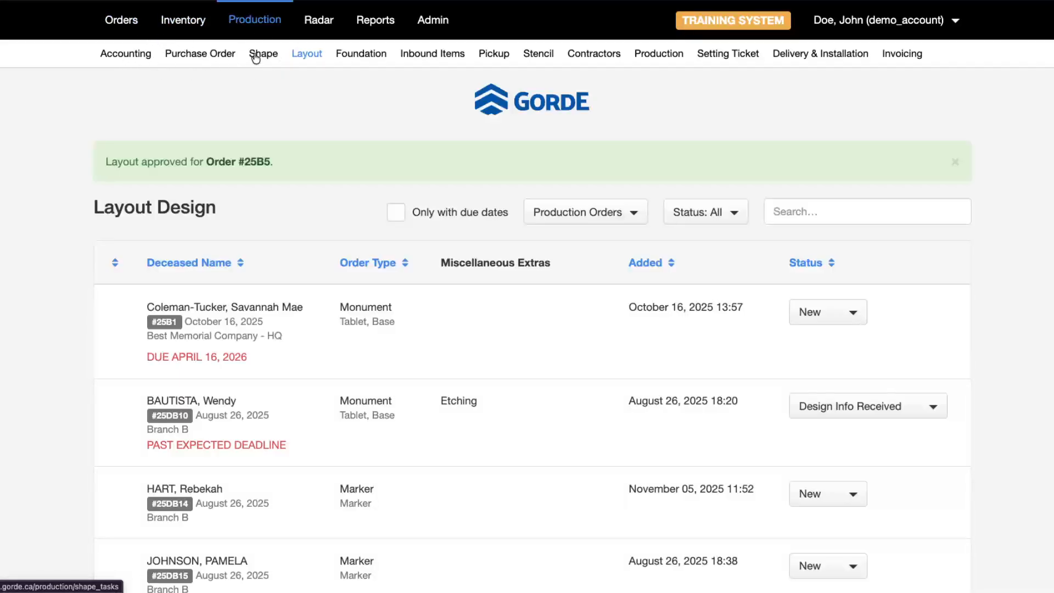
# - Open the order's purchase order form and set both Tablet and Base colours to Black
pyautogui.click(204, 62)
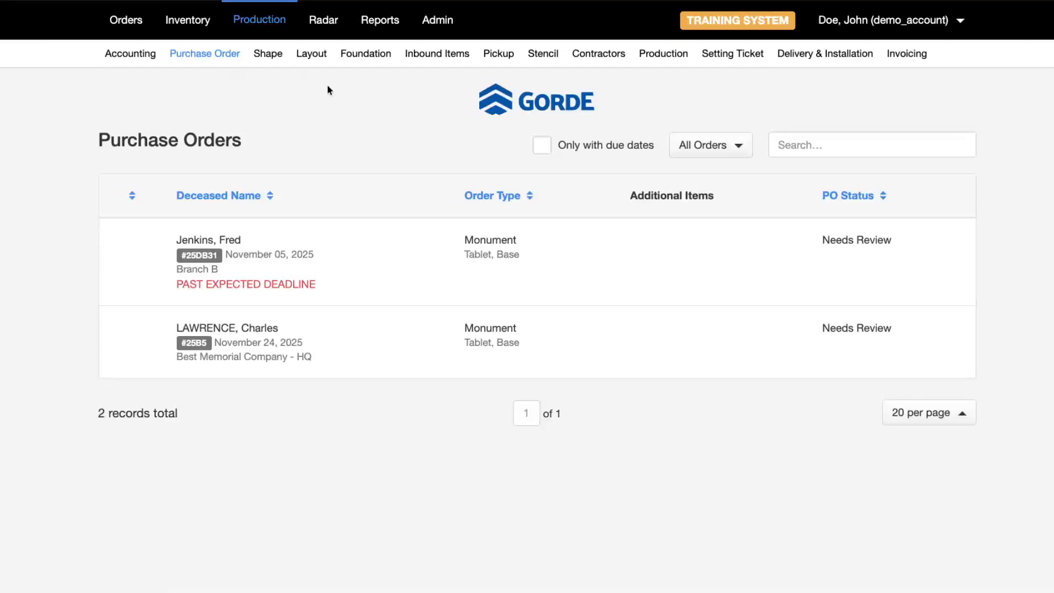
pyautogui.click(400, 345)
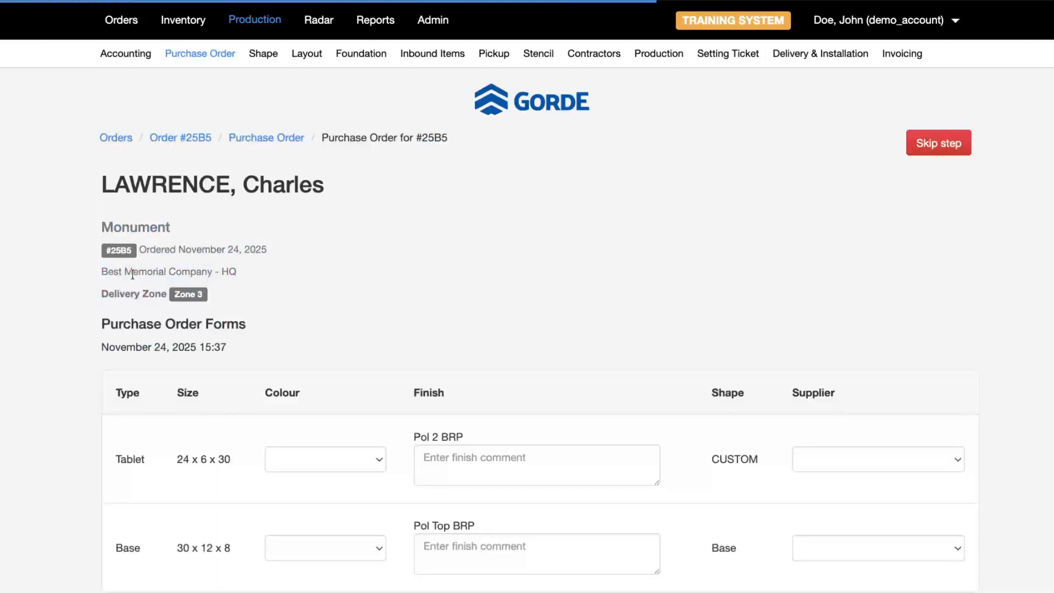
pyautogui.scroll(-3, 307, 345)
pyautogui.click(331, 338)
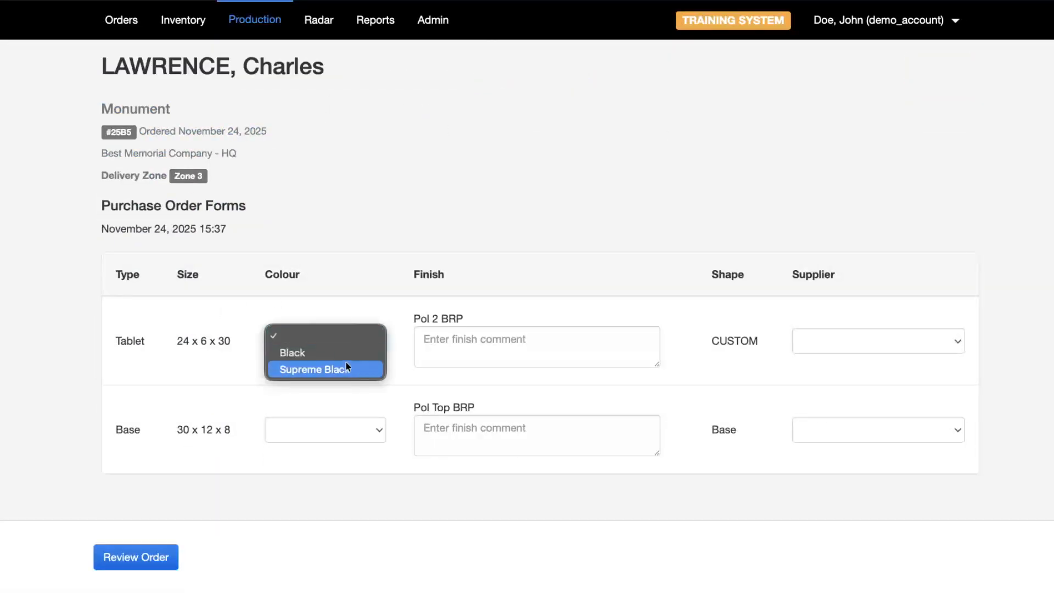
pyautogui.click(338, 355)
pyautogui.click(351, 429)
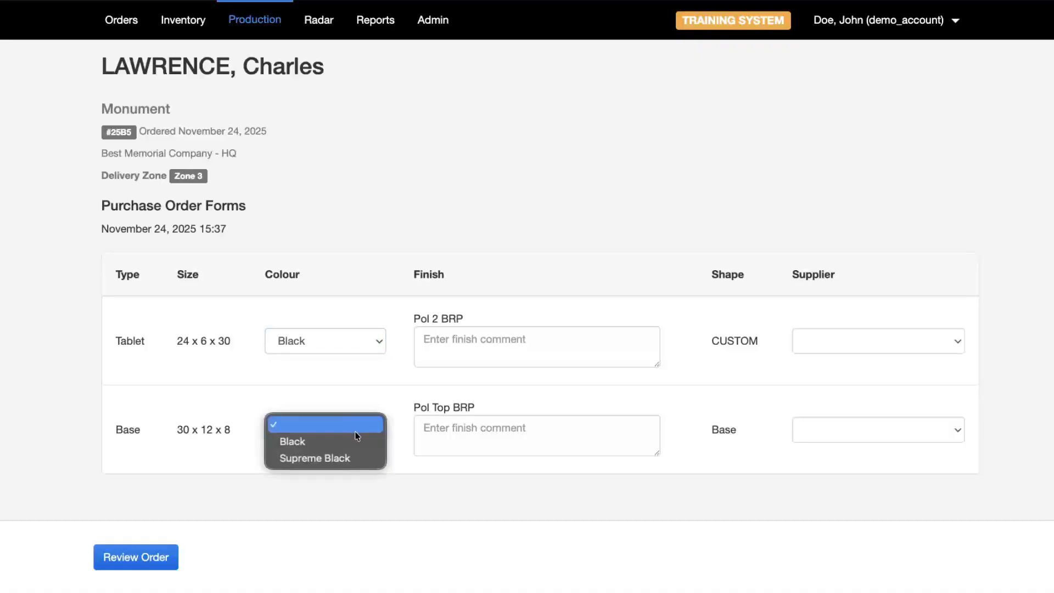
pyautogui.click(339, 443)
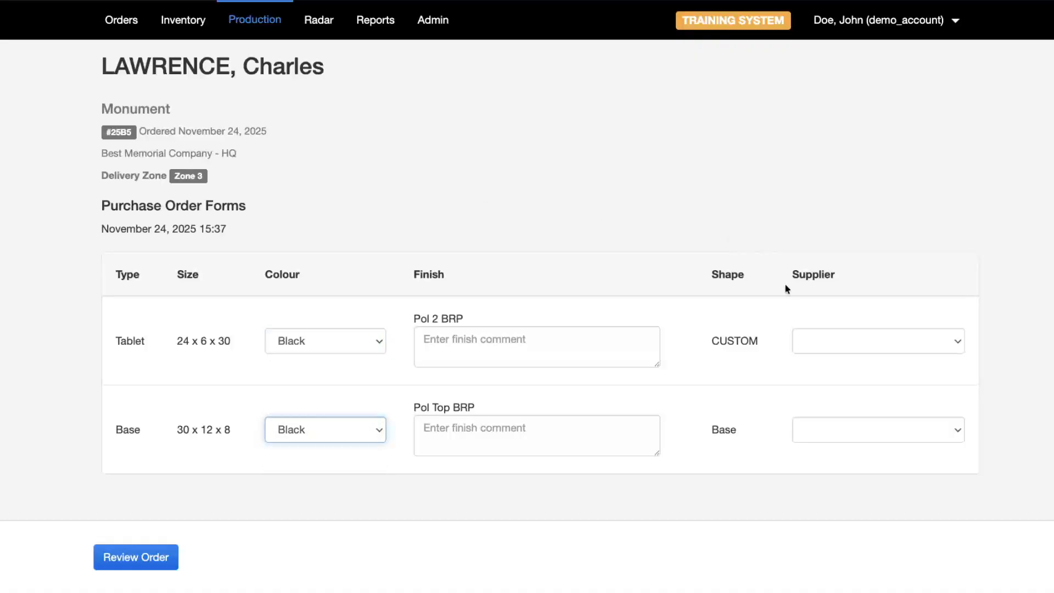
# - Make STOCK the Tablet supplier and XYZ Quarry the Base supplier, then preview the order
pyautogui.click(851, 335)
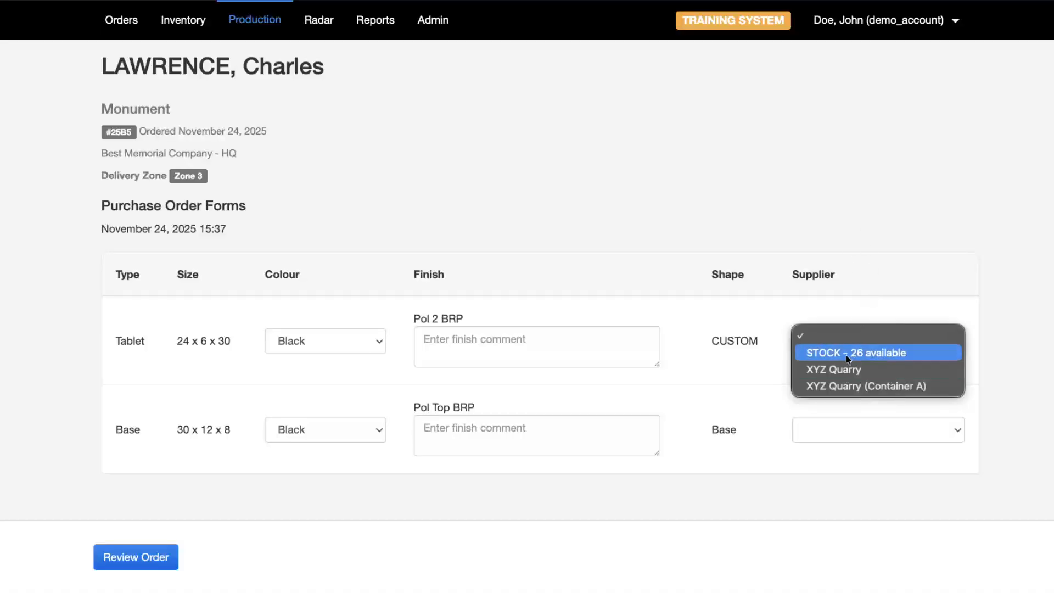
pyautogui.click(859, 354)
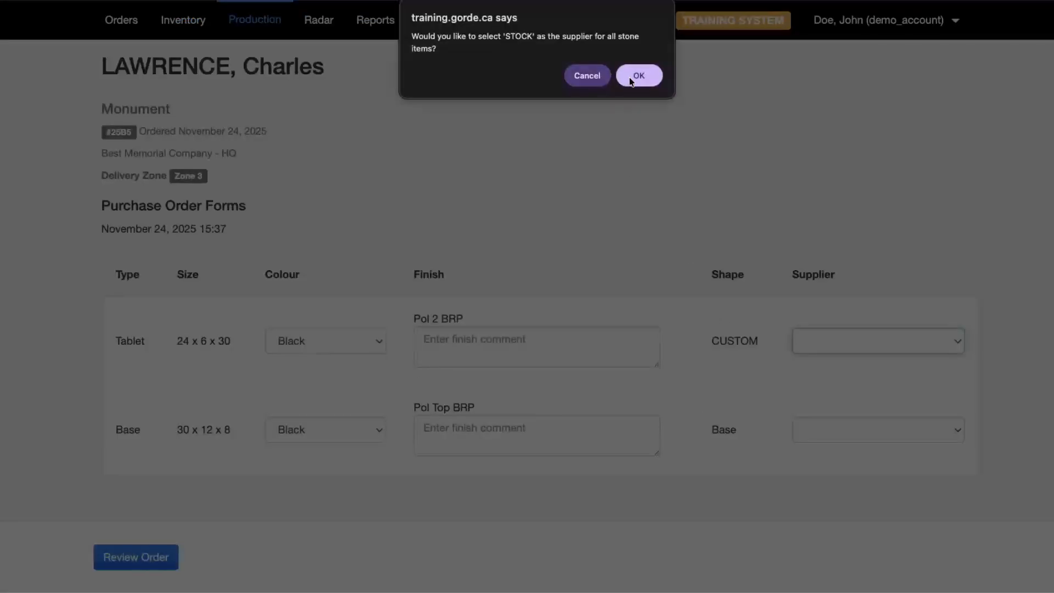
pyautogui.click(631, 78)
pyautogui.click(858, 434)
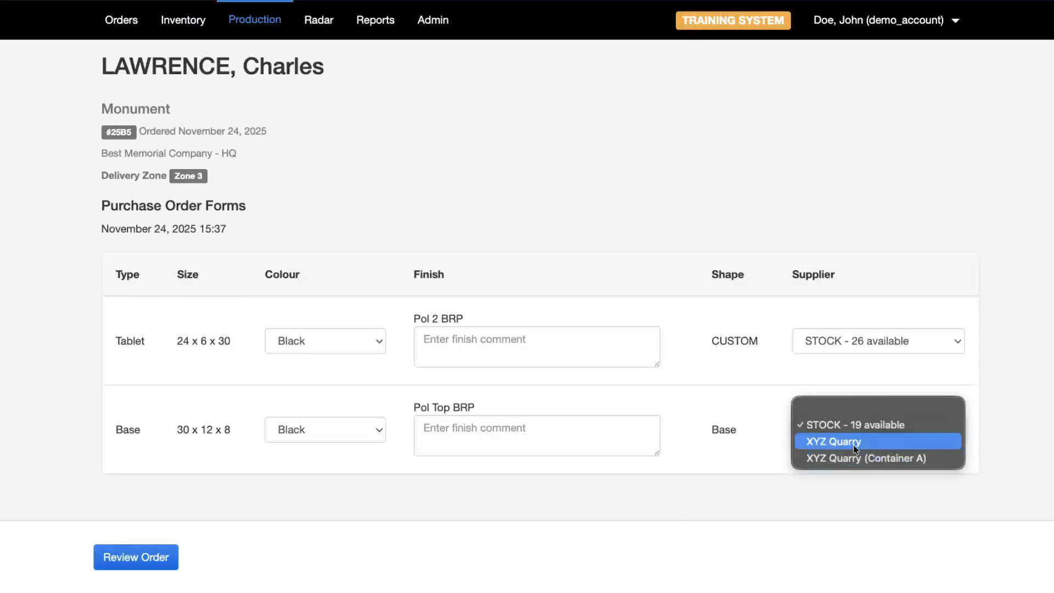
pyautogui.click(850, 442)
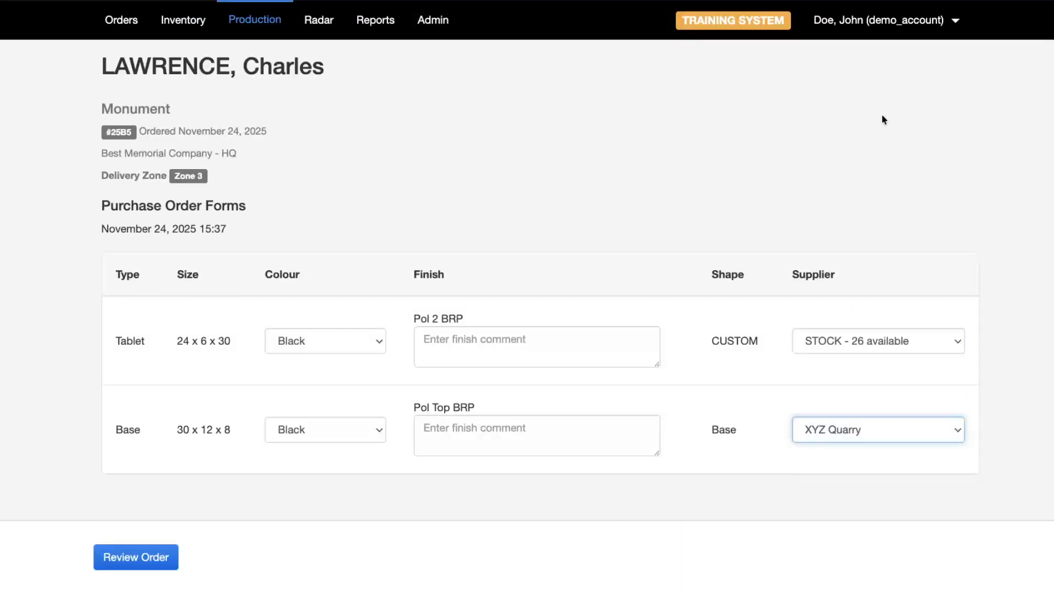
pyautogui.click(125, 565)
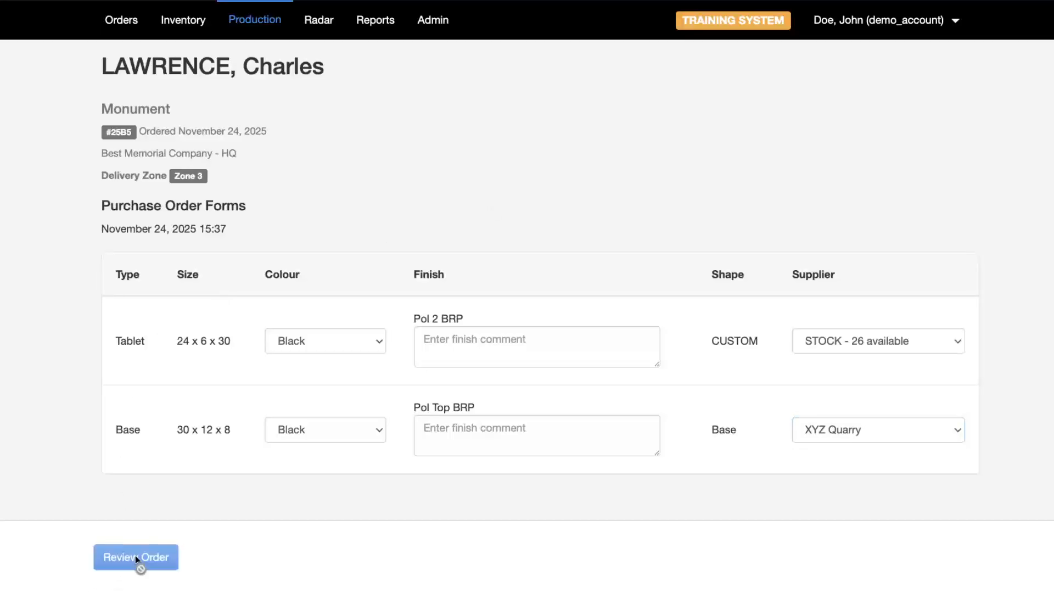
# - Review the purchase order preview and its attachments
pyautogui.scroll(-2, 228, 357)
pyautogui.scroll(-9, 363, 344)
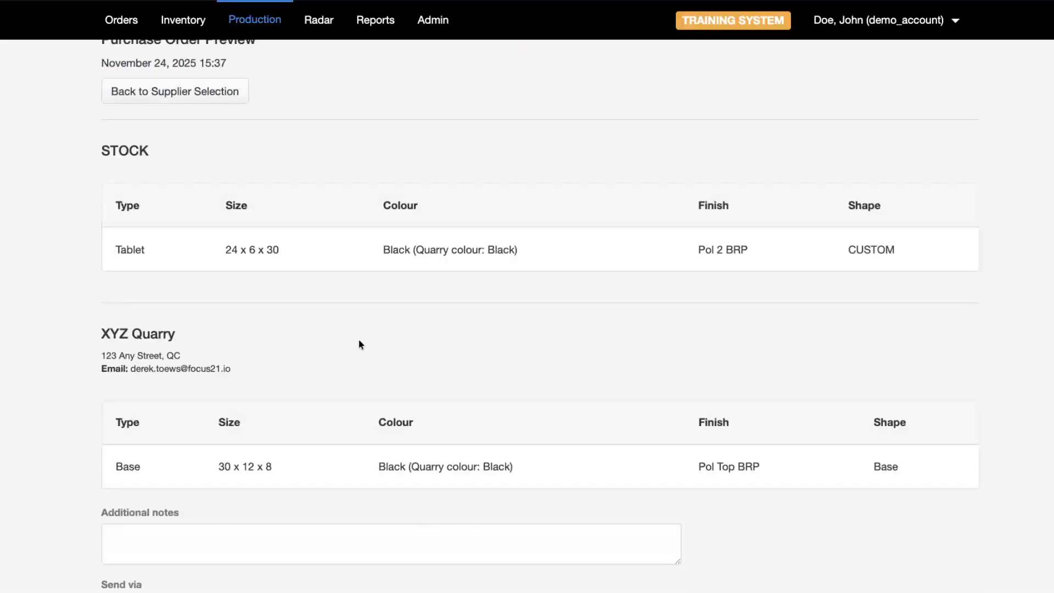
pyautogui.scroll(8, 344, 343)
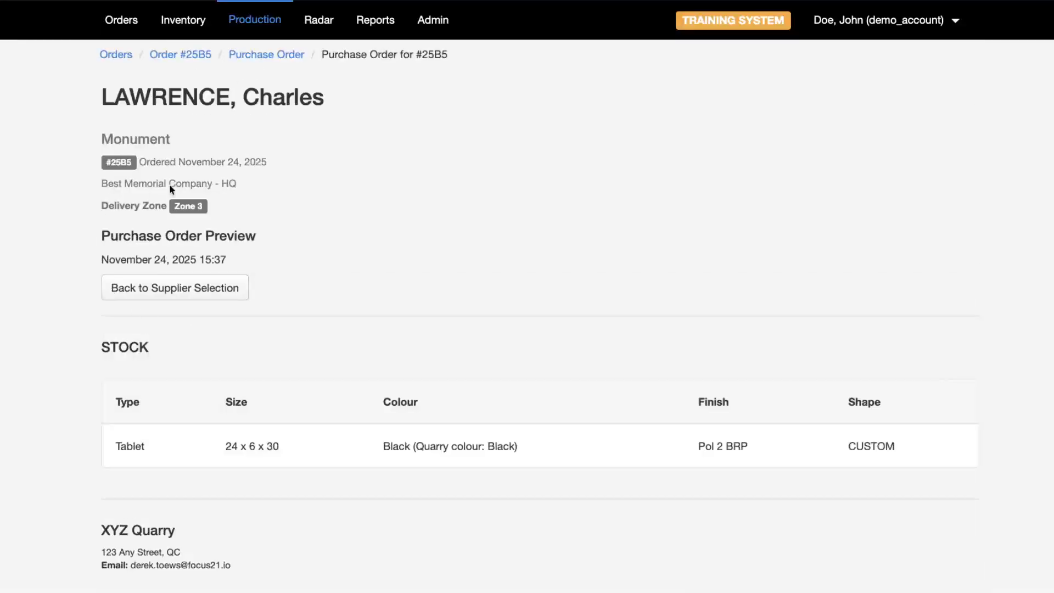
pyautogui.moveTo(115, 353); pyautogui.dragTo(667, 452)
pyautogui.click(667, 452)
pyautogui.scroll(-5, 267, 383)
pyautogui.scroll(-2, 268, 383)
pyautogui.moveTo(104, 170); pyautogui.dragTo(163, 234)
pyautogui.scroll(-2, 295, 241)
pyautogui.click(43, 256)
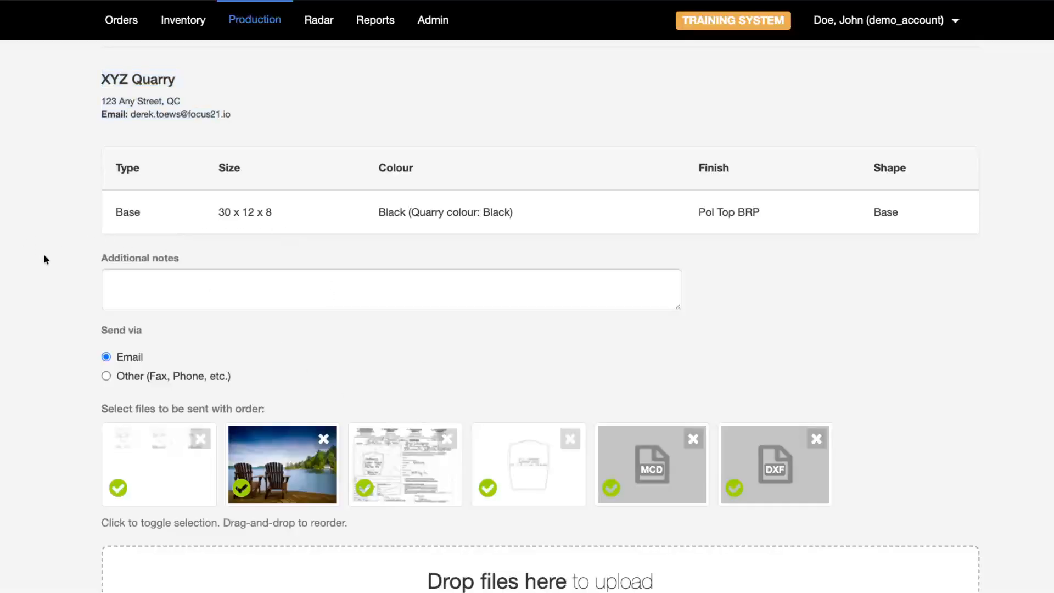
pyautogui.scroll(-2, 97, 289)
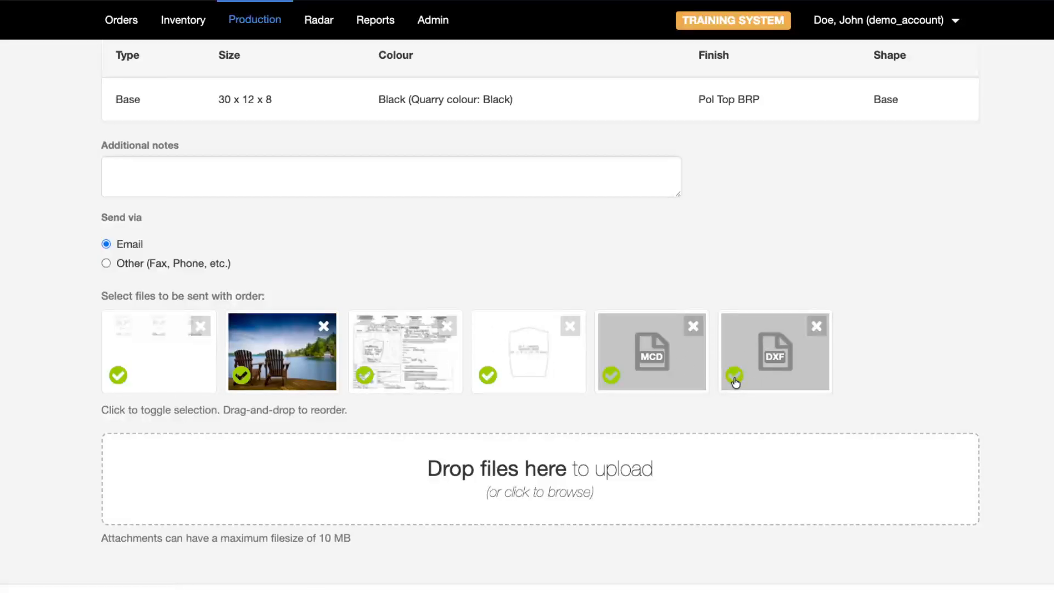
# - Delete the DXF, scanned document, lake photo and first attachments from the purchase order
pyautogui.click(817, 327)
pyautogui.click(637, 63)
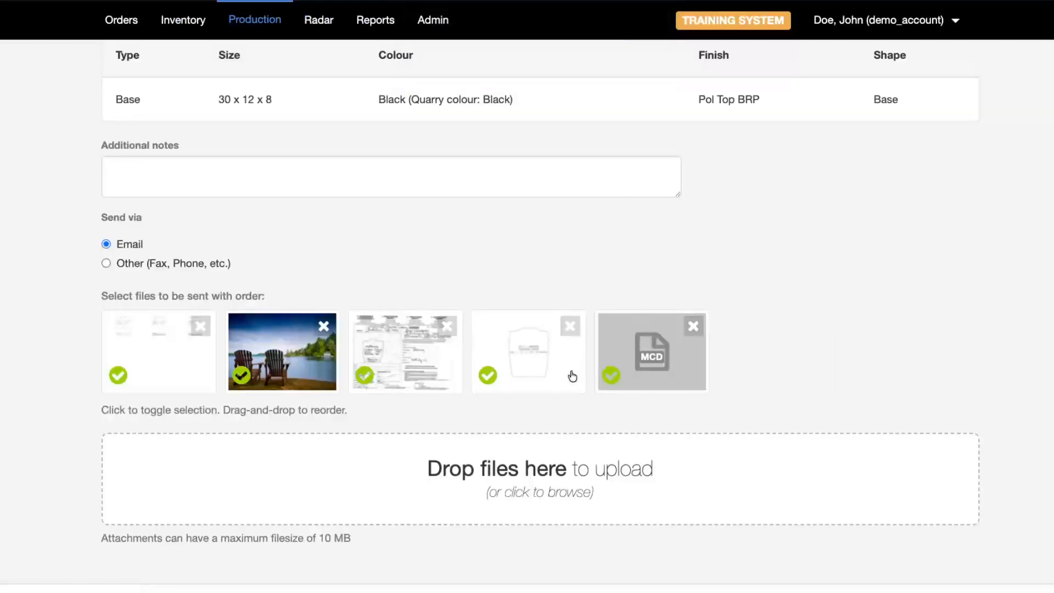
pyautogui.click(444, 327)
pyautogui.click(653, 67)
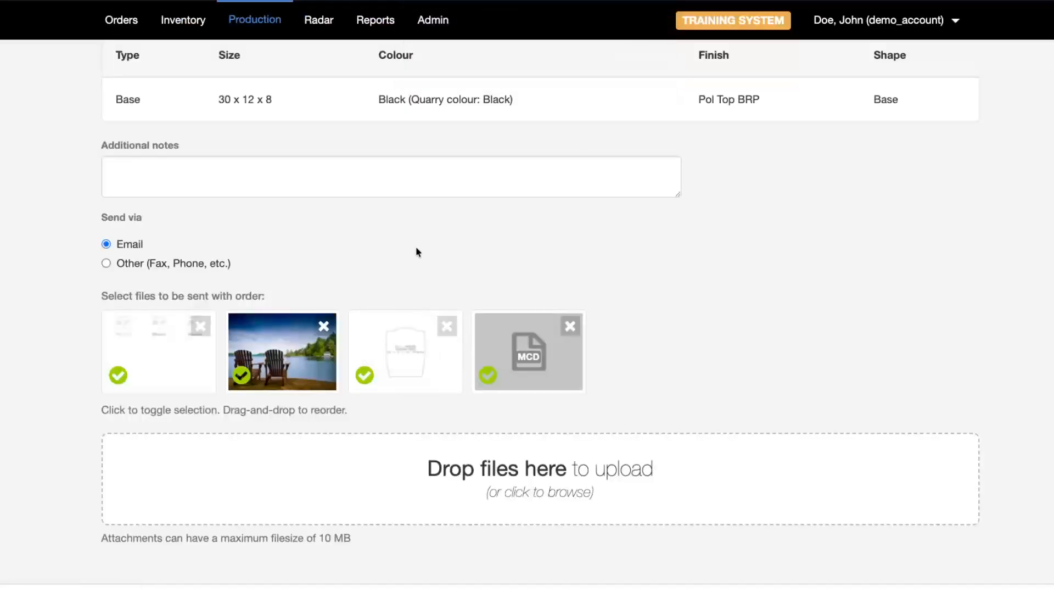
pyautogui.click(323, 326)
pyautogui.click(646, 68)
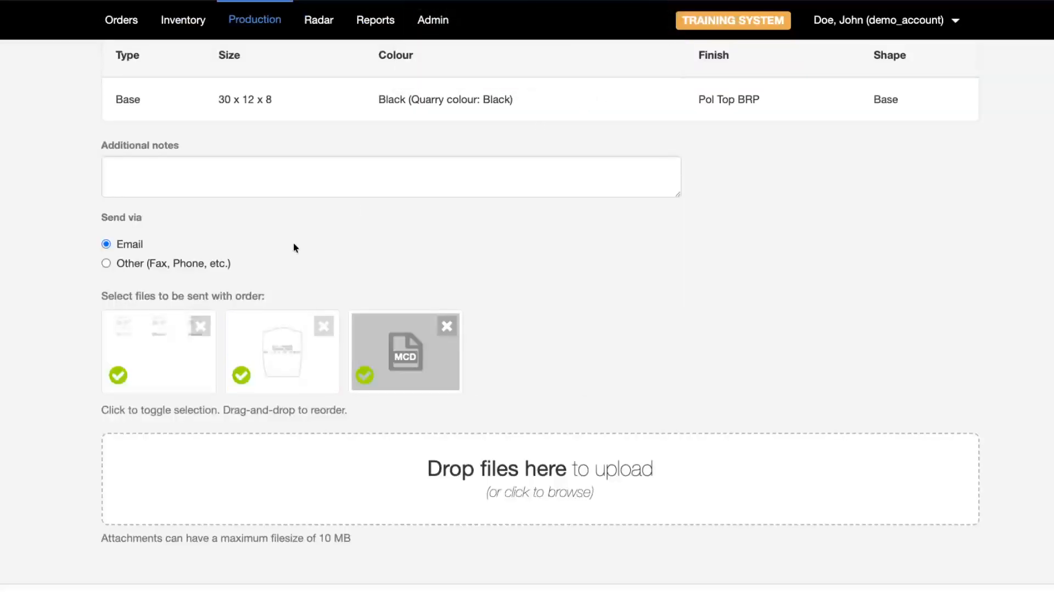
pyautogui.click(199, 326)
pyautogui.click(642, 67)
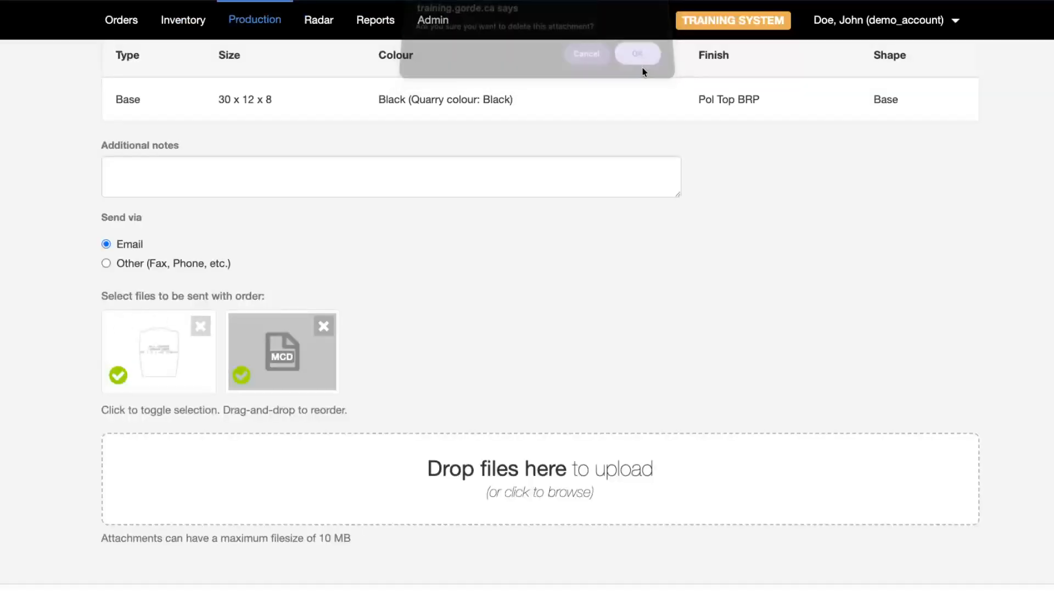
# - Mark the purchase order as Ready
pyautogui.scroll(-2, 579, 268)
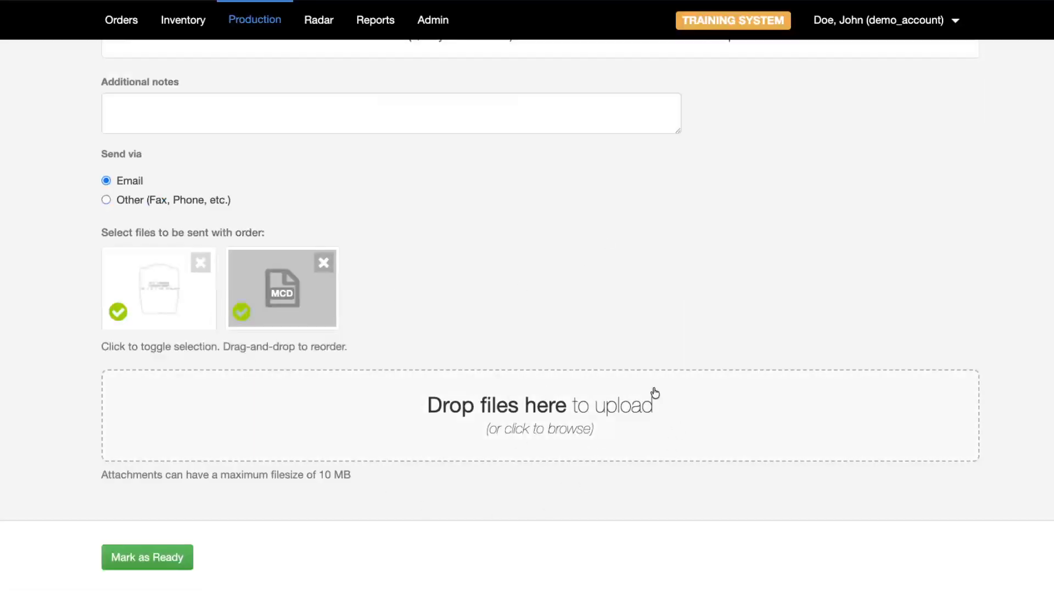
pyautogui.scroll(5, 571, 334)
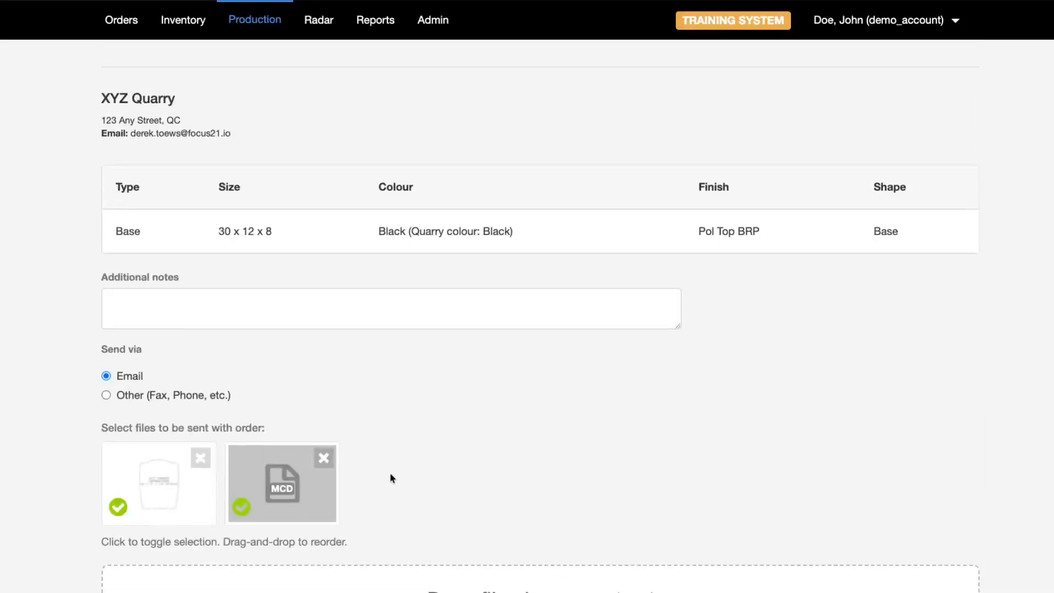
pyautogui.scroll(-5, 388, 472)
pyautogui.click(170, 558)
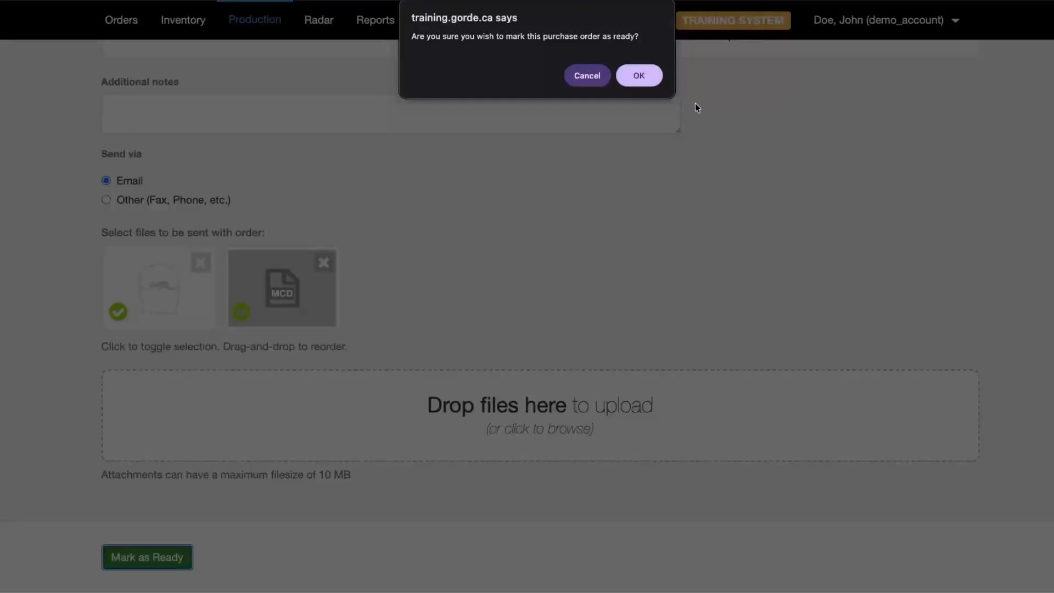
pyautogui.click(637, 77)
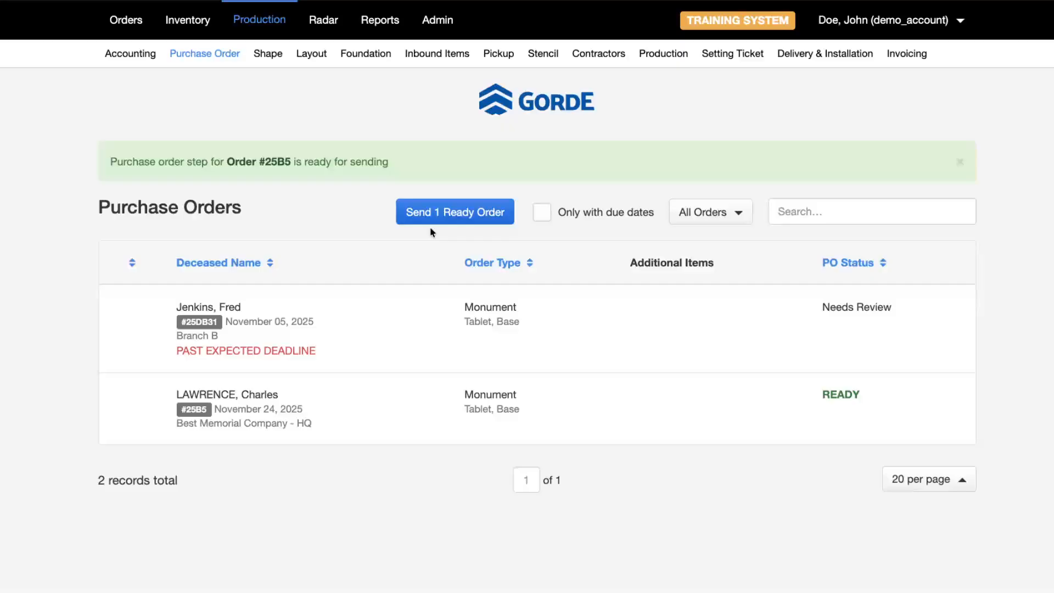
# - Send the one ready purchase order, confirming the email and manual-send steps
pyautogui.click(435, 213)
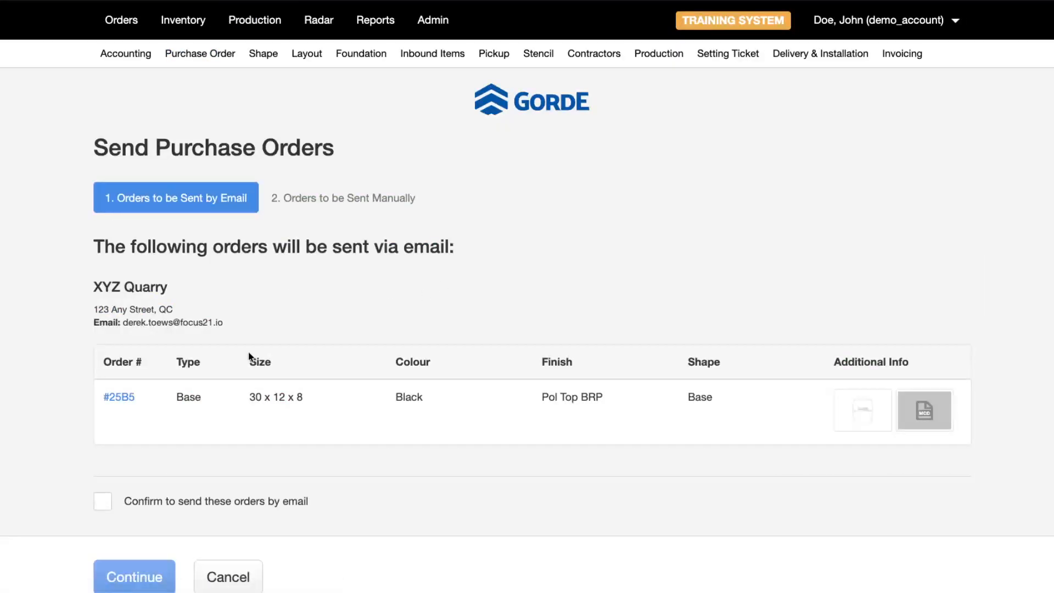
pyautogui.scroll(-1, 209, 406)
pyautogui.click(138, 483)
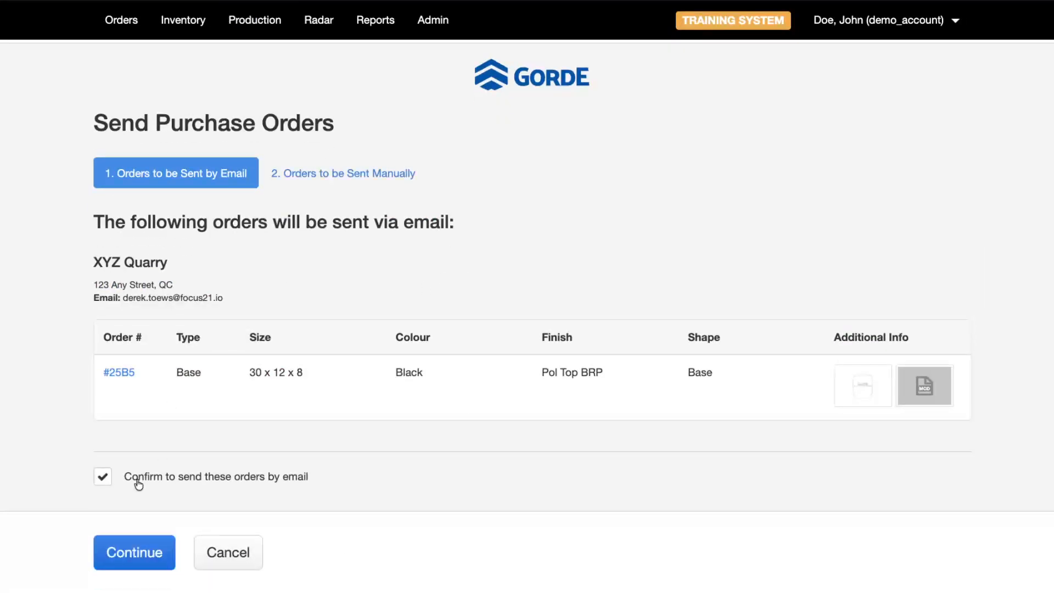
pyautogui.click(140, 544)
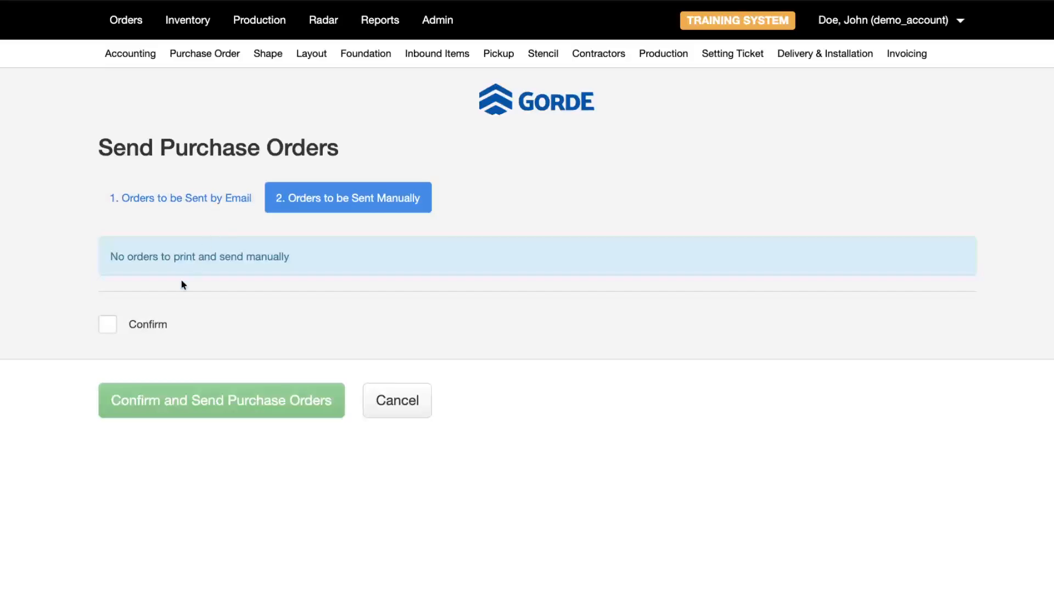
pyautogui.click(145, 325)
pyautogui.click(146, 401)
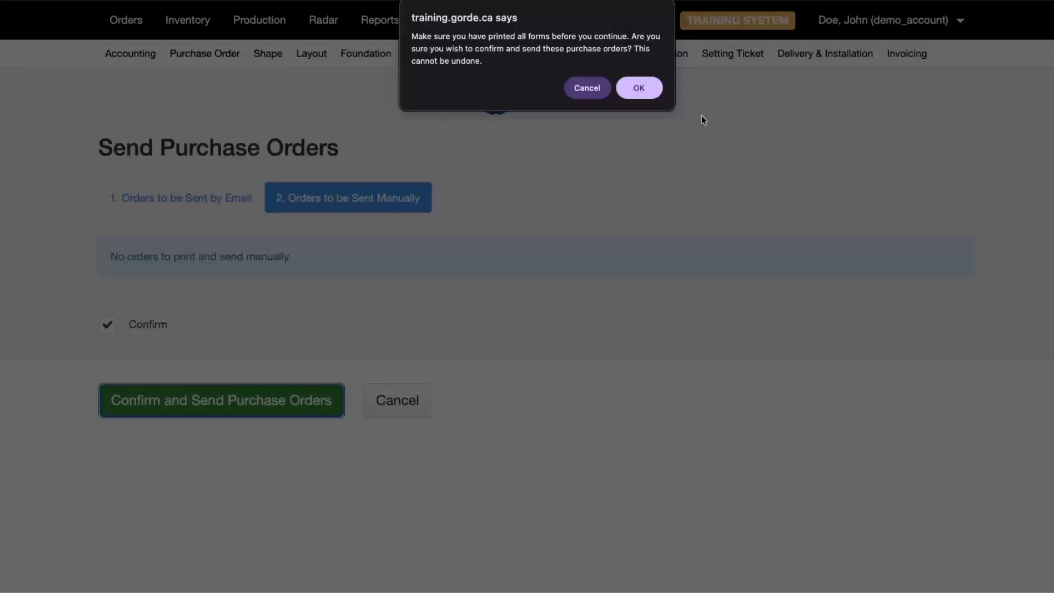
pyautogui.click(639, 88)
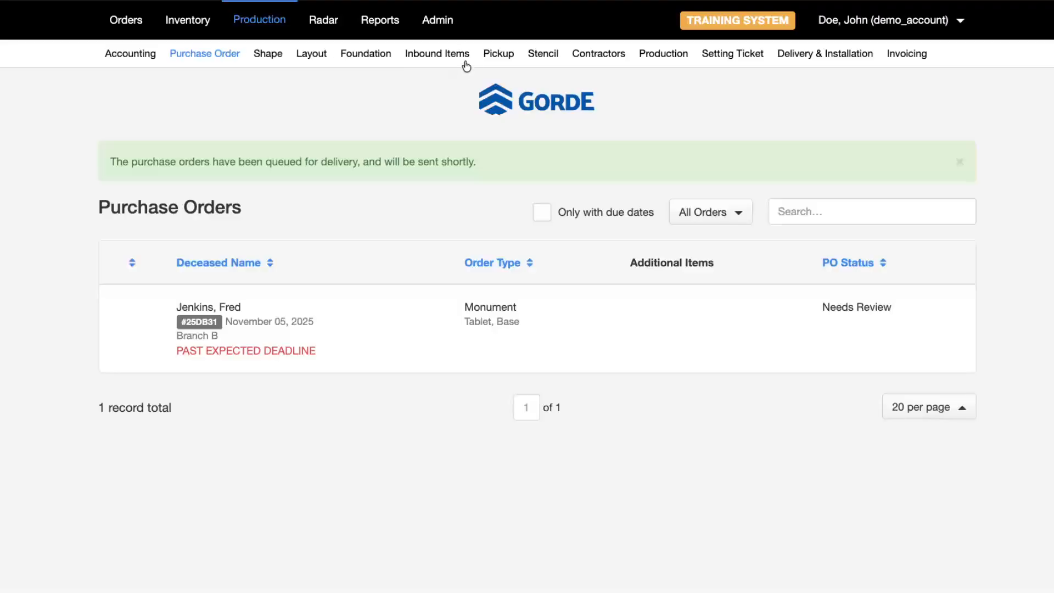
# - Search the Inbound Items list for 'law'
pyautogui.click(443, 54)
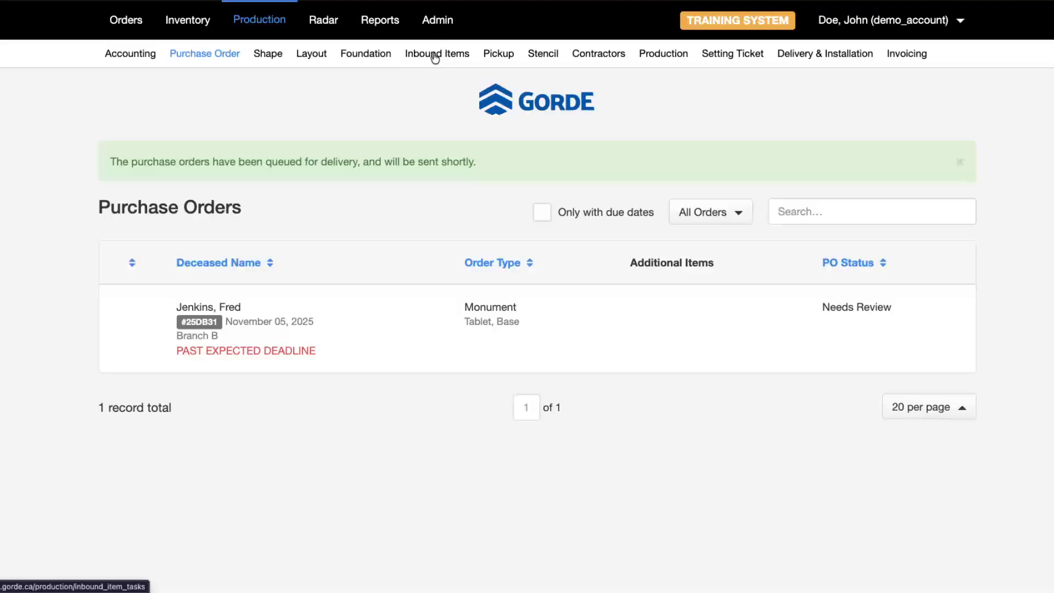
pyautogui.click(788, 146)
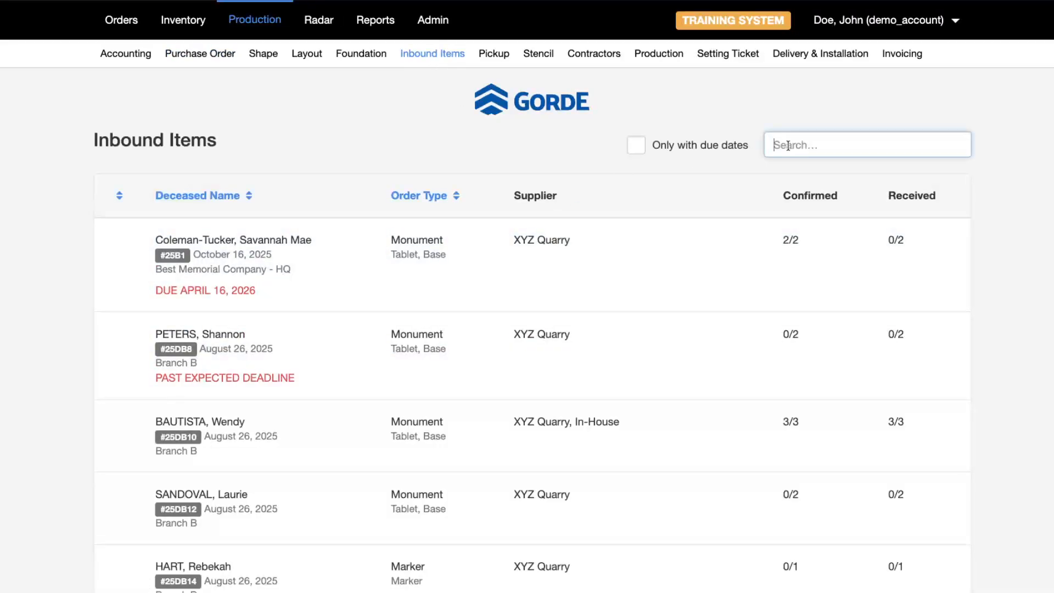
pyautogui.write('law')
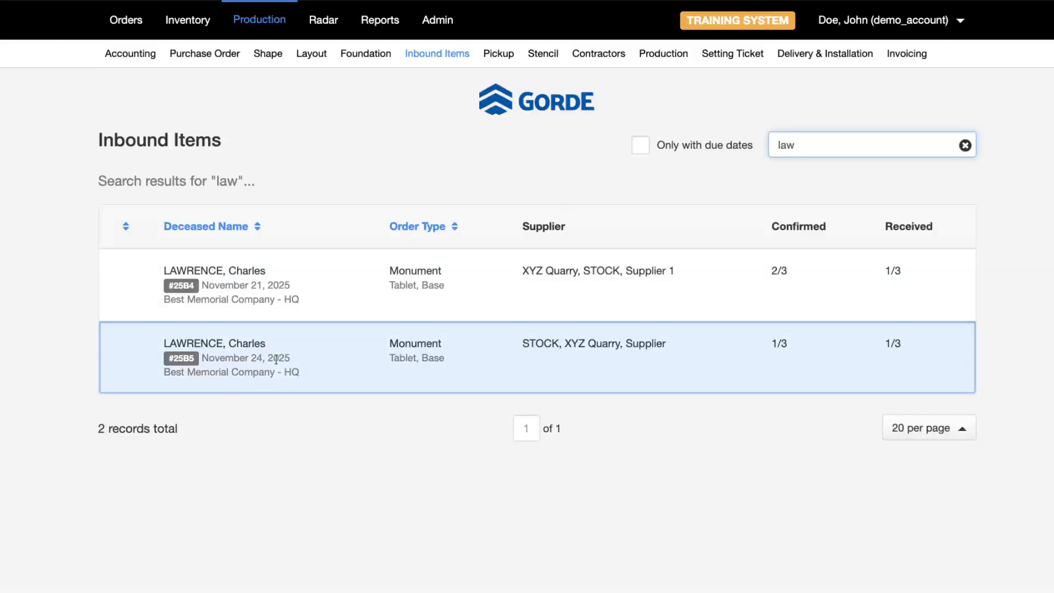
# - Review the order's STOCK, XYZ Quarry and Miscellaneous Extras inbound tables, then go to Production
pyautogui.click(792, 347)
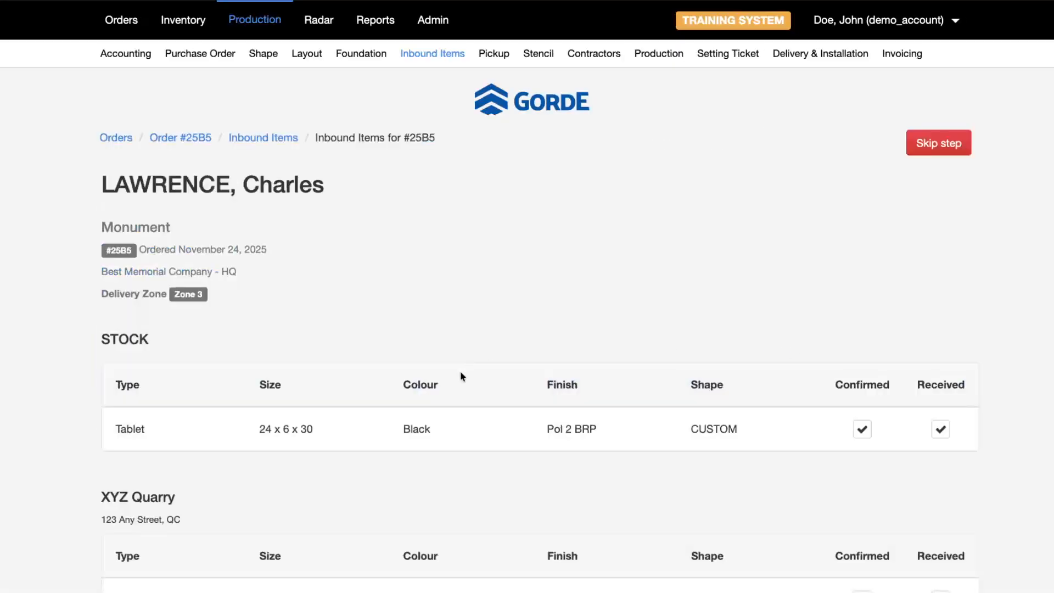
pyautogui.scroll(-3, 460, 370)
pyautogui.doubleClick(140, 173)
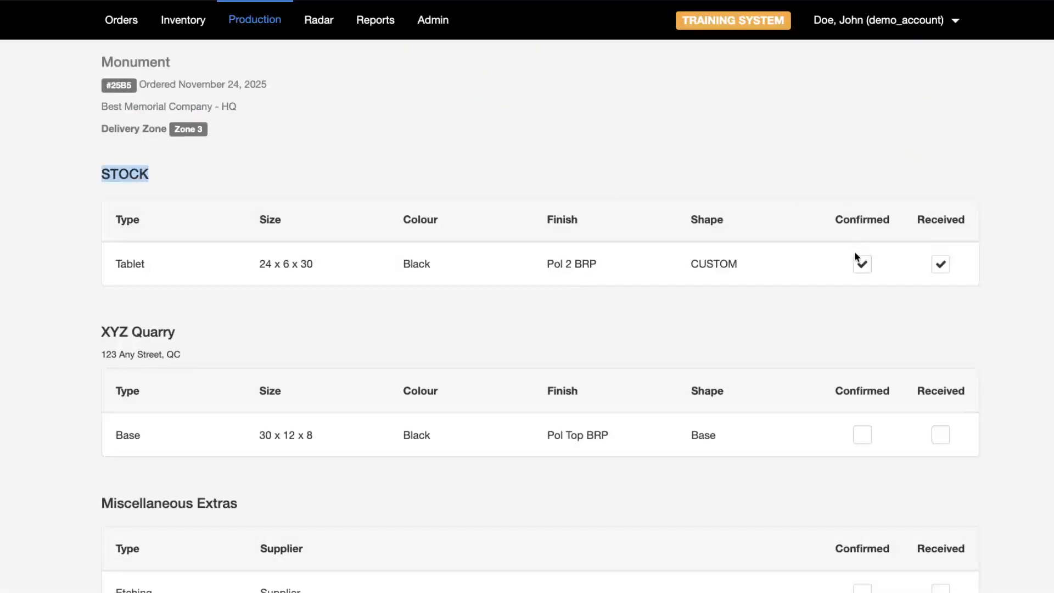
pyautogui.scroll(-3, 506, 332)
pyautogui.tripleClick(115, 149)
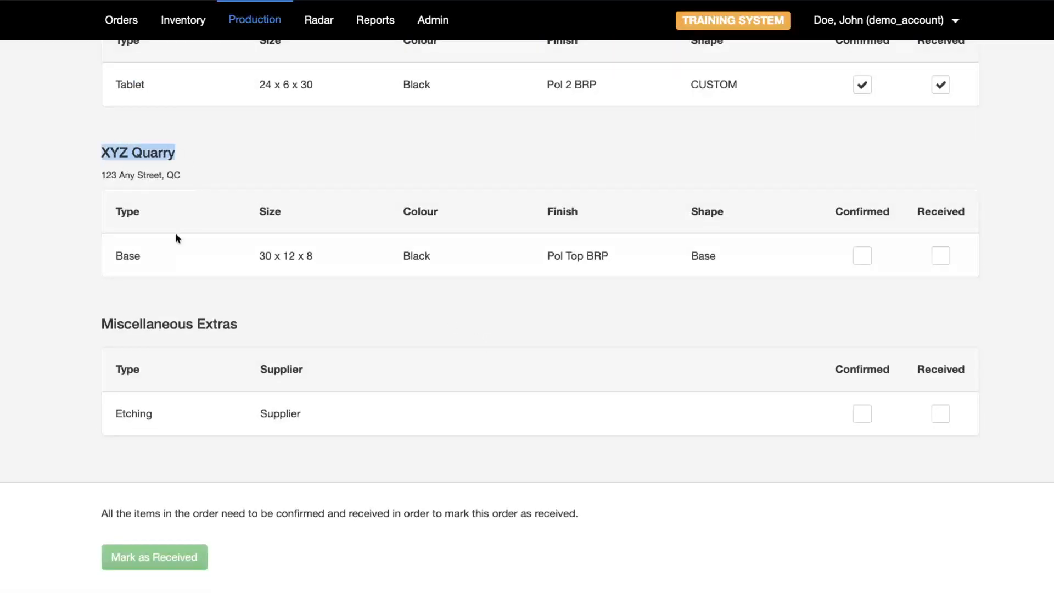
pyautogui.doubleClick(125, 326)
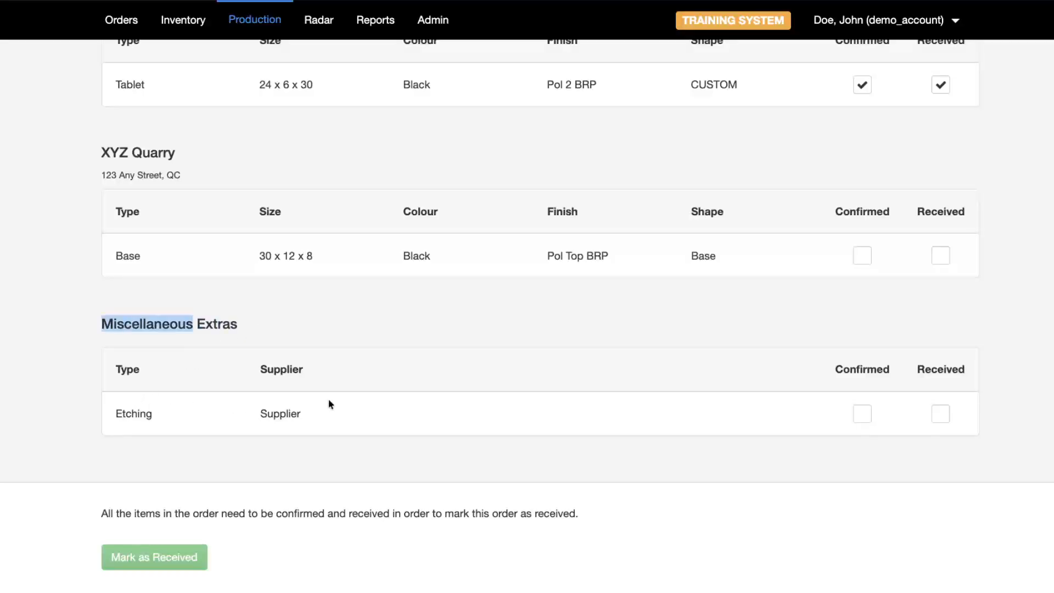
pyautogui.click(26, 242)
pyautogui.scroll(5, 33, 241)
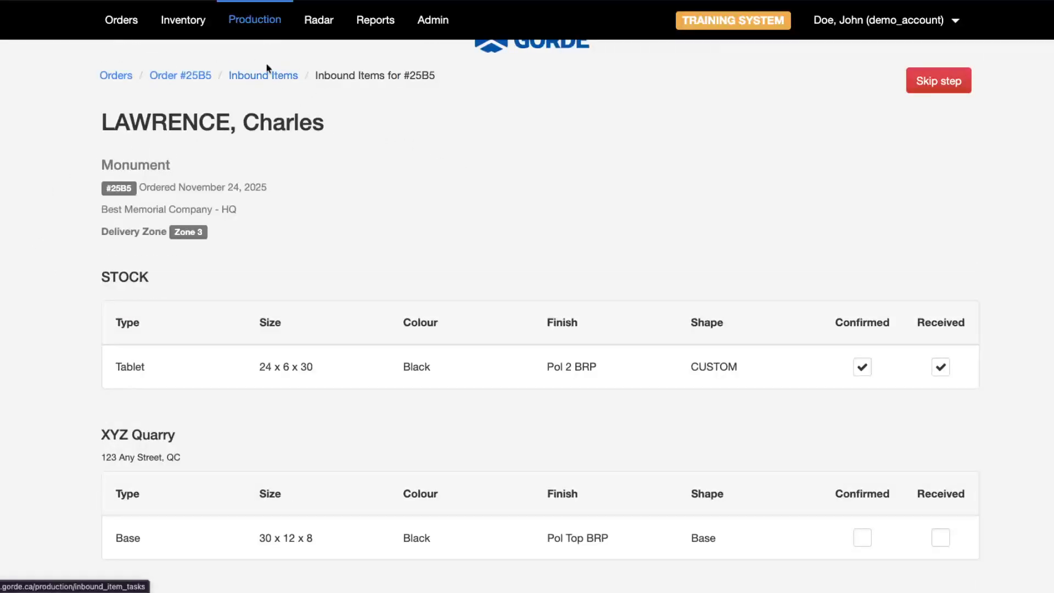
pyautogui.click(250, 20)
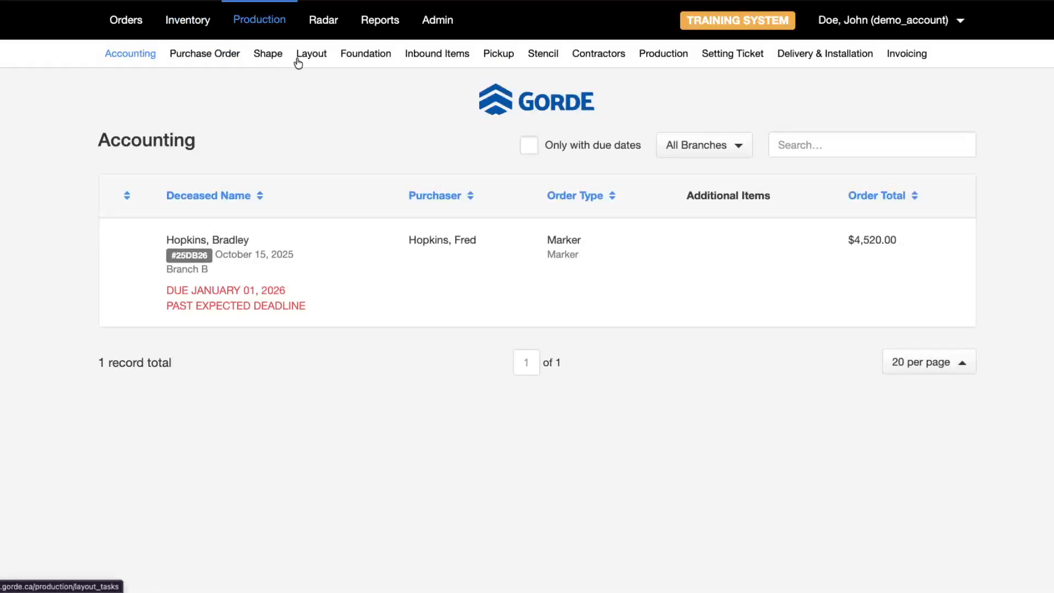
# - In the Foundation orders list, filter by Processed status, then switch back to all statuses
pyautogui.click(360, 60)
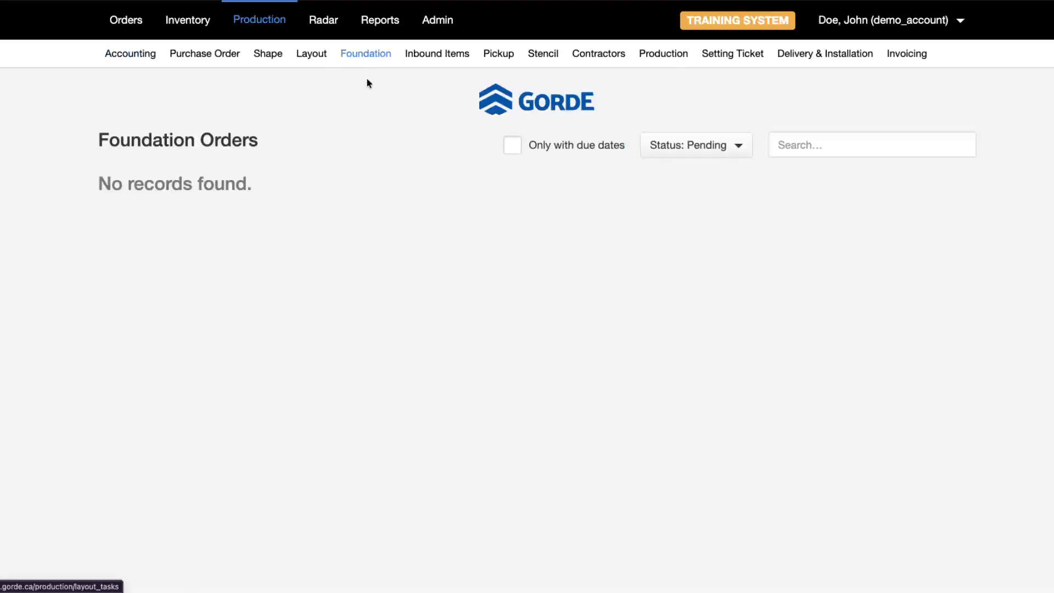
pyautogui.click(696, 149)
pyautogui.click(703, 220)
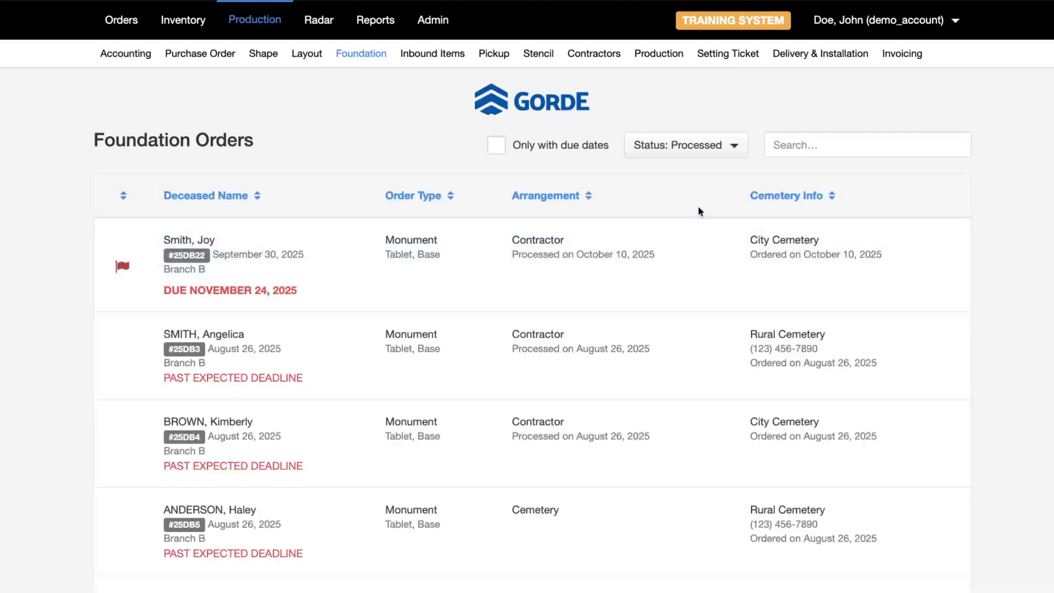
pyautogui.scroll(-1, 696, 144)
pyautogui.click(686, 149)
pyautogui.click(646, 171)
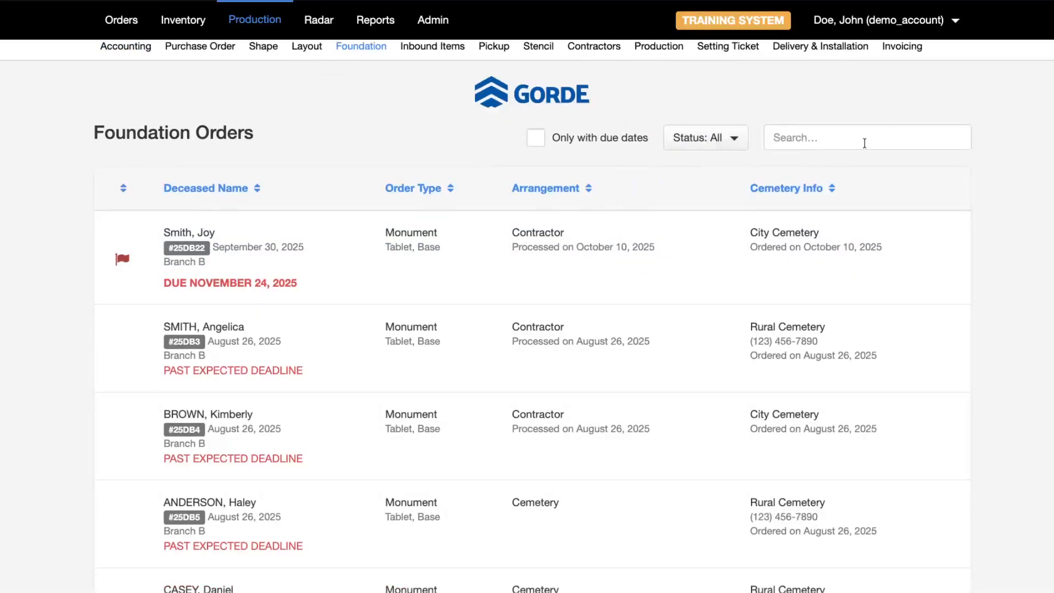
pyautogui.scroll(1, 864, 141)
# - Search foundation orders by the customer's surname and open the November 24 order's foundation task
pyautogui.click(864, 144)
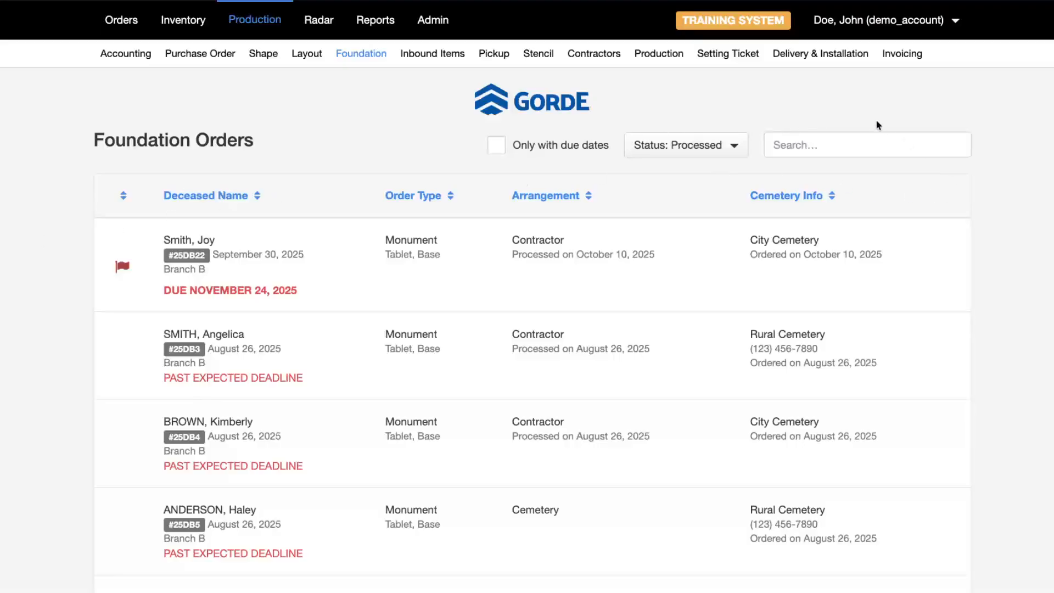
pyautogui.click(856, 142)
pyautogui.write('lawre')
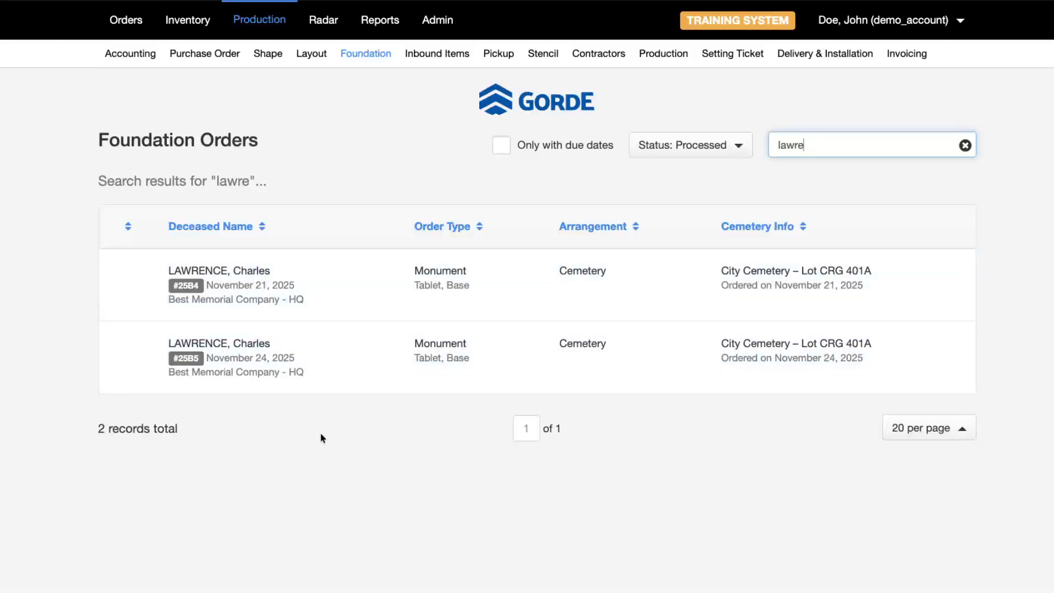
pyautogui.click(321, 433)
pyautogui.click(360, 348)
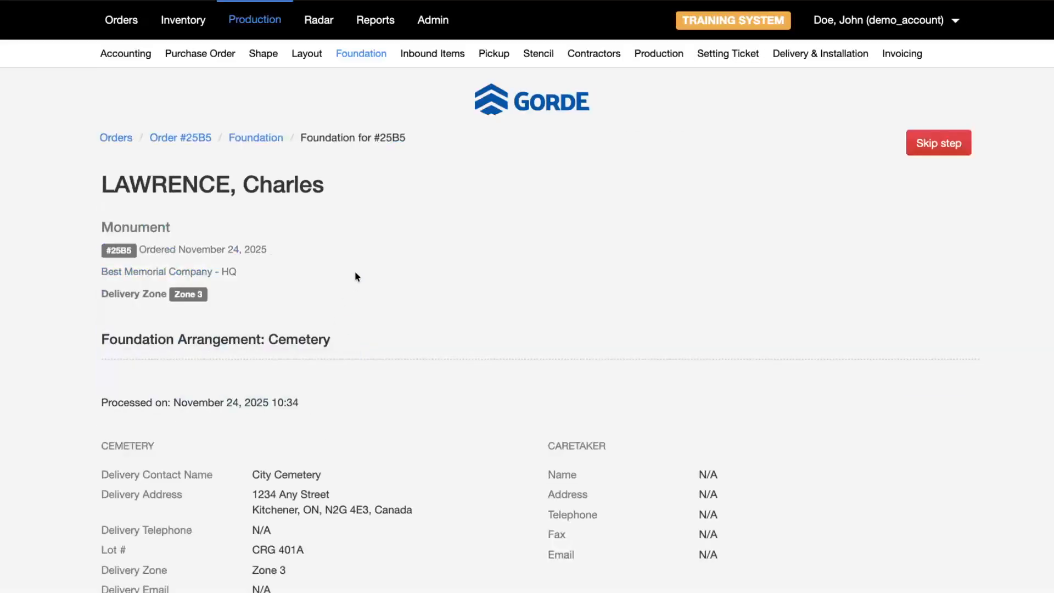
# - Mark the Cemetery foundation task as completed, confirm it, and open the confirmed order
pyautogui.scroll(-2, 213, 230)
pyautogui.moveTo(142, 218); pyautogui.dragTo(294, 222)
pyautogui.tripleClick(167, 221)
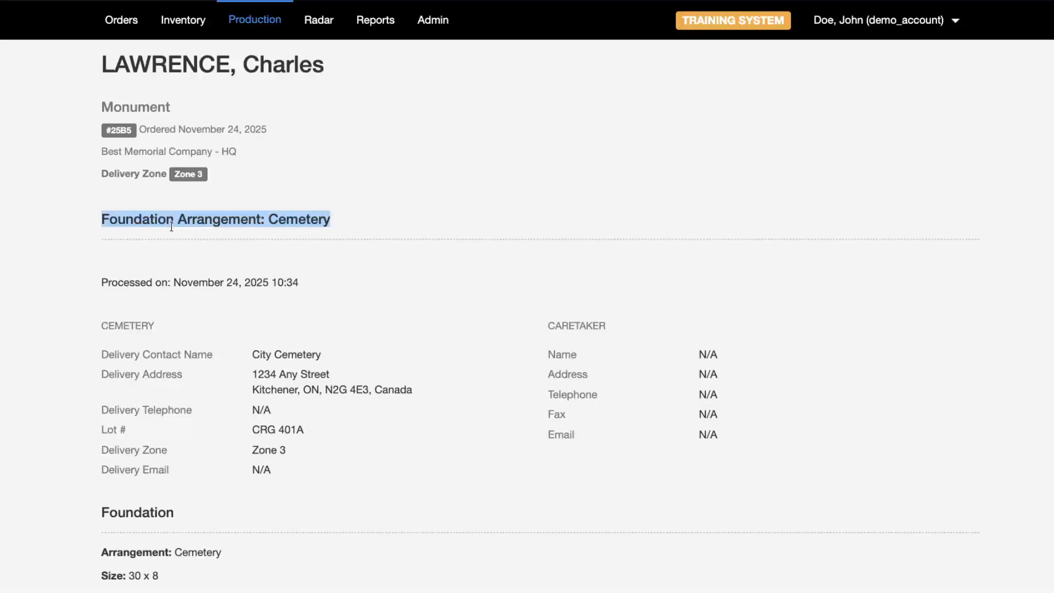
pyautogui.scroll(-2, 329, 197)
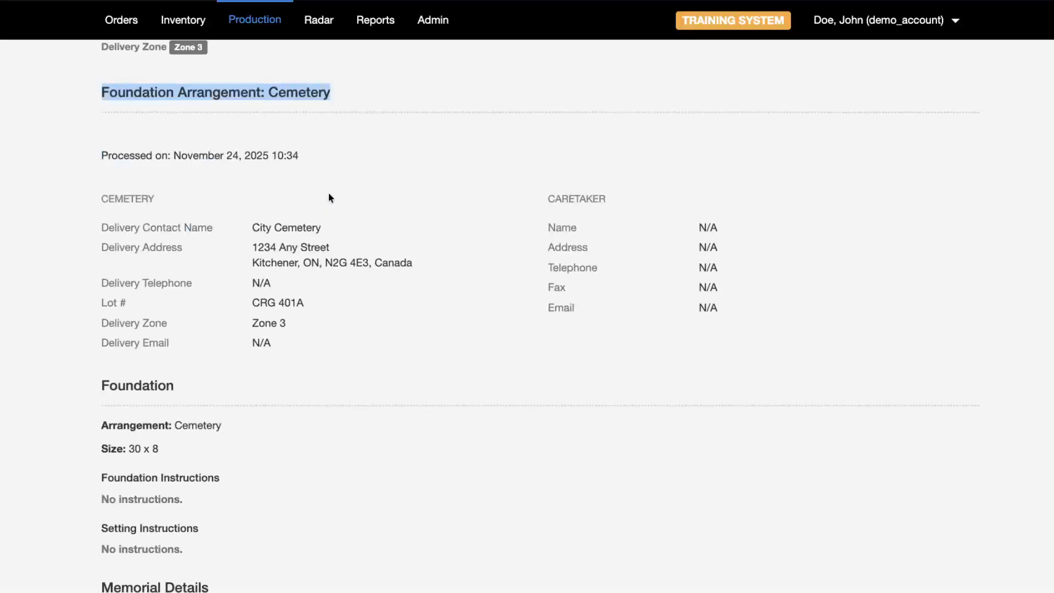
pyautogui.scroll(-5, 173, 430)
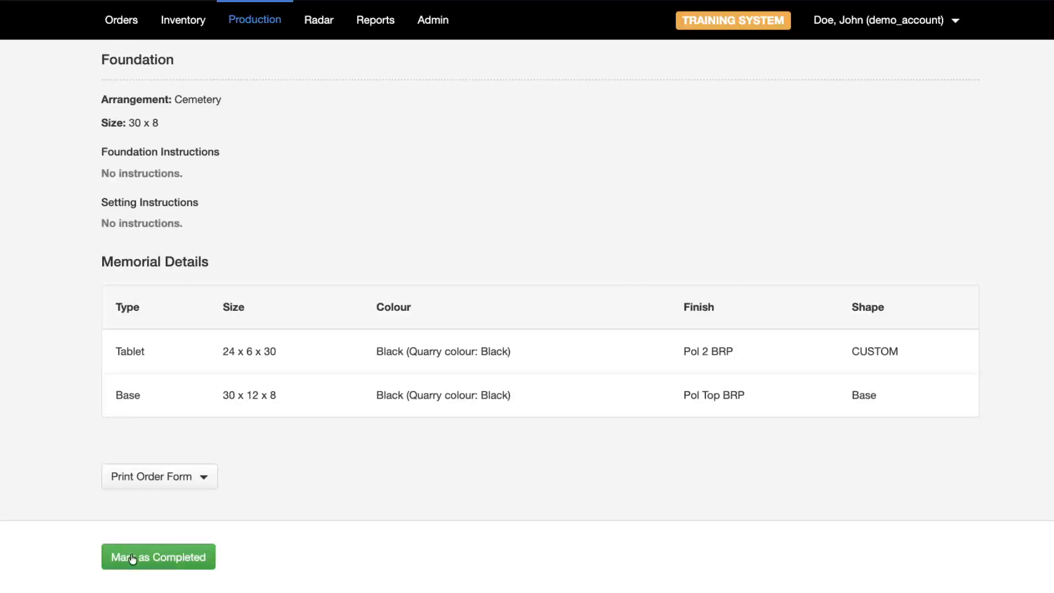
pyautogui.click(170, 568)
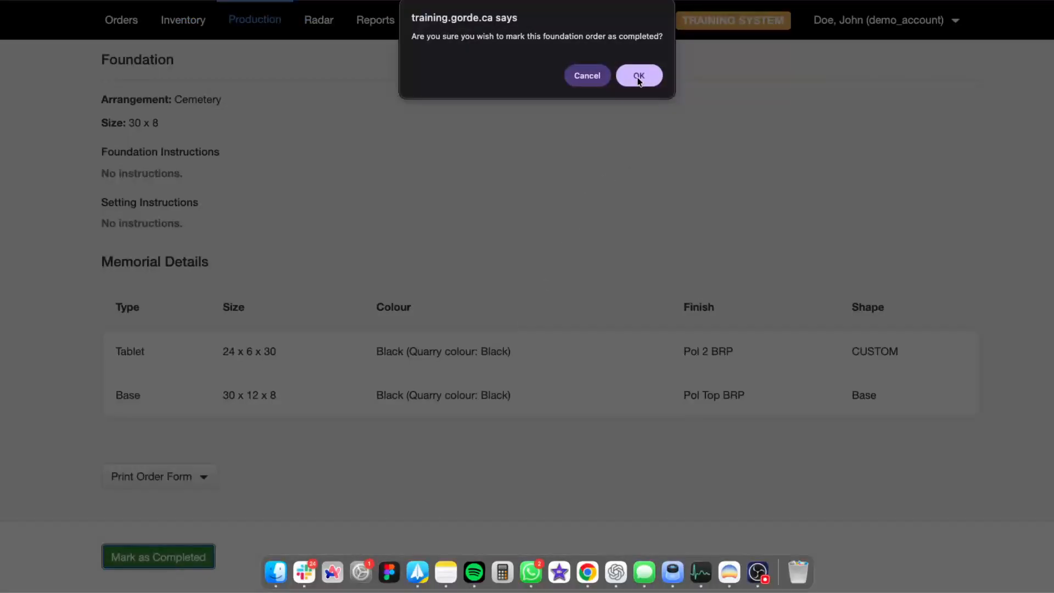
pyautogui.click(639, 75)
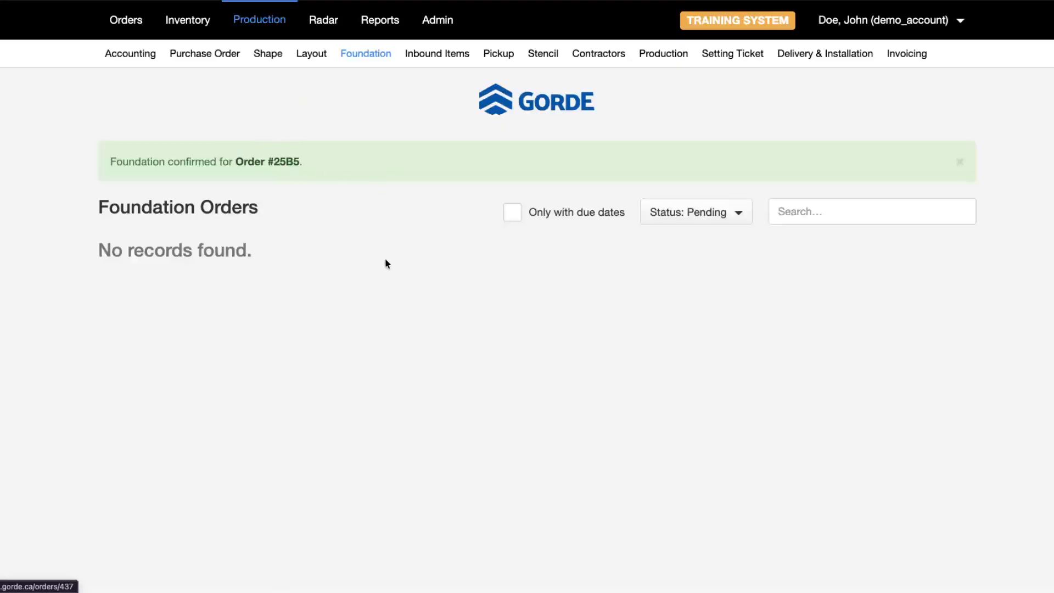
pyautogui.click(276, 160)
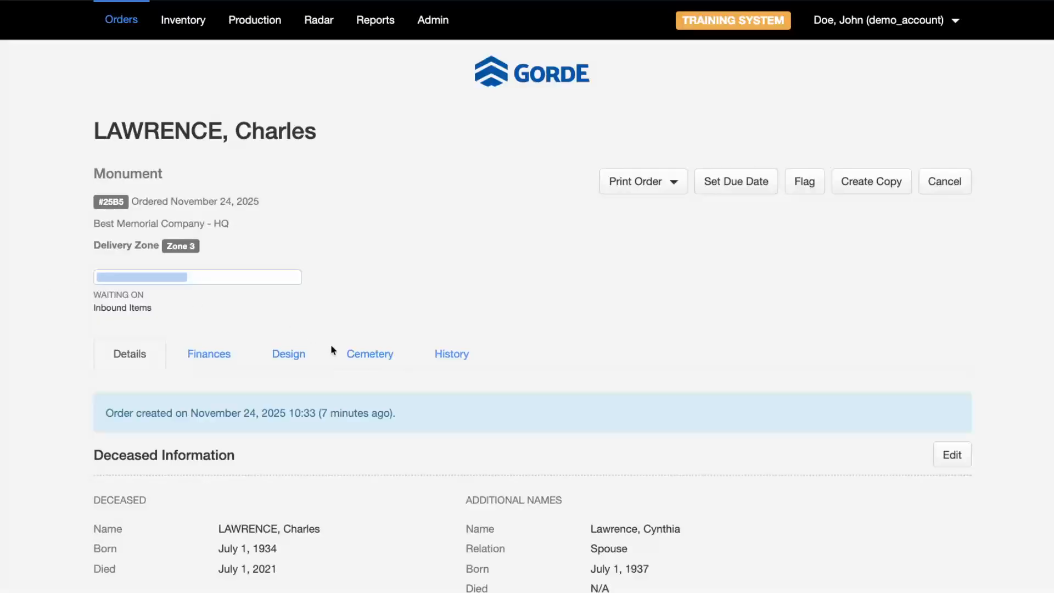
# - Show the order's History timeline and scroll down to its latest entries
pyautogui.click(442, 354)
pyautogui.scroll(-4, 255, 304)
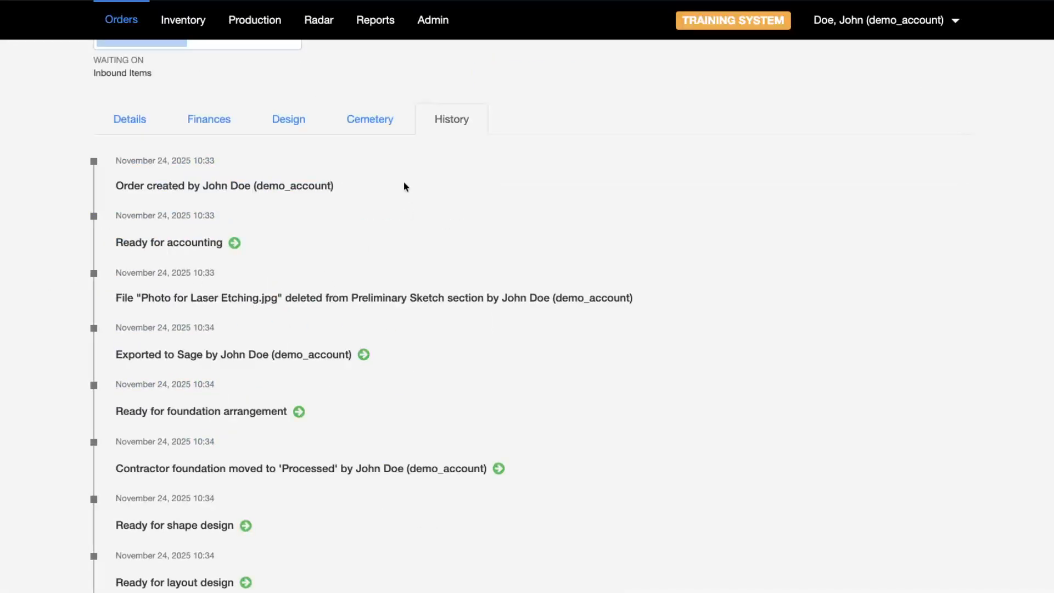
pyautogui.scroll(4, 208, 197)
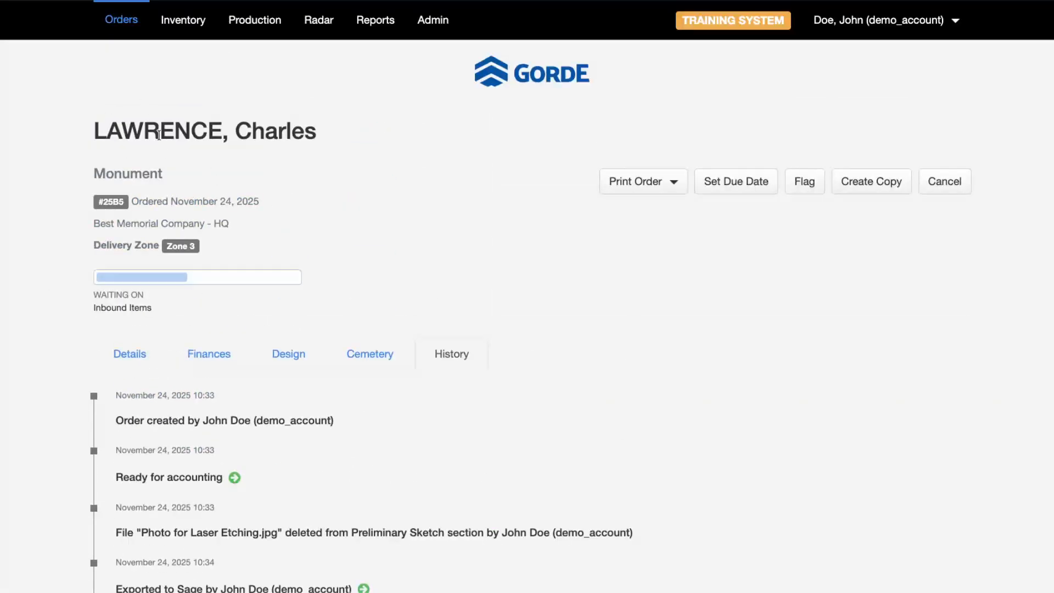
pyautogui.scroll(-1, 321, 243)
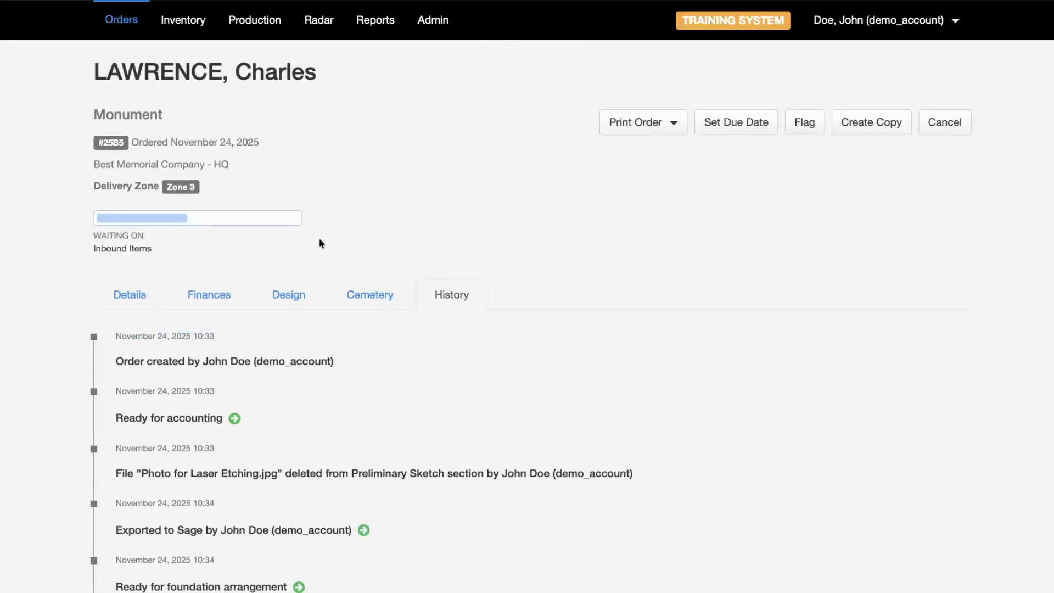
pyautogui.scroll(-2, 319, 236)
pyautogui.scroll(-1, 258, 258)
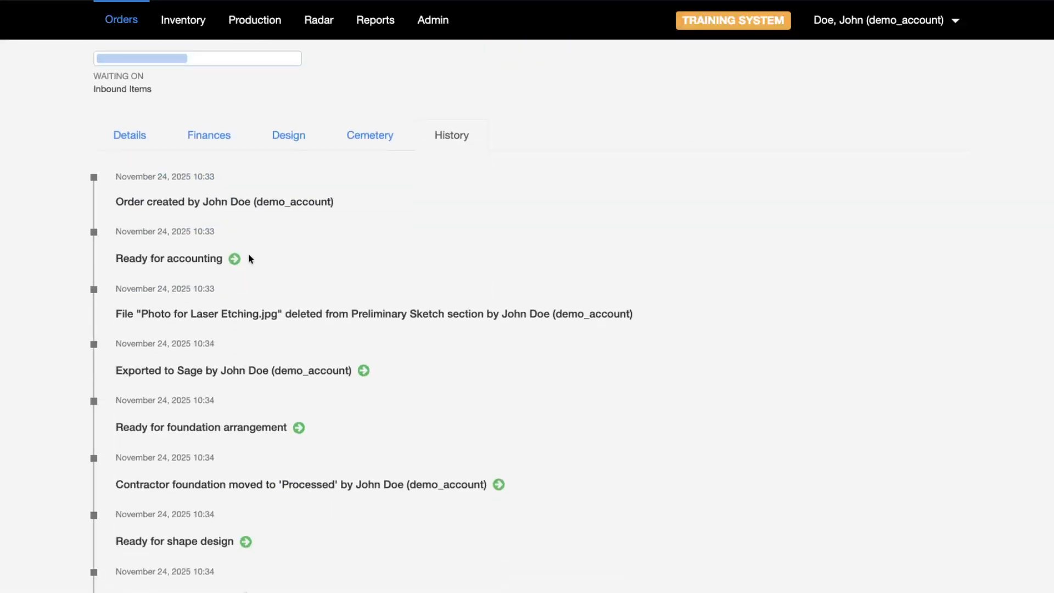
pyautogui.scroll(-2, 212, 244)
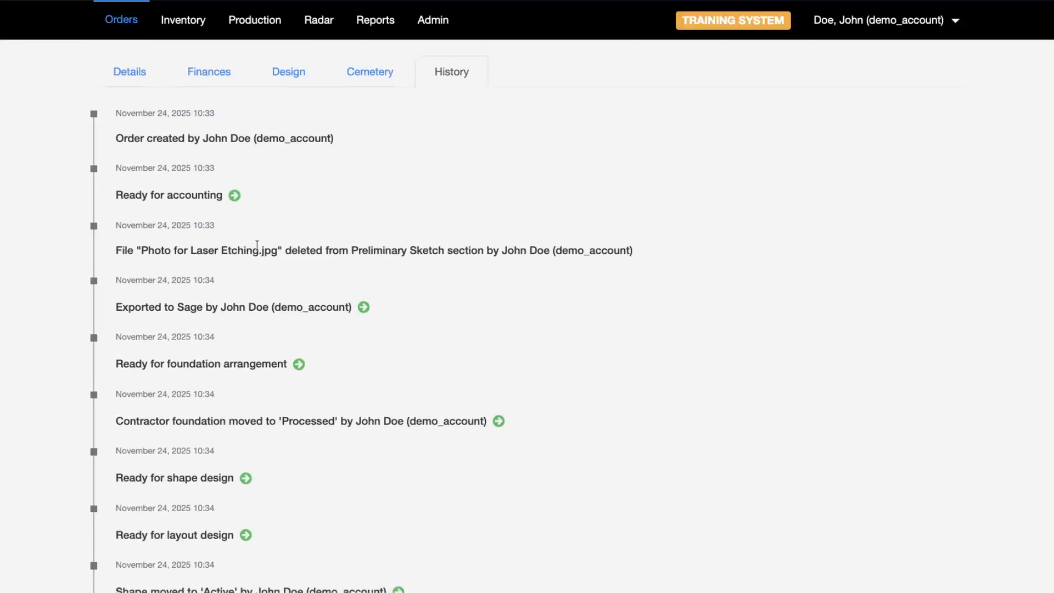
pyautogui.scroll(-1, 264, 243)
pyautogui.scroll(-2, 283, 236)
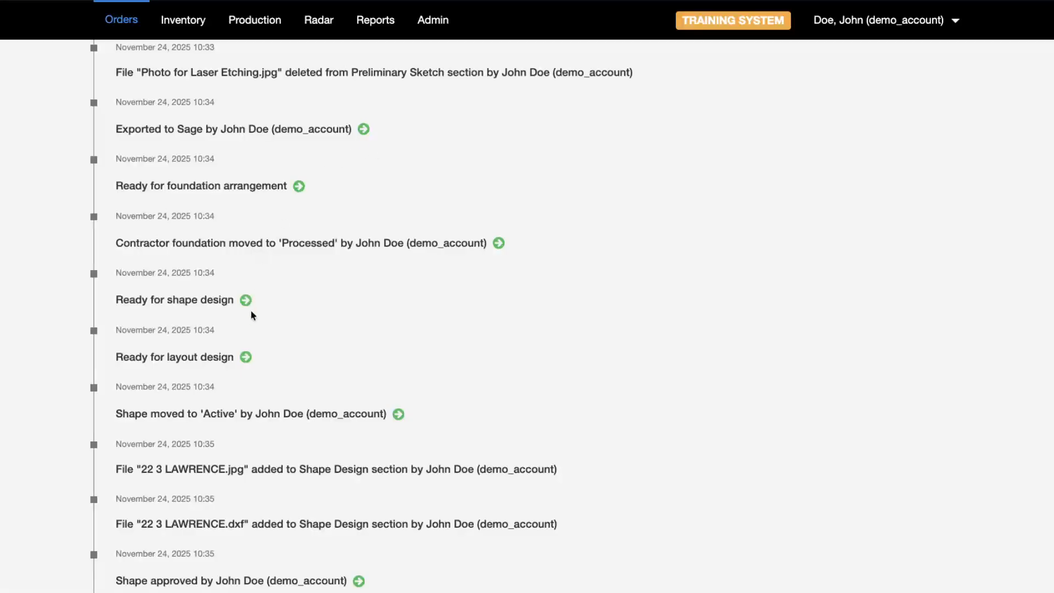
pyautogui.scroll(-1, 263, 330)
pyautogui.scroll(-2, 274, 340)
pyautogui.scroll(-3, 422, 349)
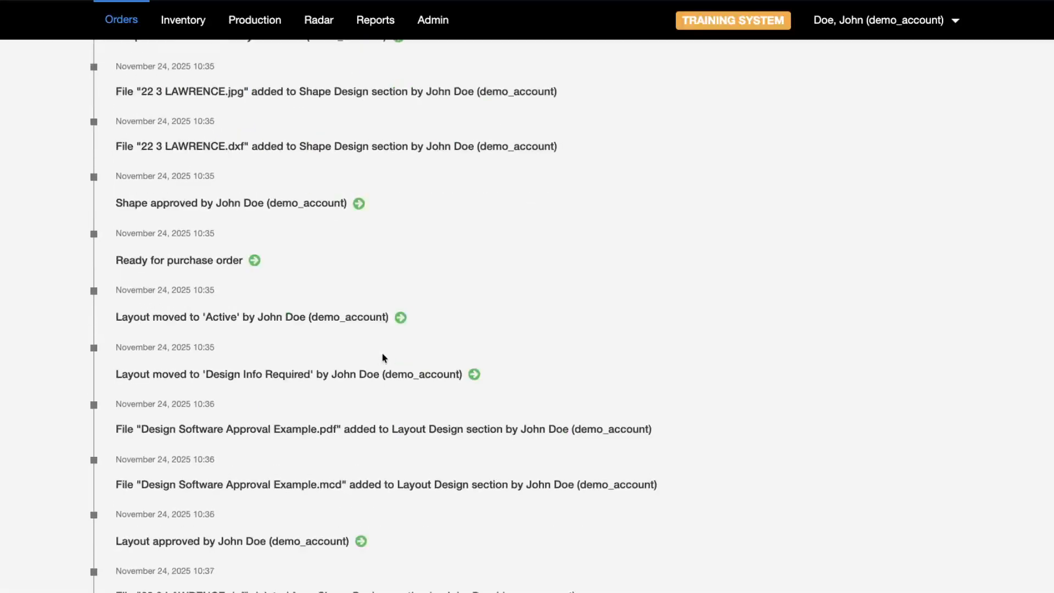
pyautogui.scroll(-2, 367, 319)
pyautogui.scroll(-3, 369, 301)
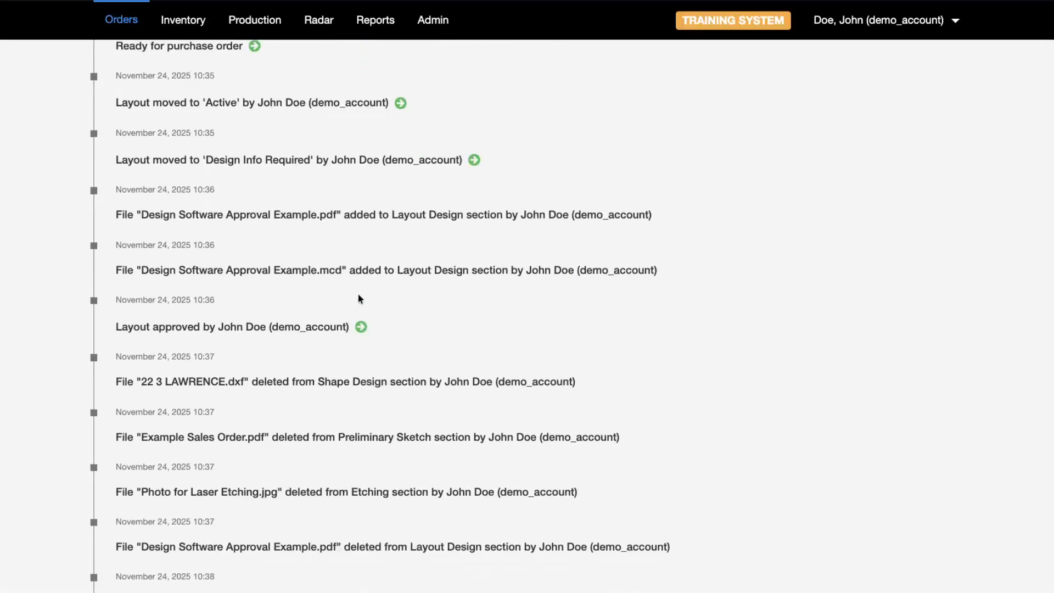
pyautogui.scroll(-2, 330, 241)
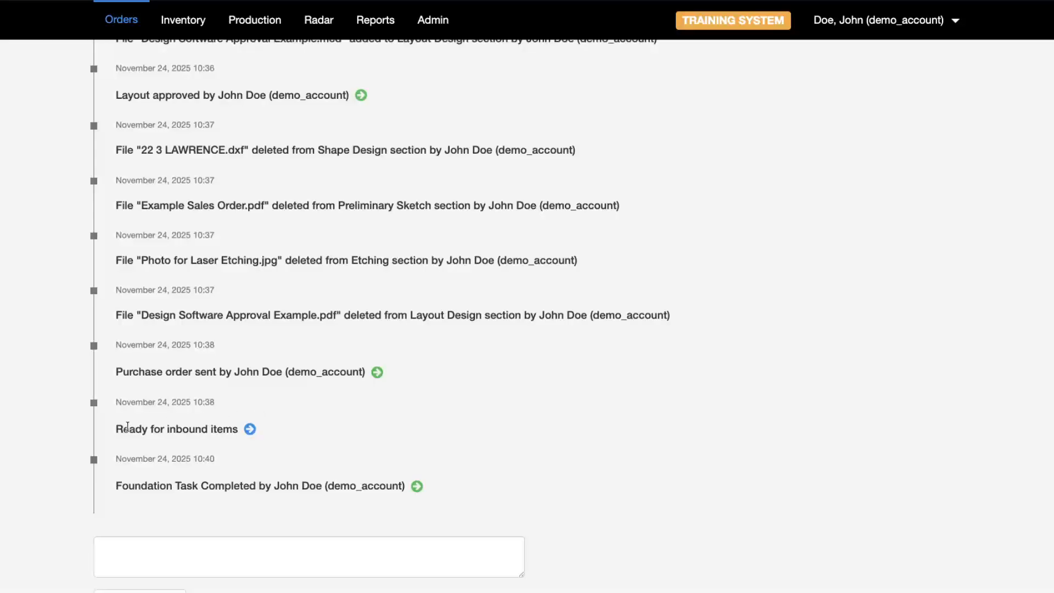
# - Open the inbound items step from the 'Ready for inbound items' history entry
pyautogui.moveTo(127, 426); pyautogui.dragTo(217, 429)
pyautogui.moveTo(118, 430); pyautogui.dragTo(222, 431)
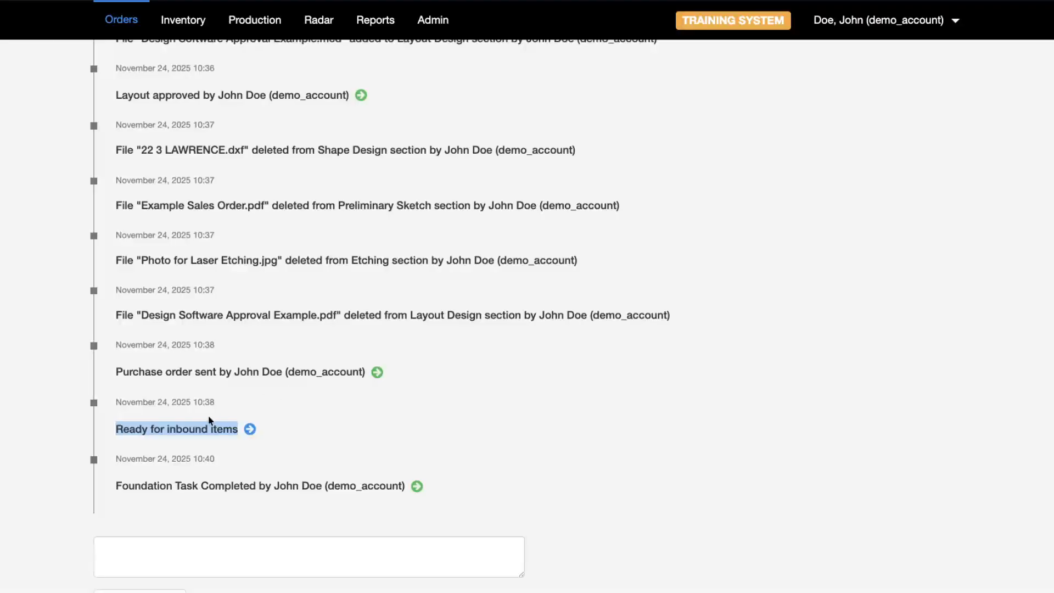
pyautogui.click(146, 429)
pyautogui.click(250, 429)
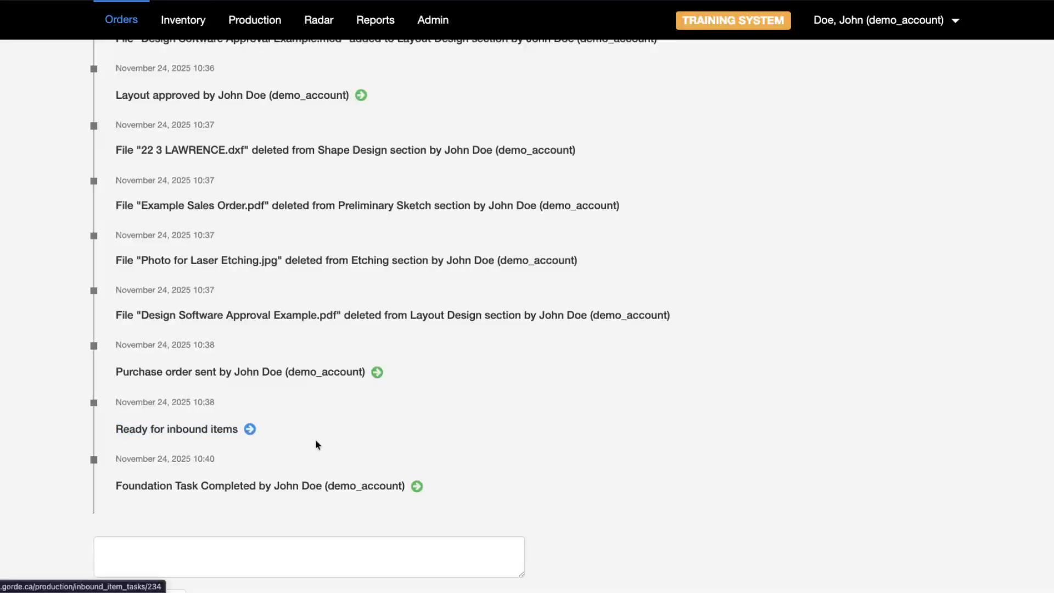
# - Tick both Confirmed and Received for the XYZ Quarry Base stone
pyautogui.scroll(-3, 499, 296)
pyautogui.scroll(-2, 50, 322)
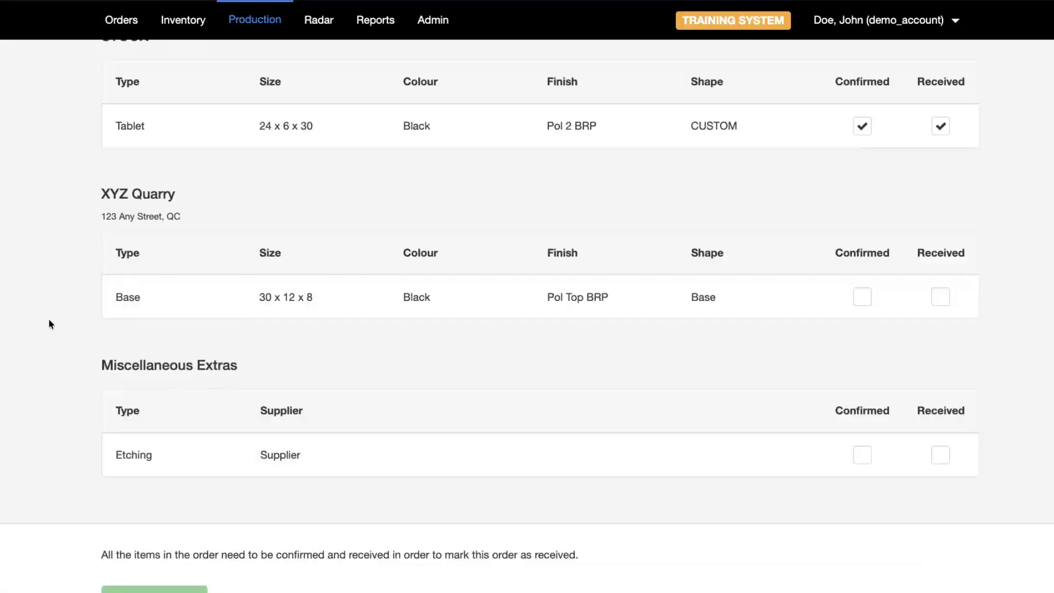
pyautogui.scroll(4, 23, 269)
pyautogui.scroll(-4, 23, 269)
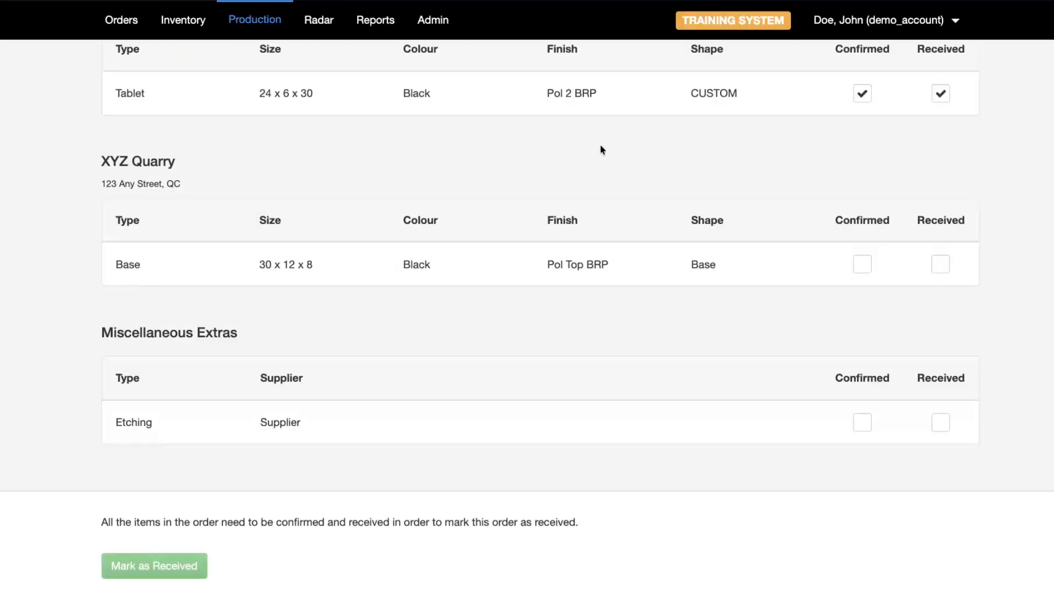
pyautogui.doubleClick(136, 162)
pyautogui.click(1040, 152)
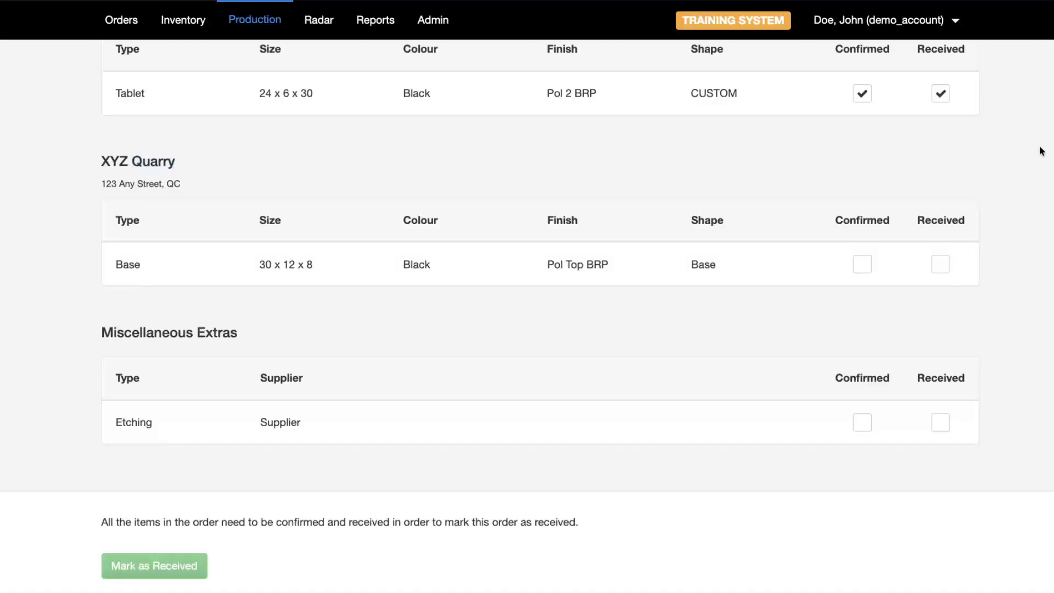
pyautogui.click(863, 266)
pyautogui.scroll(-3, 916, 405)
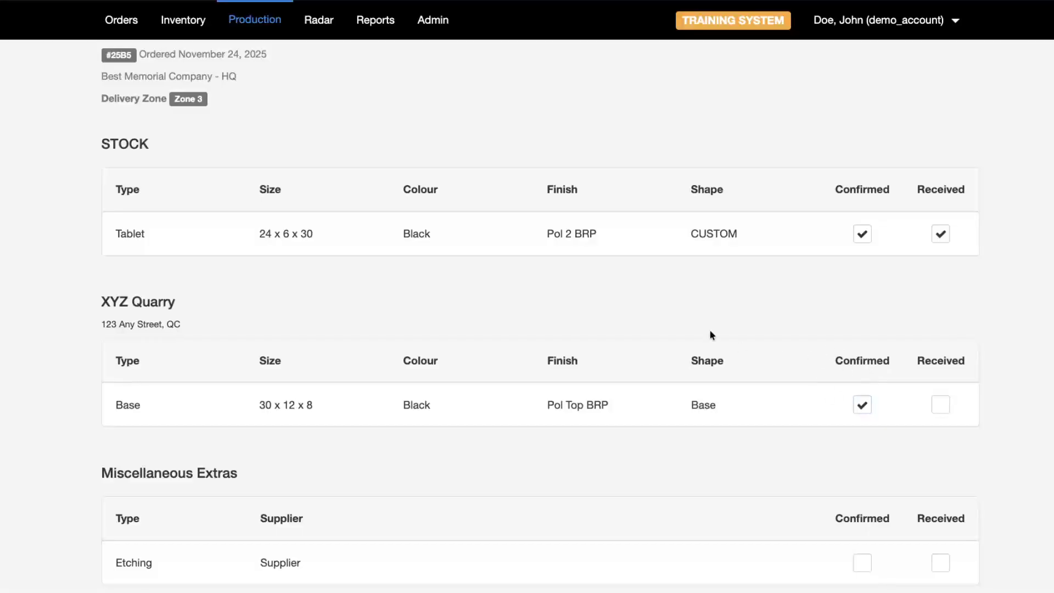
pyautogui.click(942, 411)
pyautogui.scroll(3, 1042, 248)
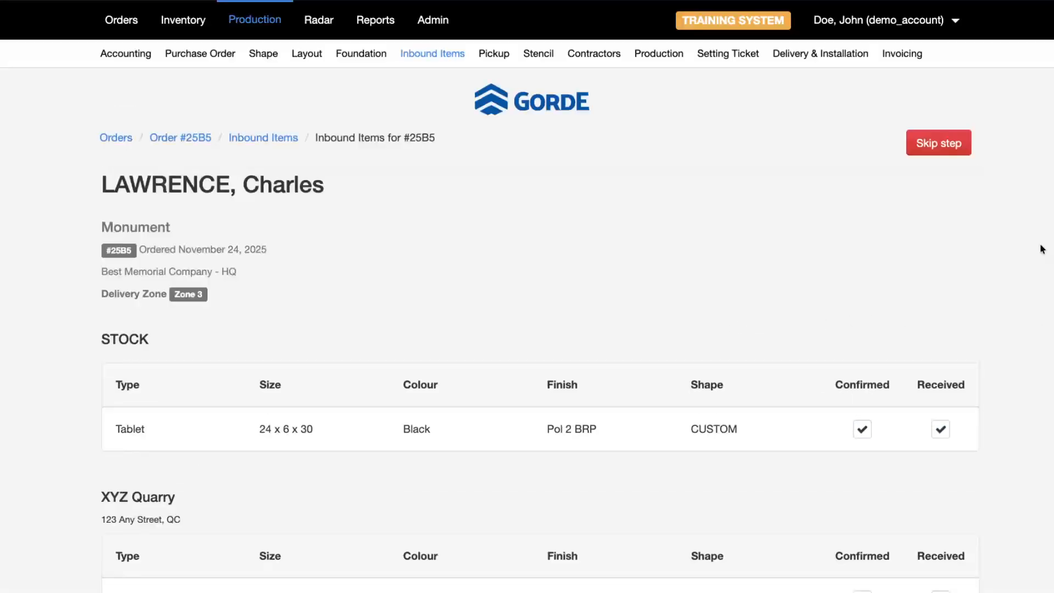
# - Tick Confirmed and Received for the Etching extra
pyautogui.scroll(-3, 948, 235)
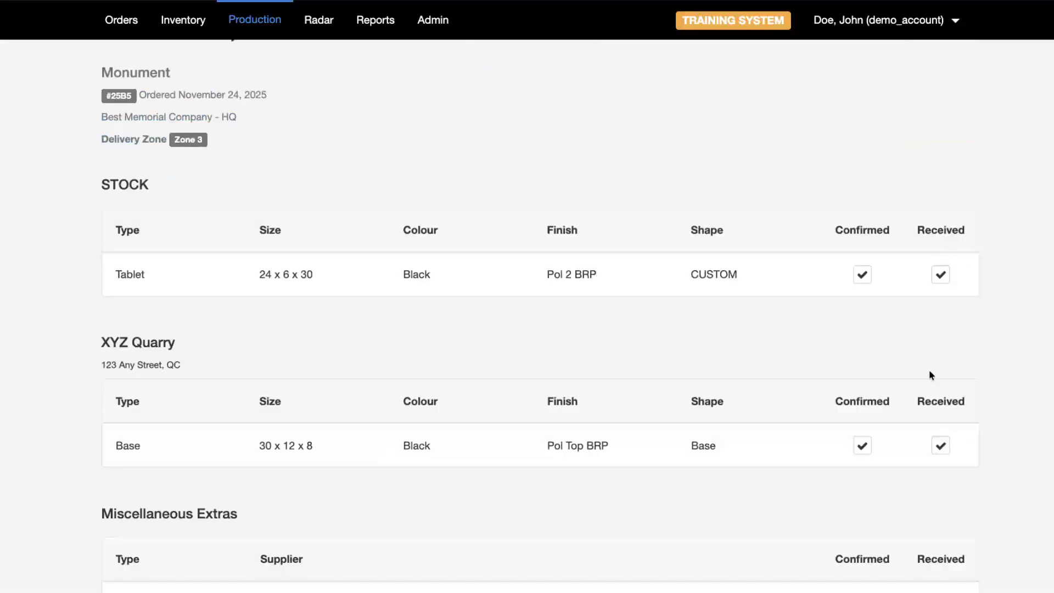
pyautogui.scroll(-3, 461, 382)
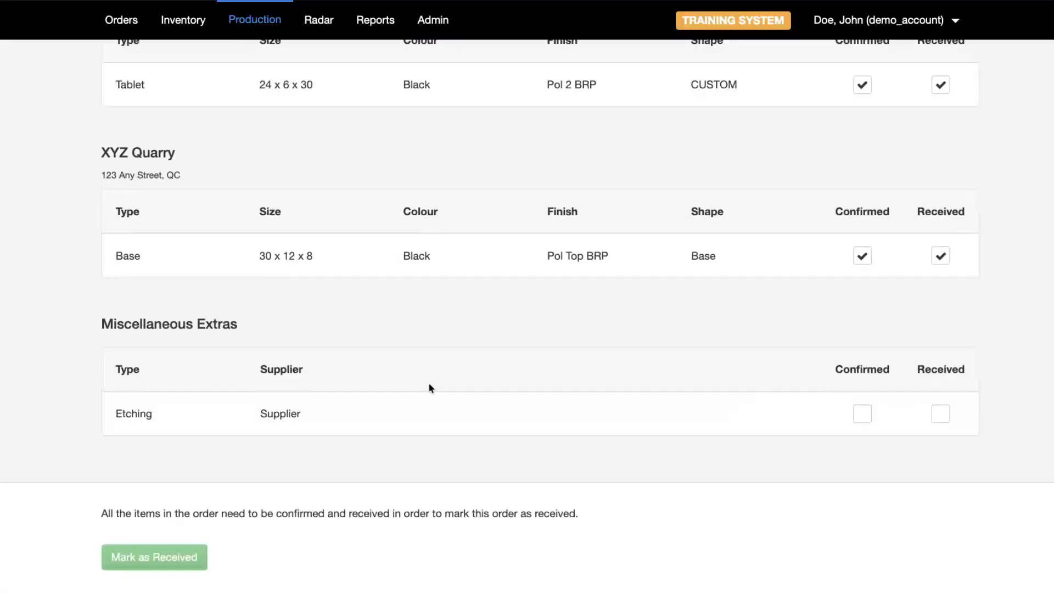
pyautogui.tripleClick(141, 321)
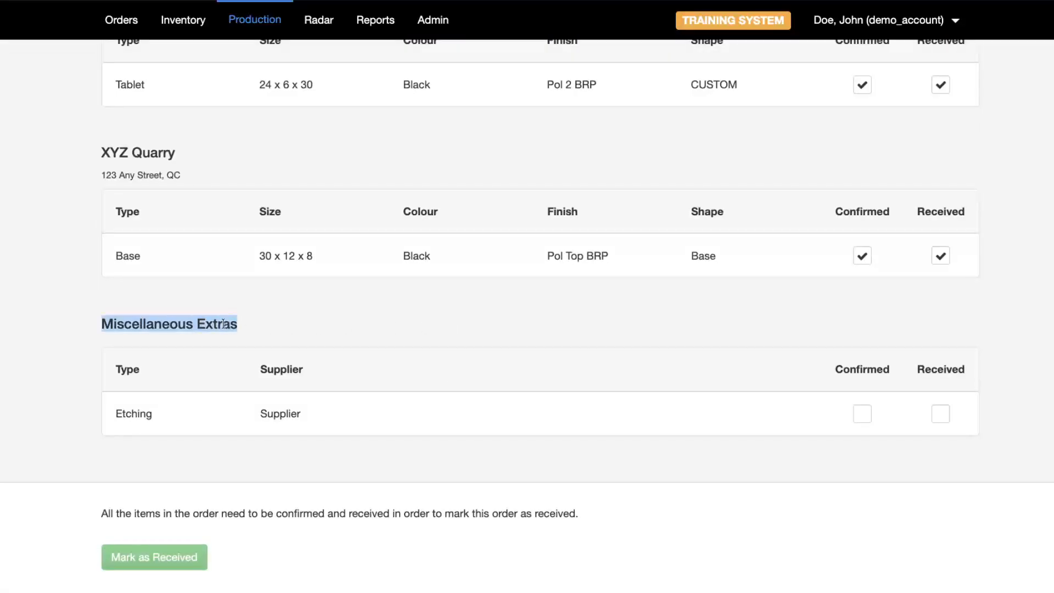
pyautogui.click(223, 323)
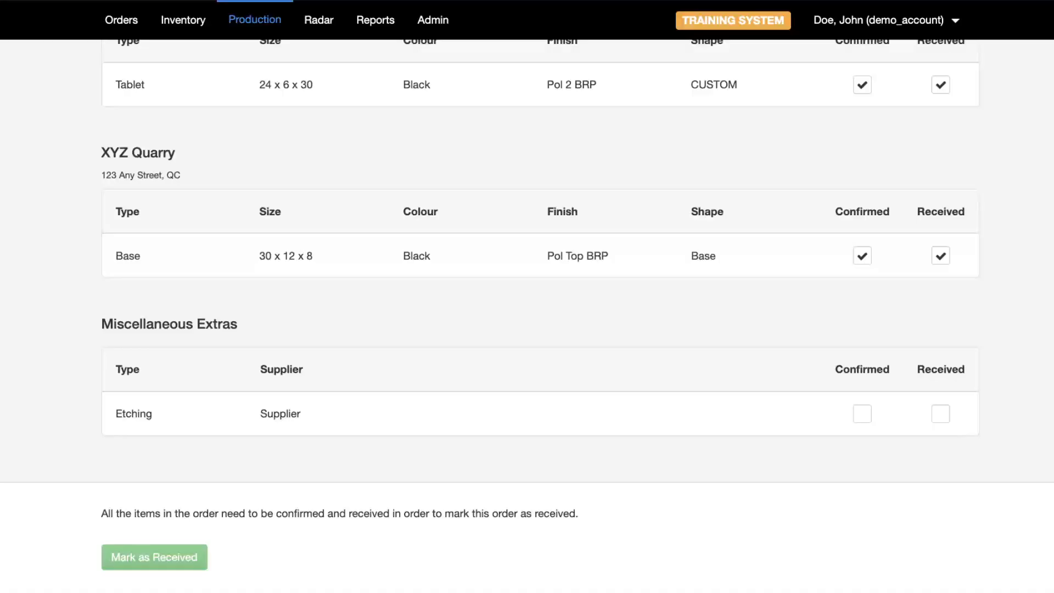
pyautogui.click(862, 413)
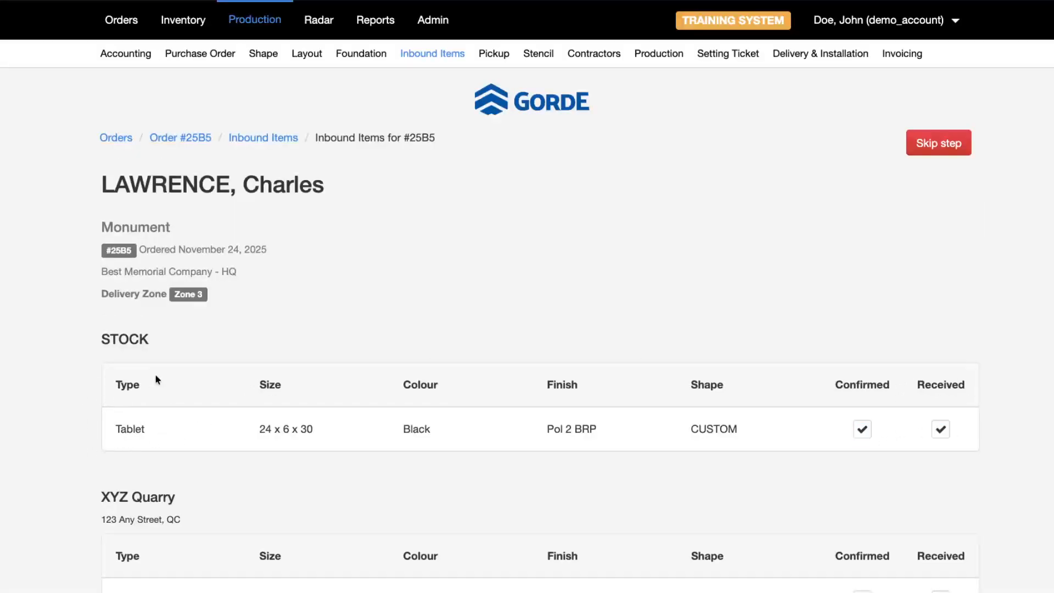
pyautogui.scroll(-4, 145, 401)
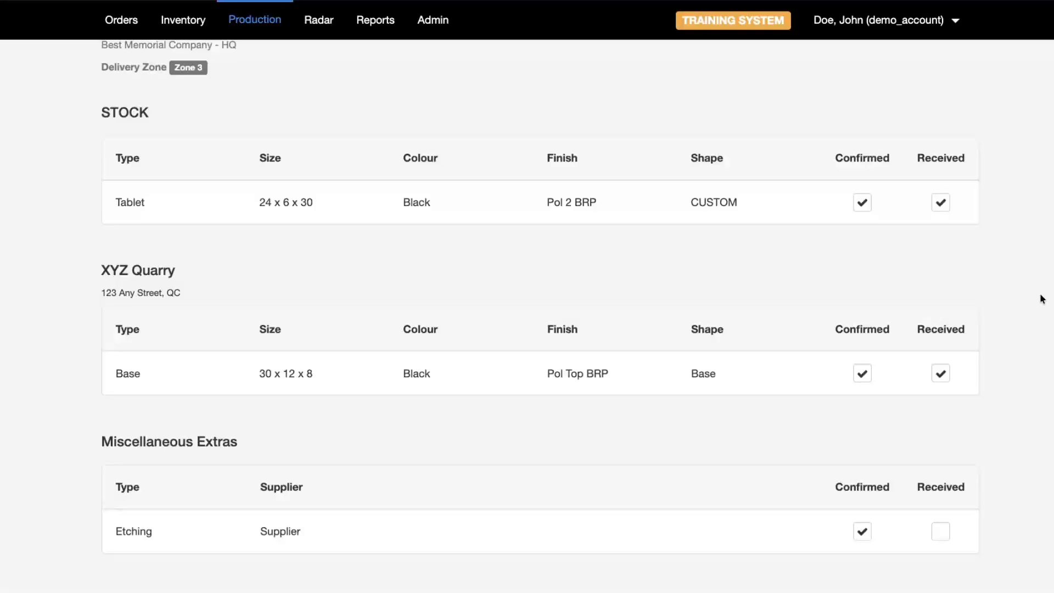
pyautogui.scroll(-1, 406, 412)
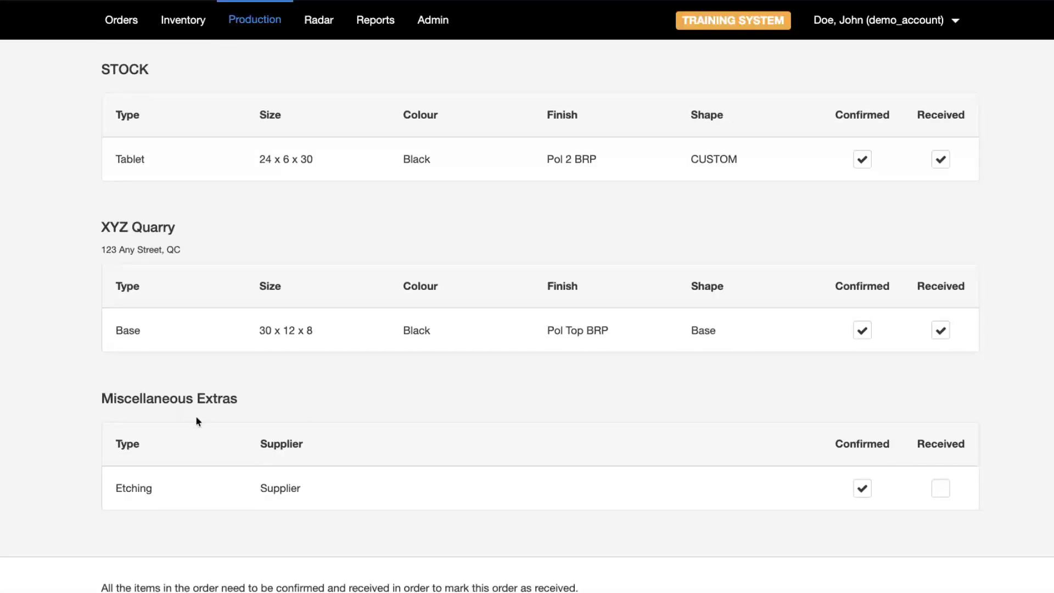
pyautogui.click(941, 491)
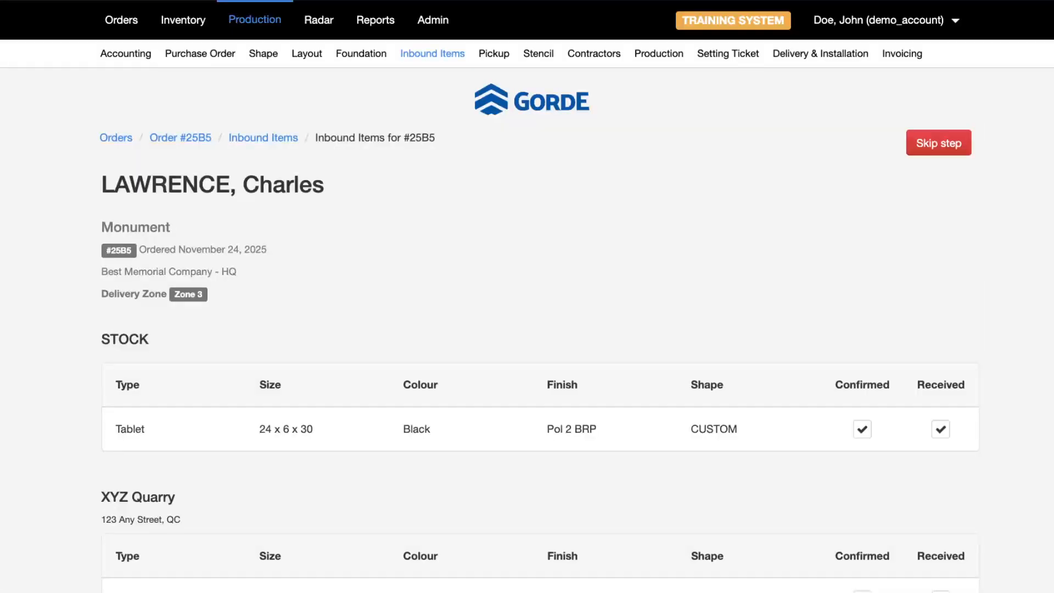
# - Mark the order's inbound items as received and confirm completing the step
pyautogui.scroll(-8, 266, 412)
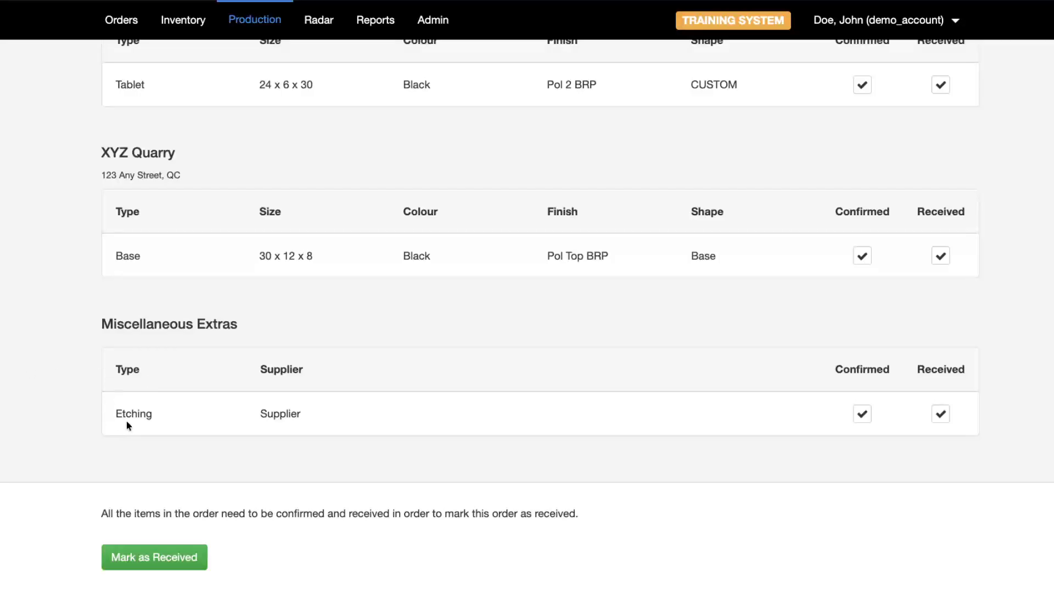
pyautogui.scroll(6, 373, 401)
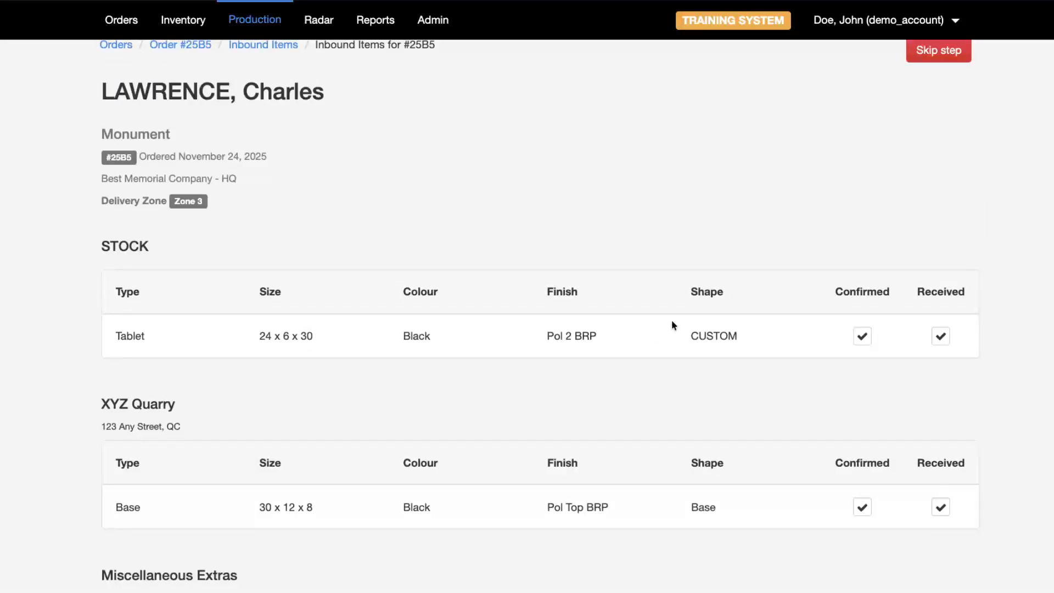
pyautogui.scroll(-6, 847, 134)
pyautogui.scroll(5, 917, 275)
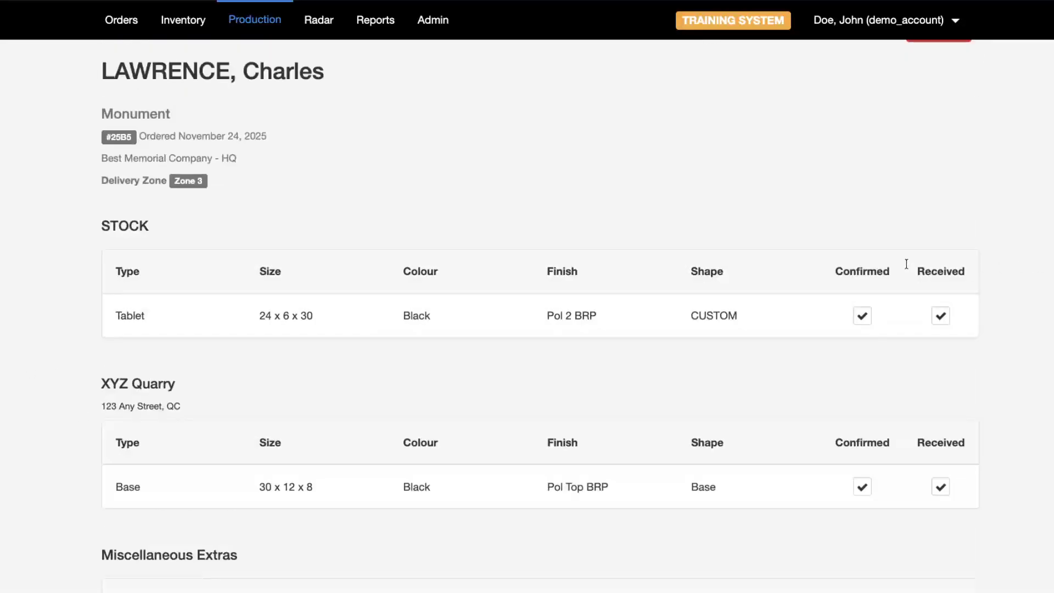
pyautogui.scroll(3, 792, 174)
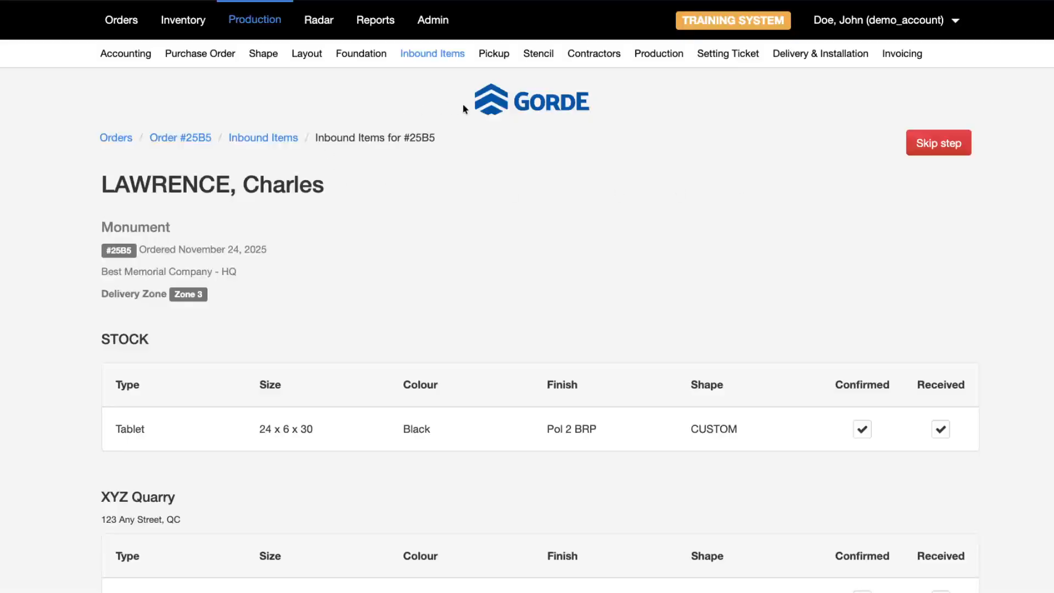
pyautogui.scroll(-5, 807, 220)
pyautogui.scroll(-3, 834, 205)
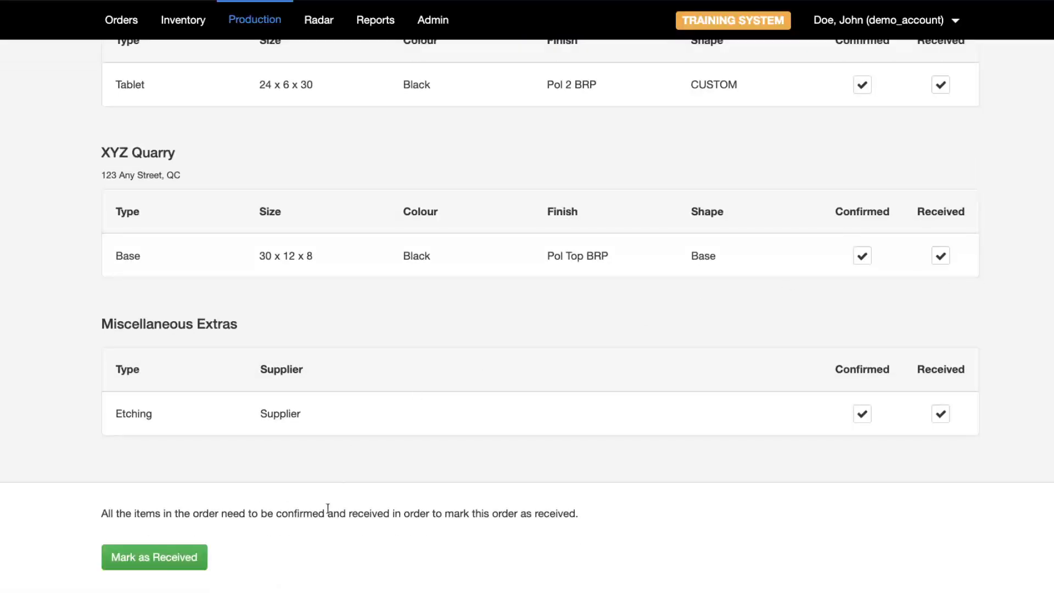
pyautogui.click(155, 567)
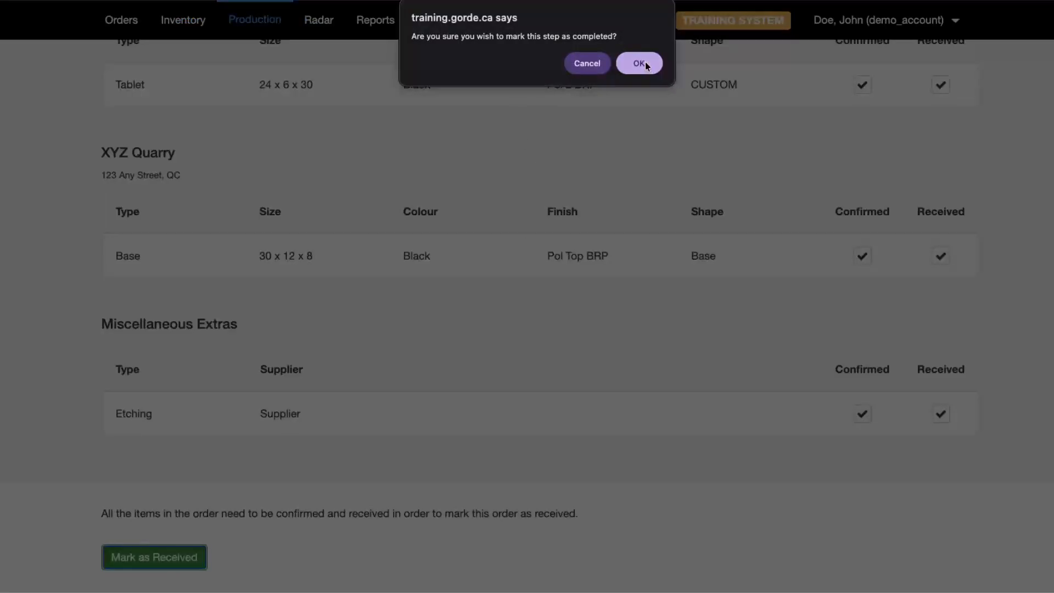
pyautogui.click(640, 63)
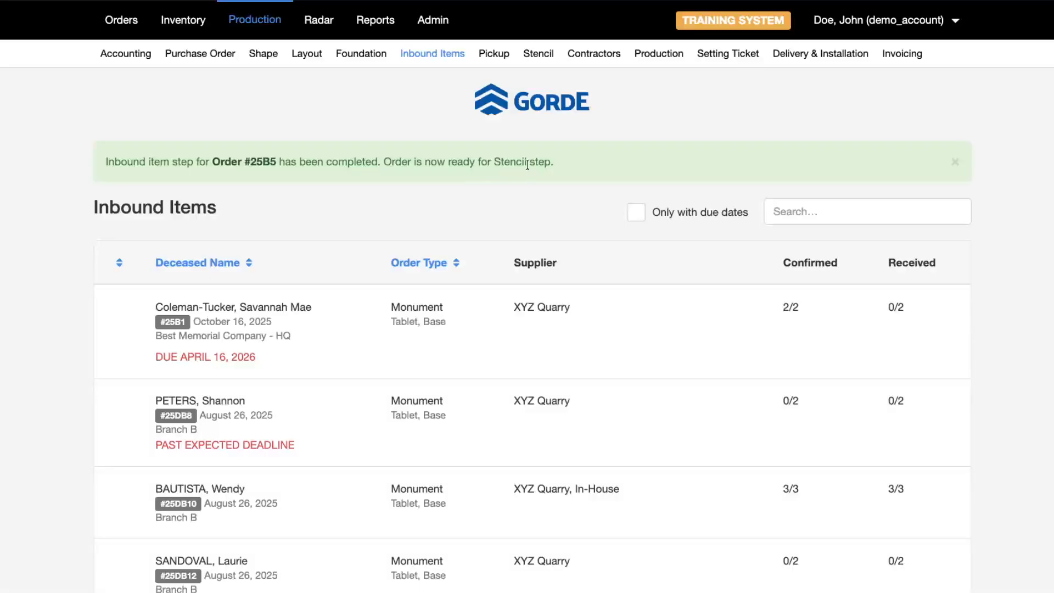
# - Open the November 24 order from the Stencil Cutting list and mark stencil cutting completed
pyautogui.click(549, 55)
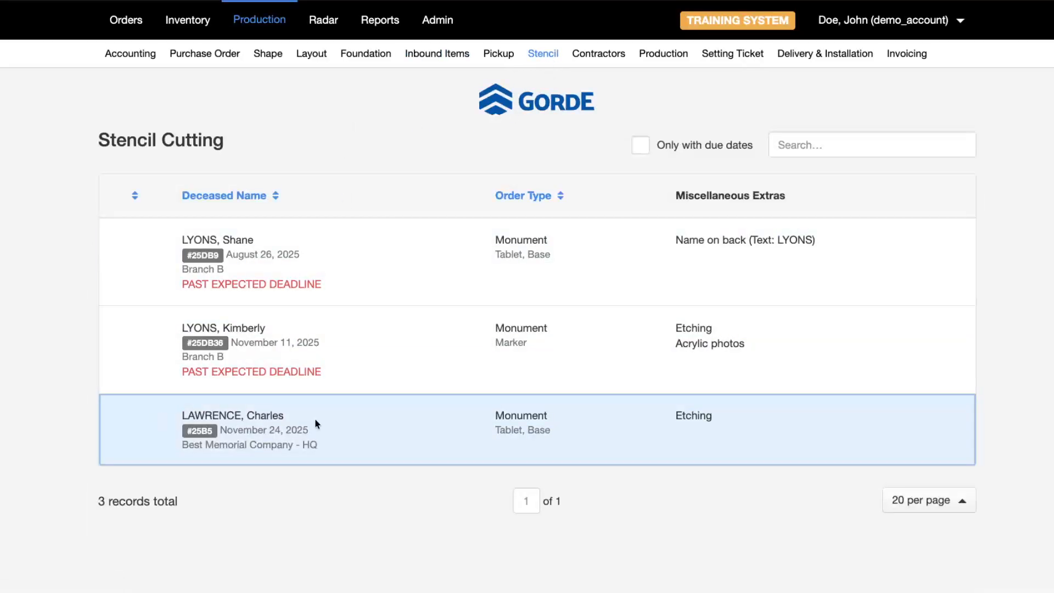
pyautogui.click(315, 420)
pyautogui.scroll(-4, 337, 365)
pyautogui.scroll(-1, 342, 344)
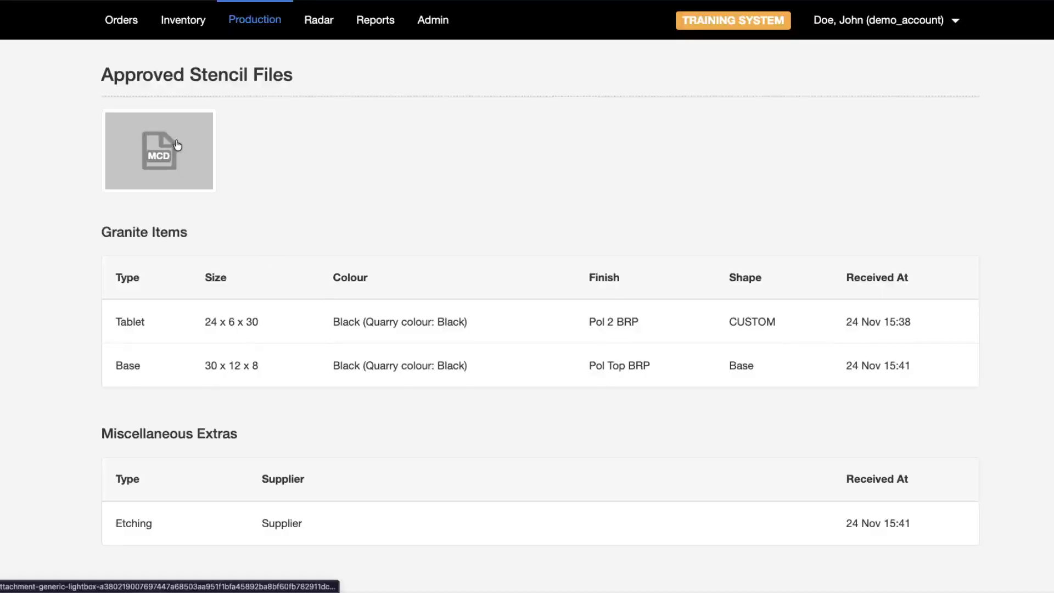
pyautogui.scroll(-2, 347, 211)
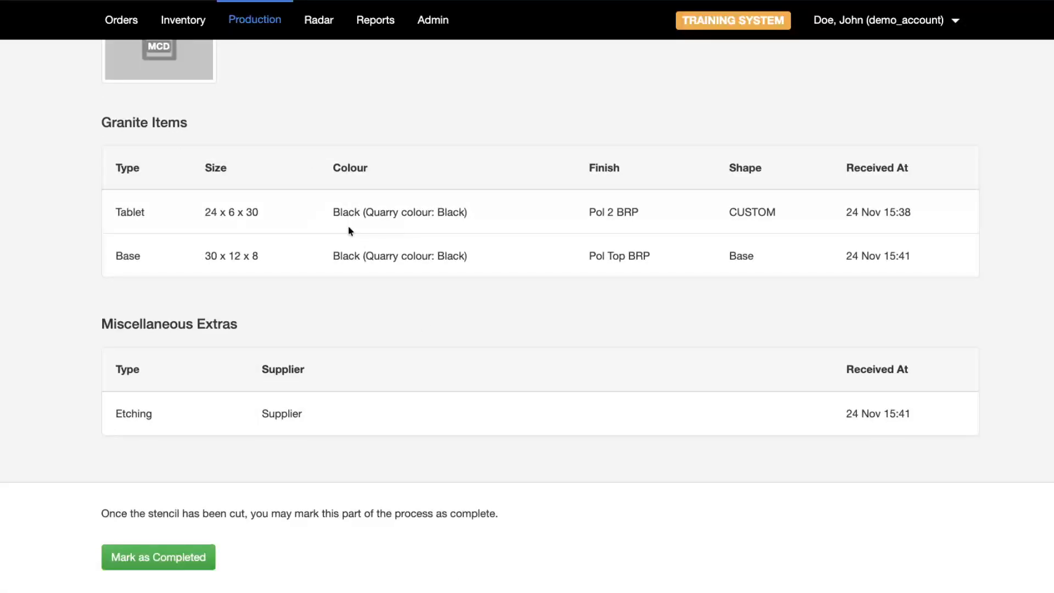
pyautogui.scroll(5, 434, 327)
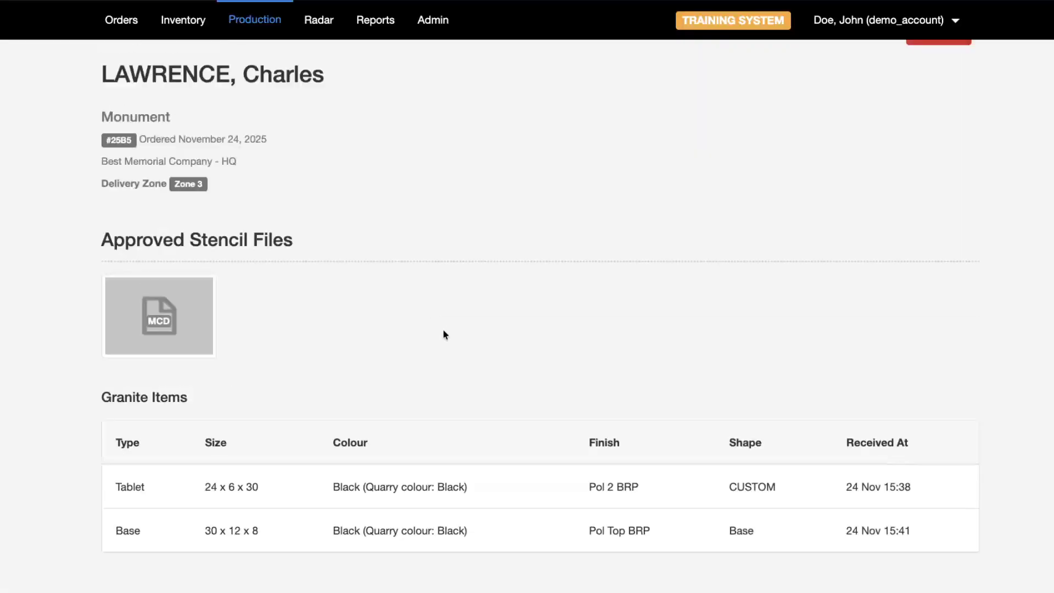
pyautogui.scroll(-5, 442, 331)
pyautogui.scroll(-1, 49, 402)
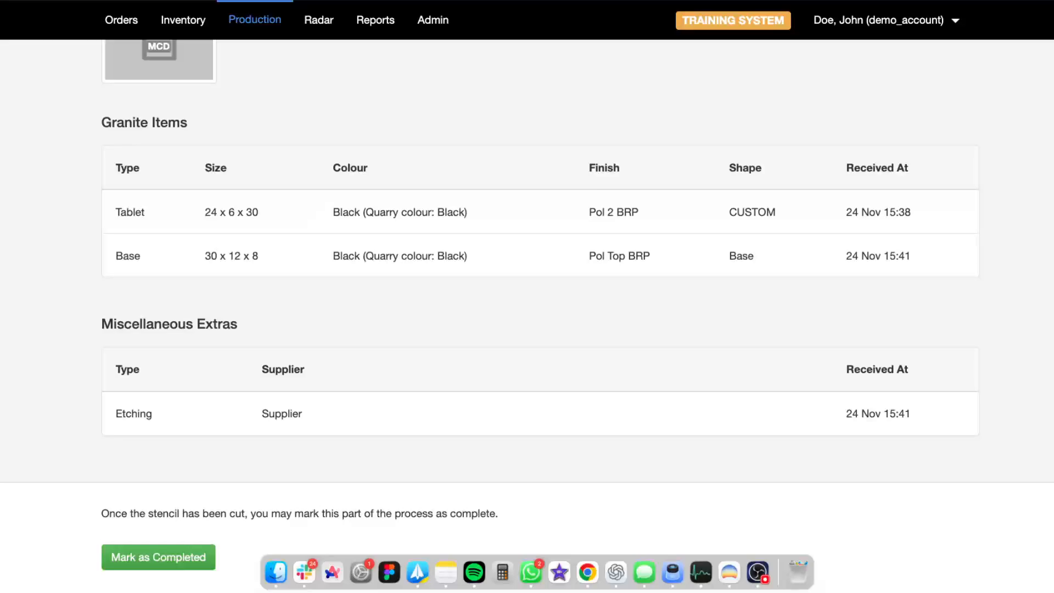
pyautogui.click(201, 558)
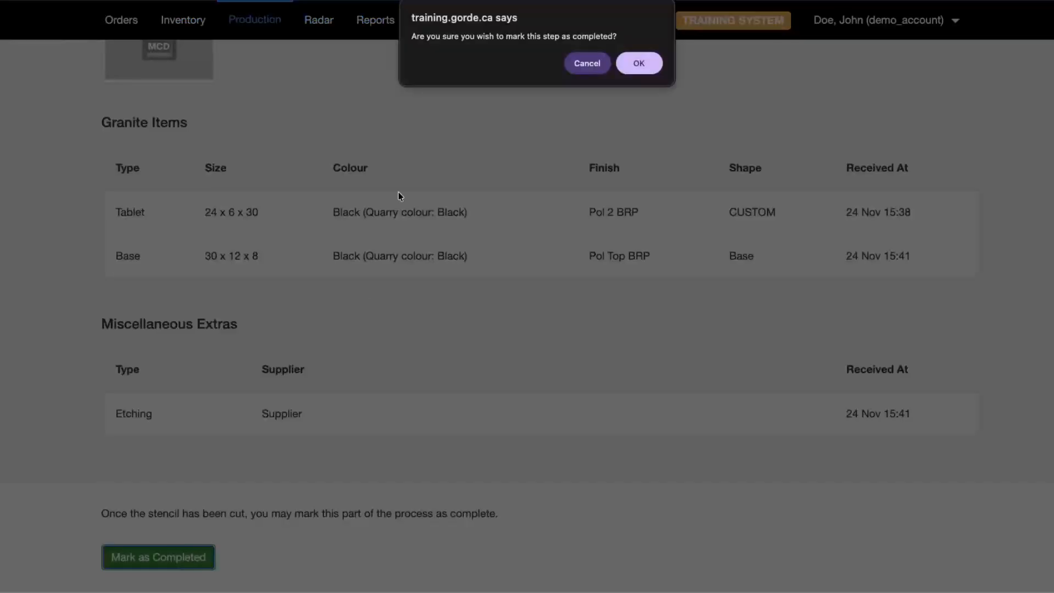
pyautogui.click(641, 65)
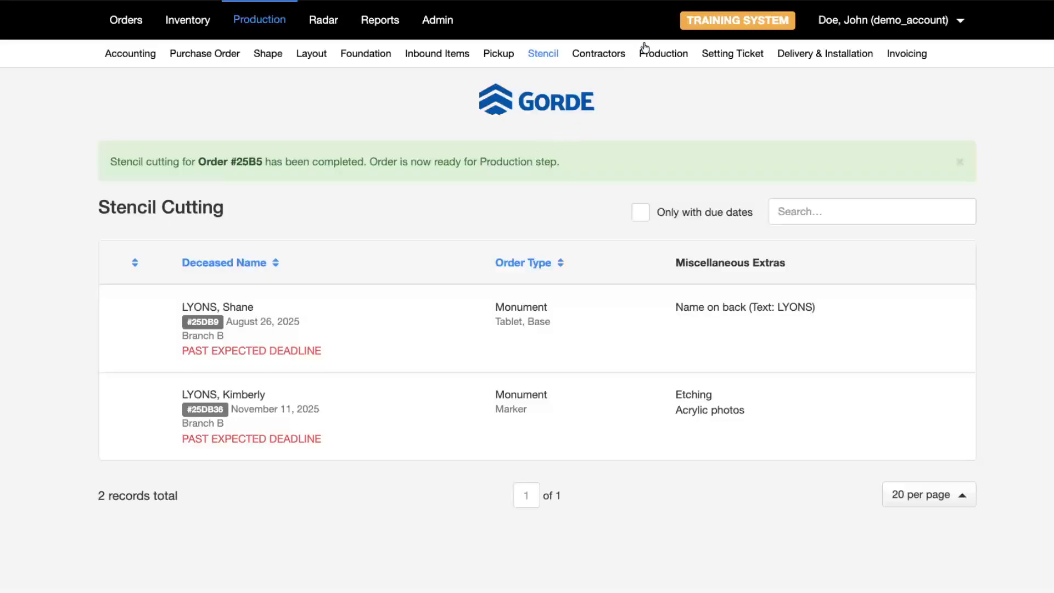
pyautogui.click(659, 55)
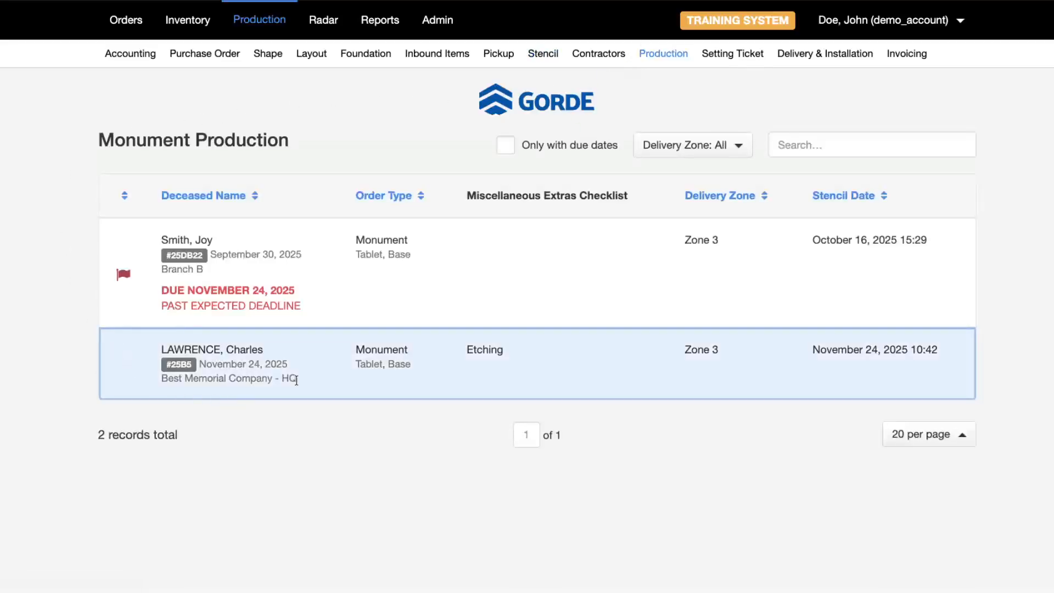
# - Open the November 24 order's Production page and scroll to its Miscellaneous Extras Checklist
pyautogui.click(315, 367)
pyautogui.scroll(-4, 142, 231)
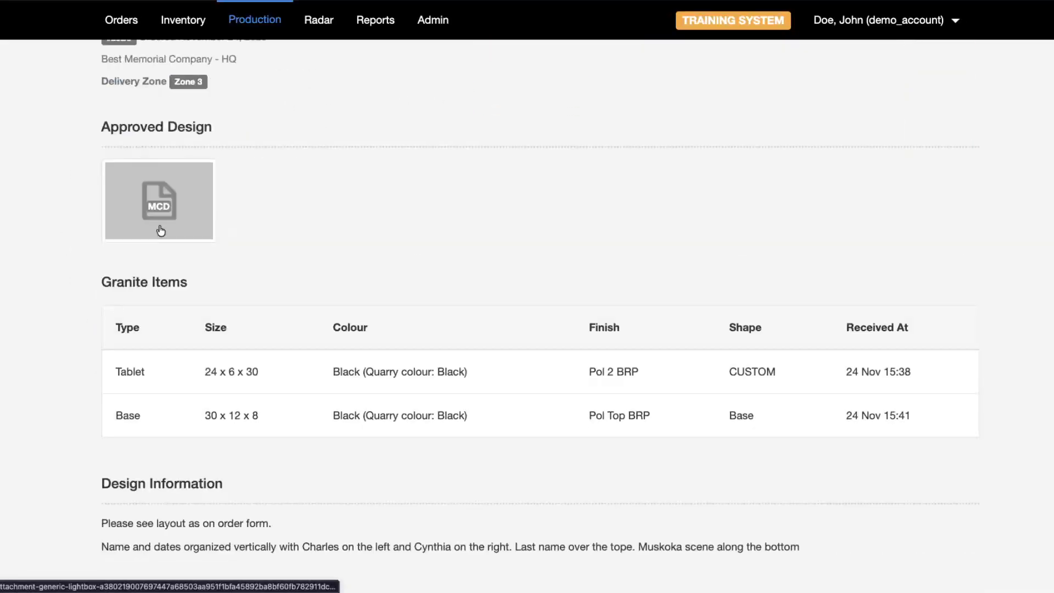
pyautogui.scroll(-4, 164, 230)
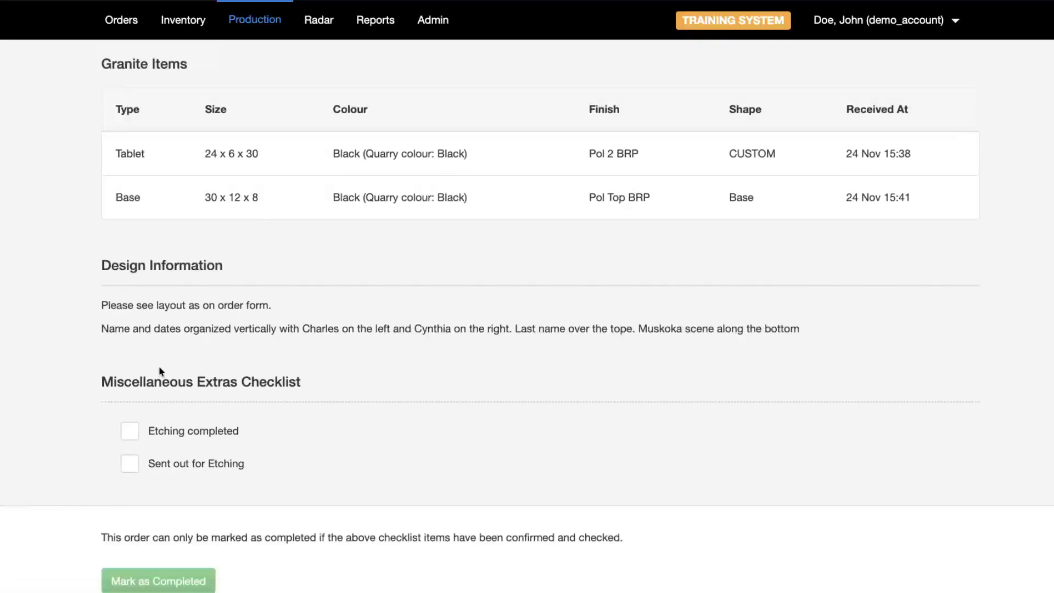
pyautogui.scroll(1, 162, 385)
pyautogui.scroll(2, 393, 280)
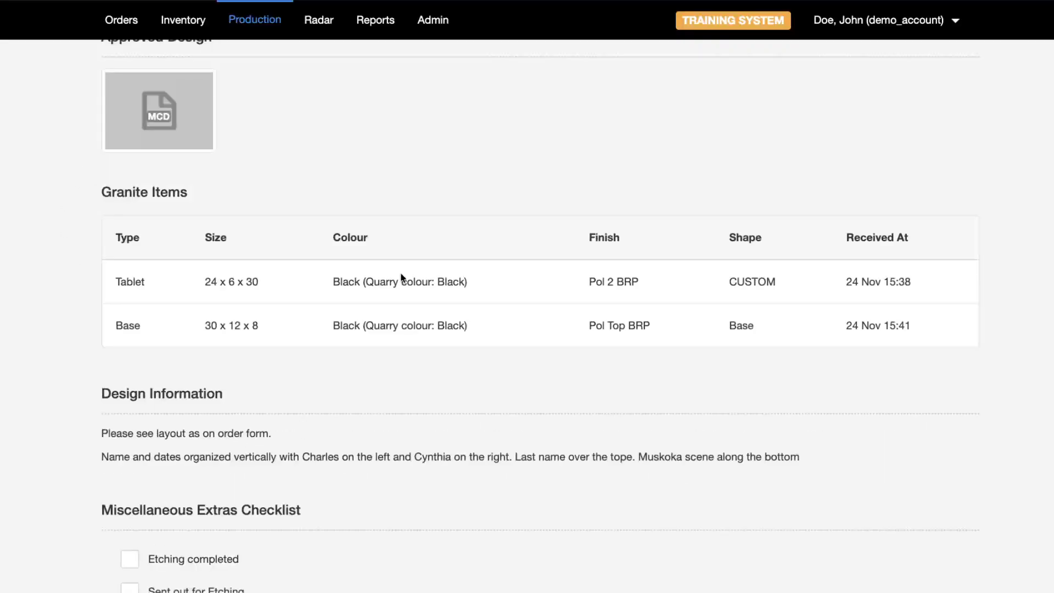
pyautogui.scroll(-1, 398, 274)
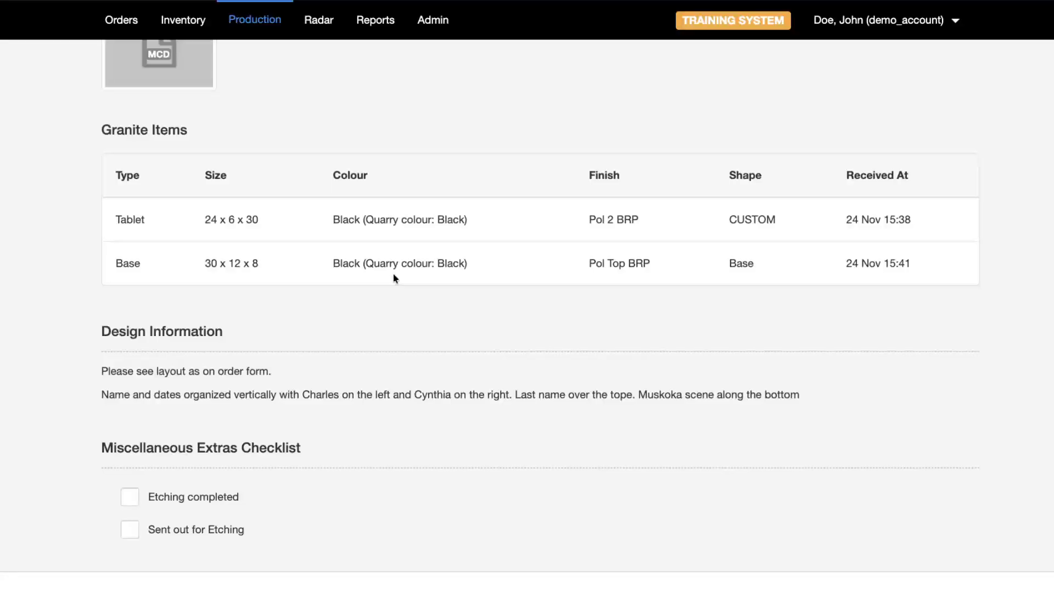
pyautogui.scroll(11, 440, 241)
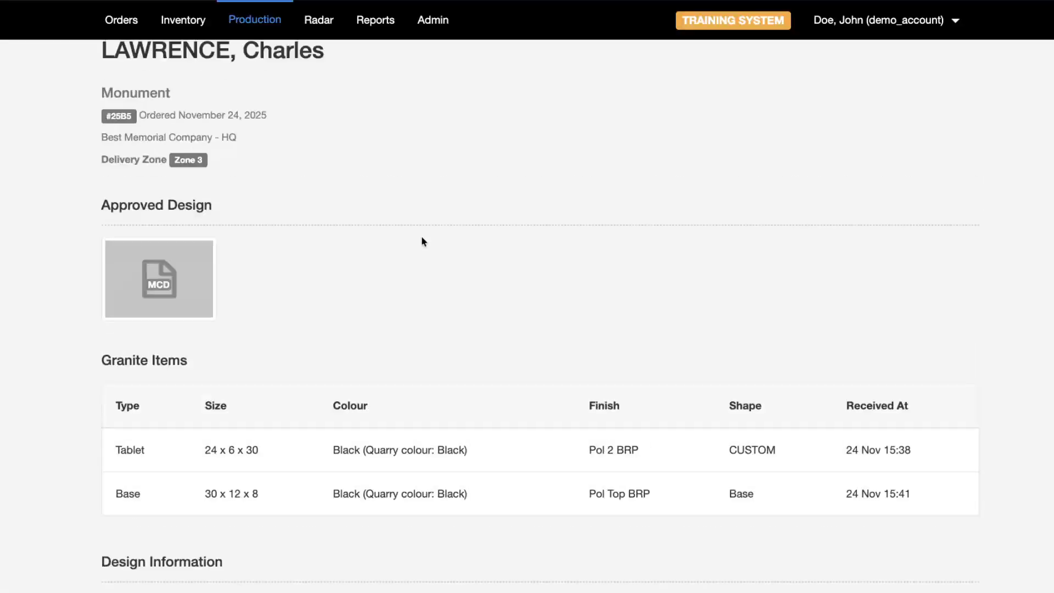
pyautogui.scroll(-10, 407, 231)
pyautogui.scroll(-5, 46, 352)
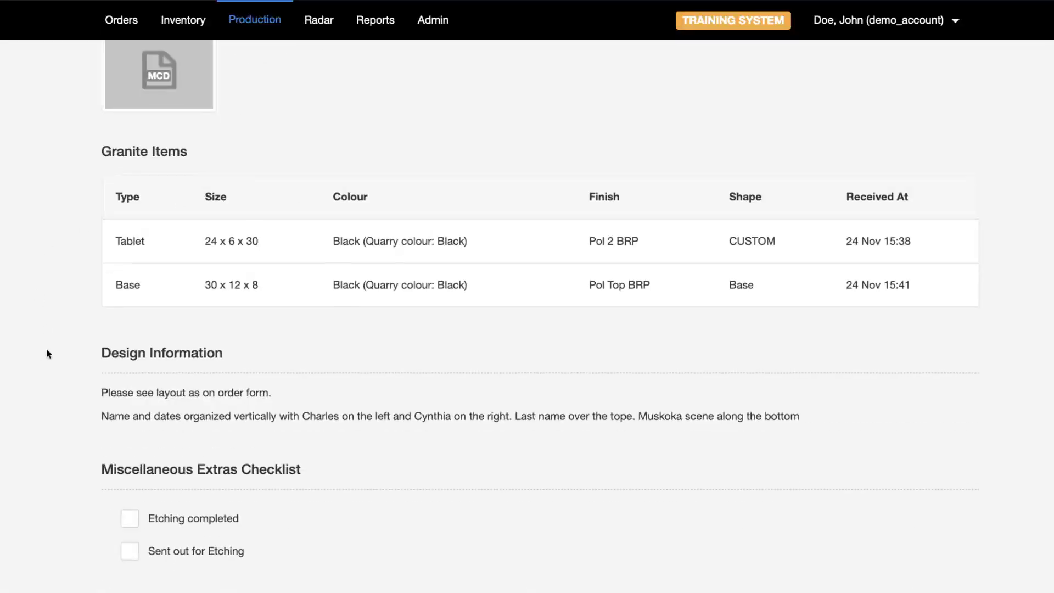
pyautogui.moveTo(101, 357); pyautogui.dragTo(333, 359)
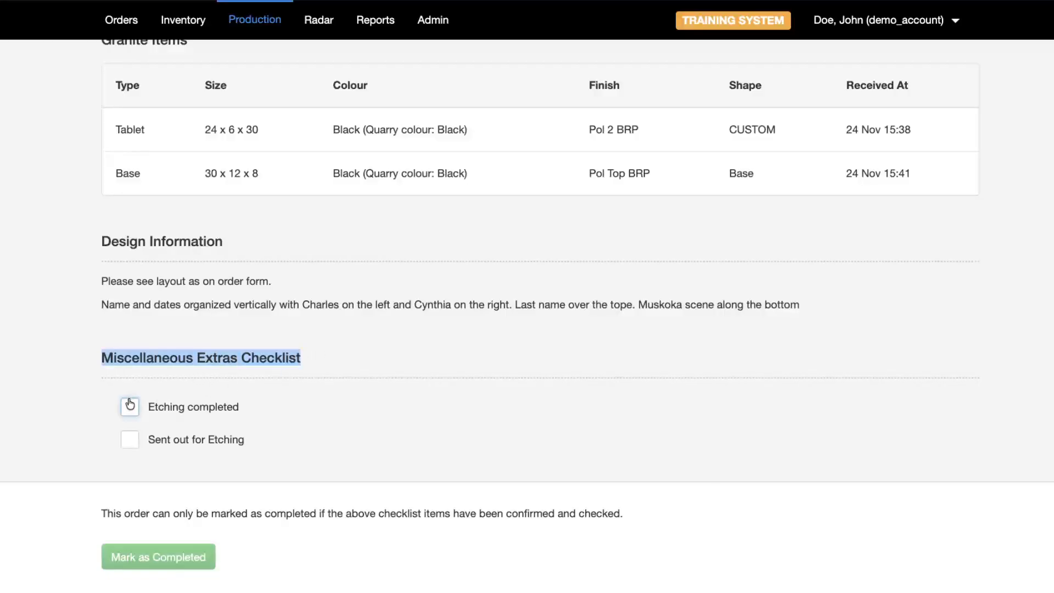
pyautogui.scroll(15, 189, 379)
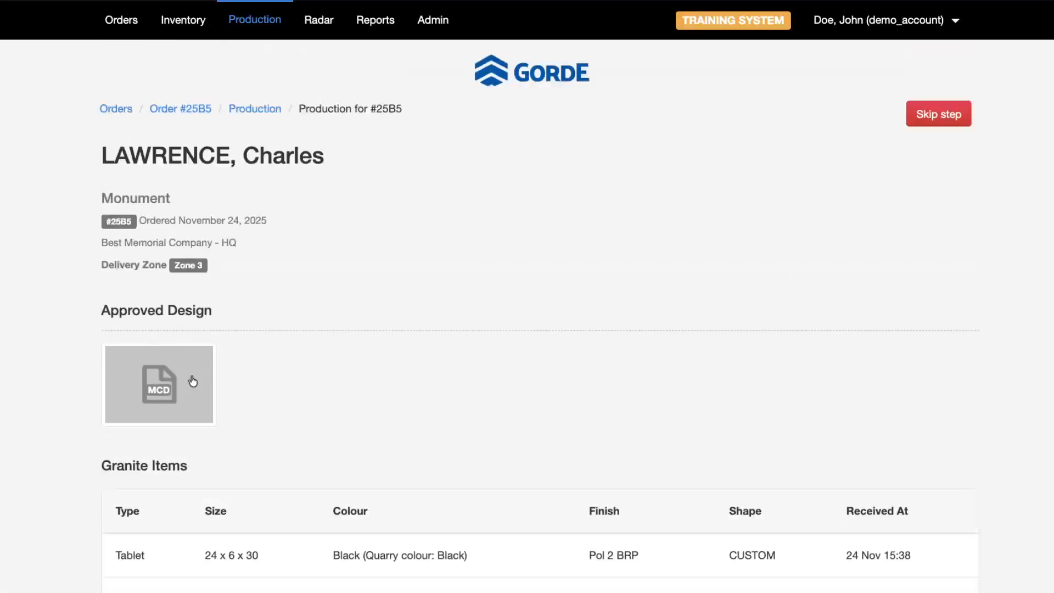
pyautogui.scroll(-8, 189, 378)
pyautogui.scroll(-4, 117, 387)
pyautogui.doubleClick(34, 344)
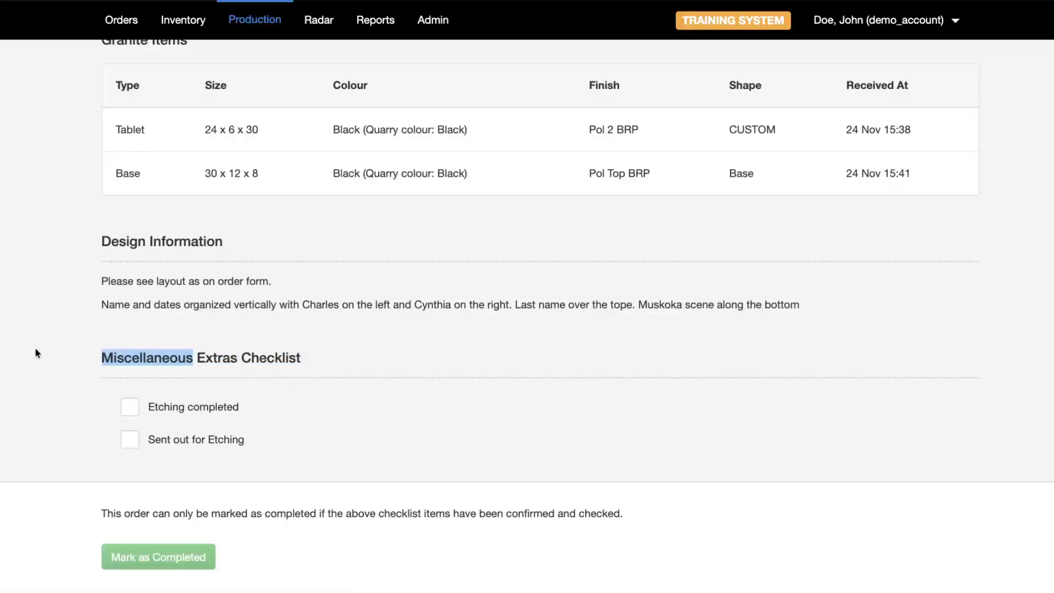
pyautogui.click(234, 365)
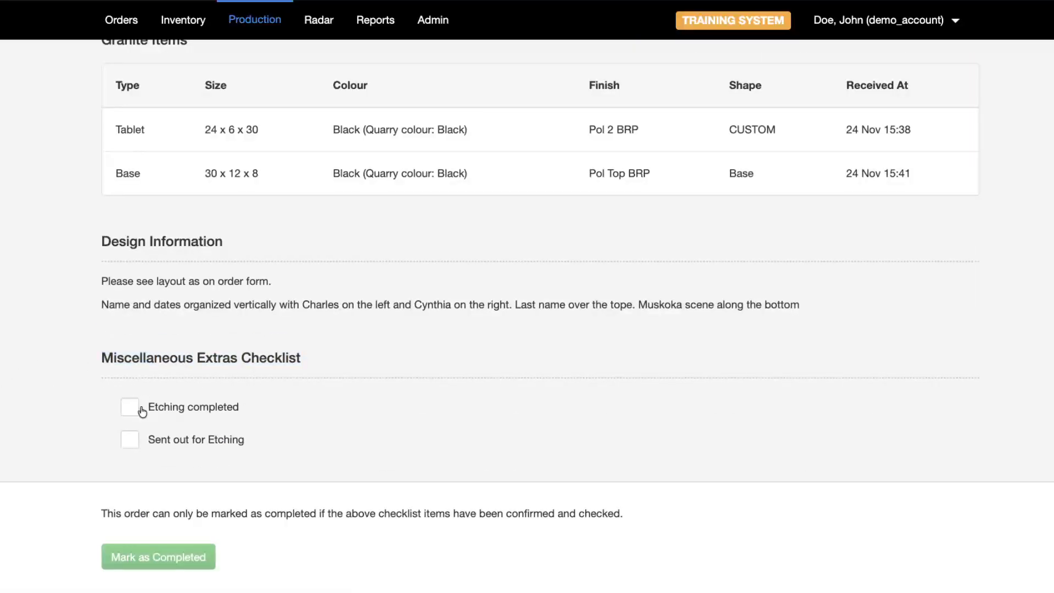
# - Mark etching as sent out, with send-out date 2025-11-24 and location 'In-house'
pyautogui.click(127, 440)
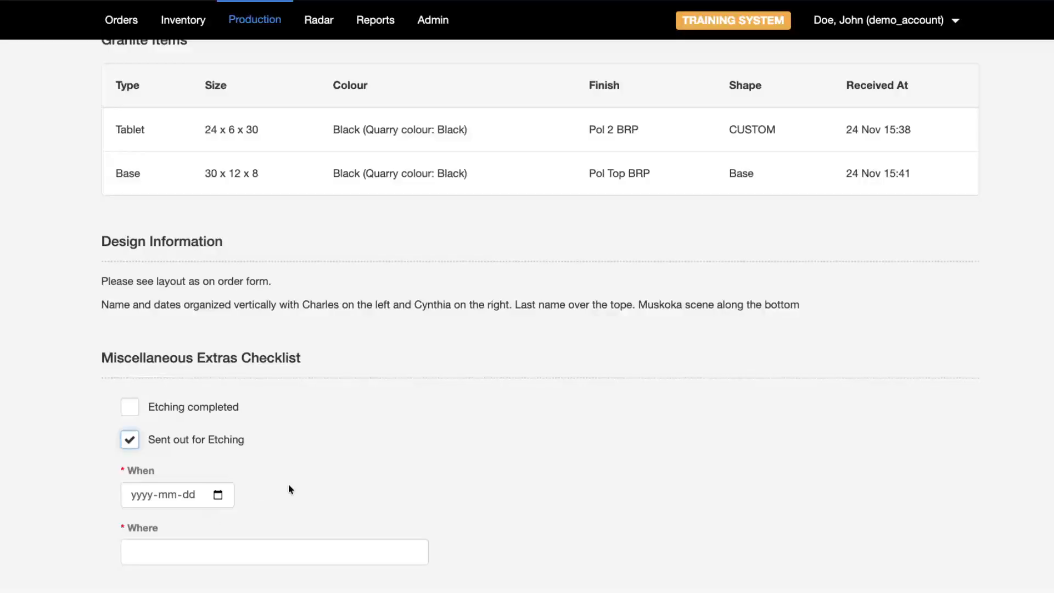
pyautogui.scroll(-2, 220, 439)
pyautogui.click(169, 380)
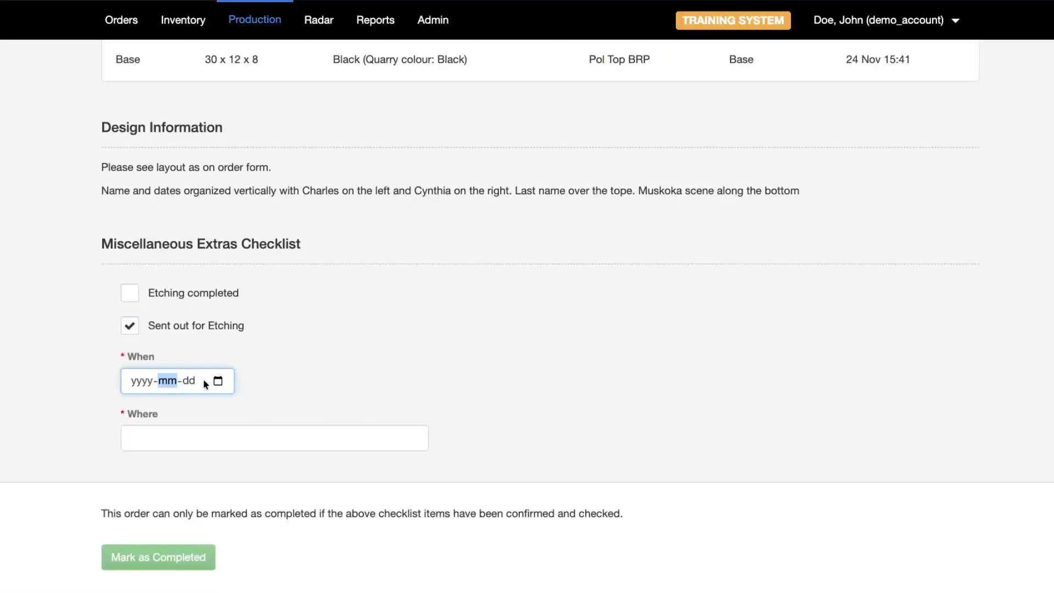
pyautogui.click(218, 380)
pyautogui.click(163, 305)
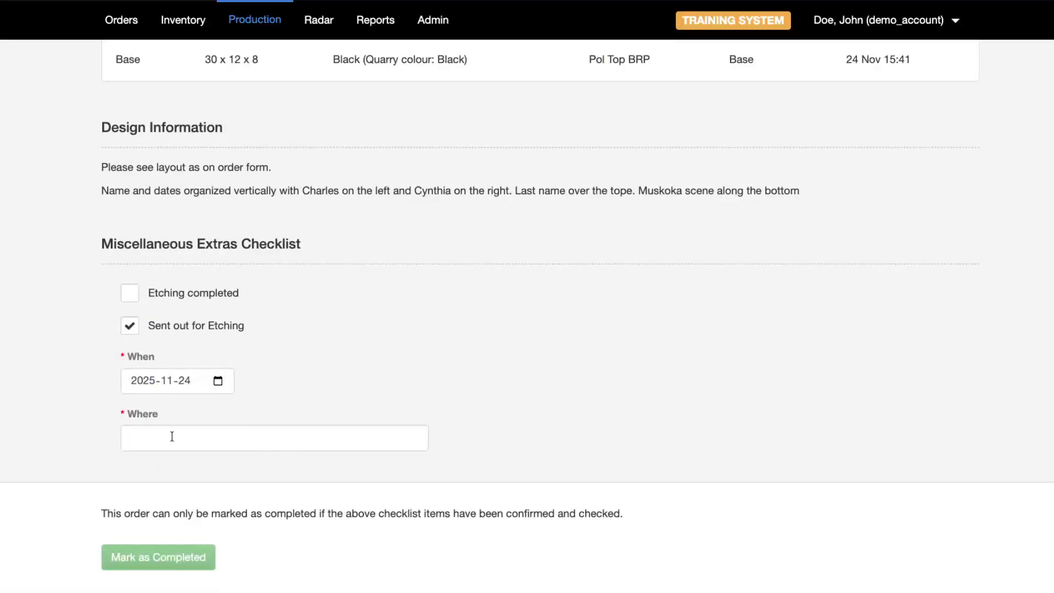
pyautogui.click(197, 434)
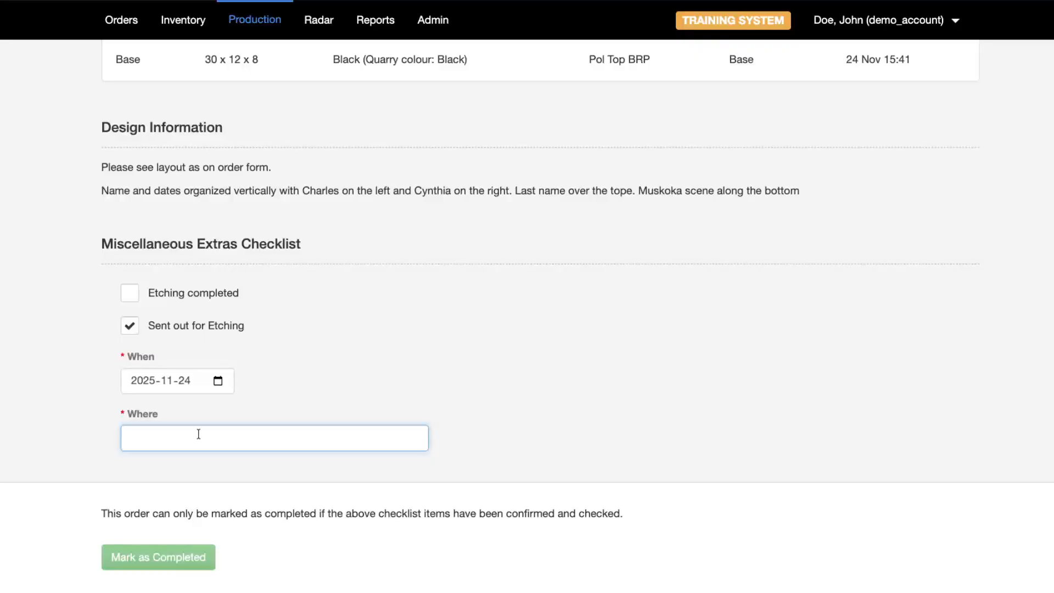
pyautogui.write('In-house')
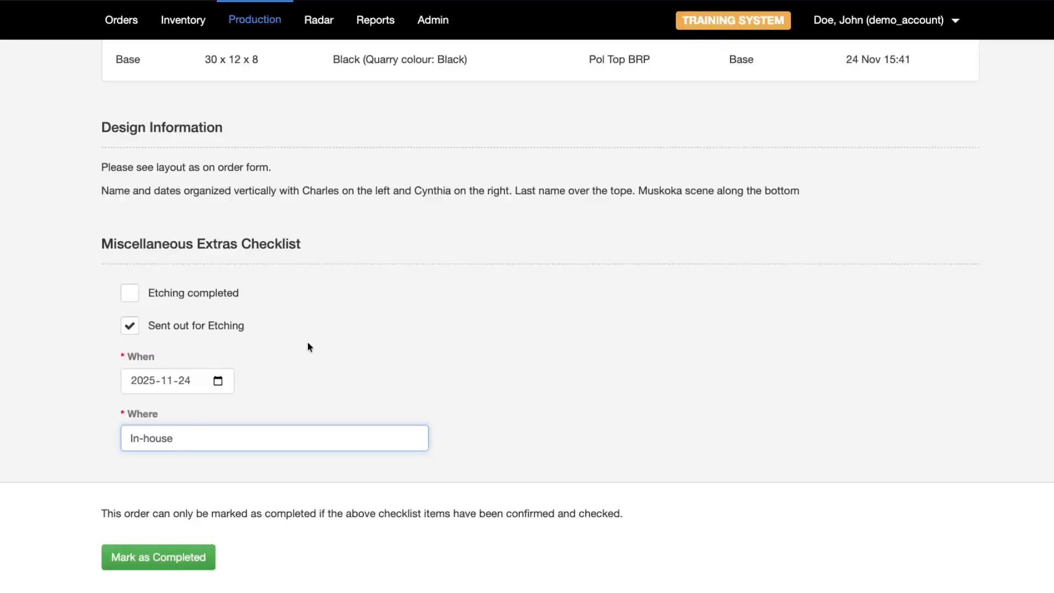
pyautogui.click(316, 356)
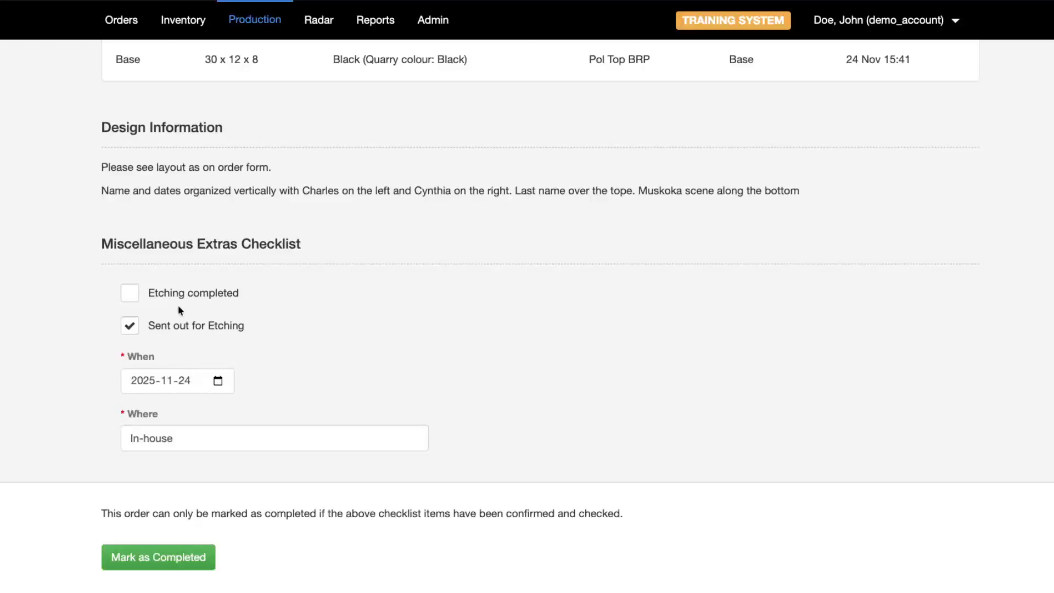
# - Check Etching completed instead, then mark the production step completed and confirm
pyautogui.scroll(1, 250, 348)
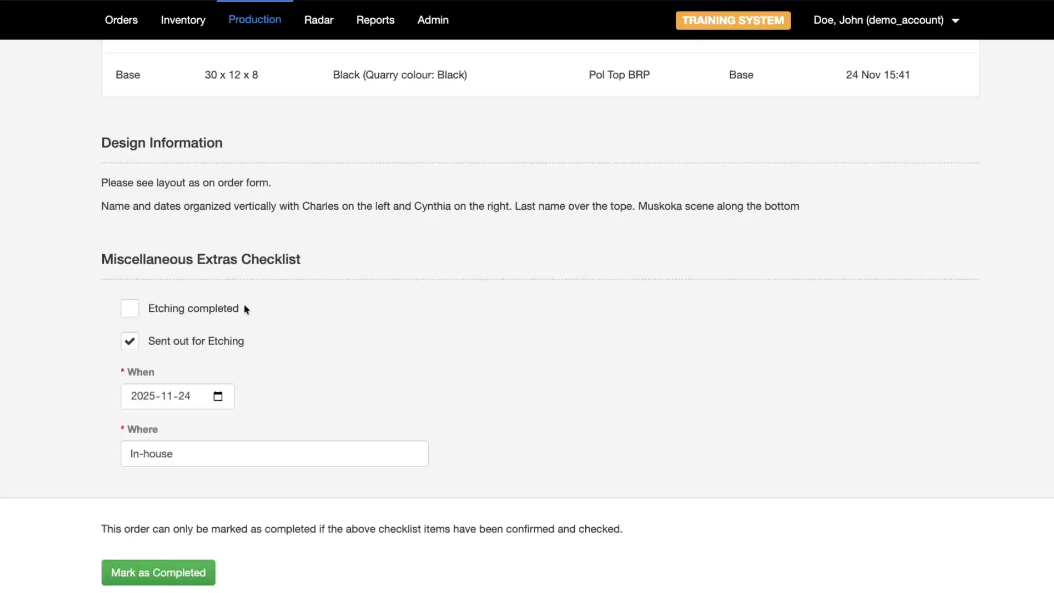
pyautogui.click(159, 308)
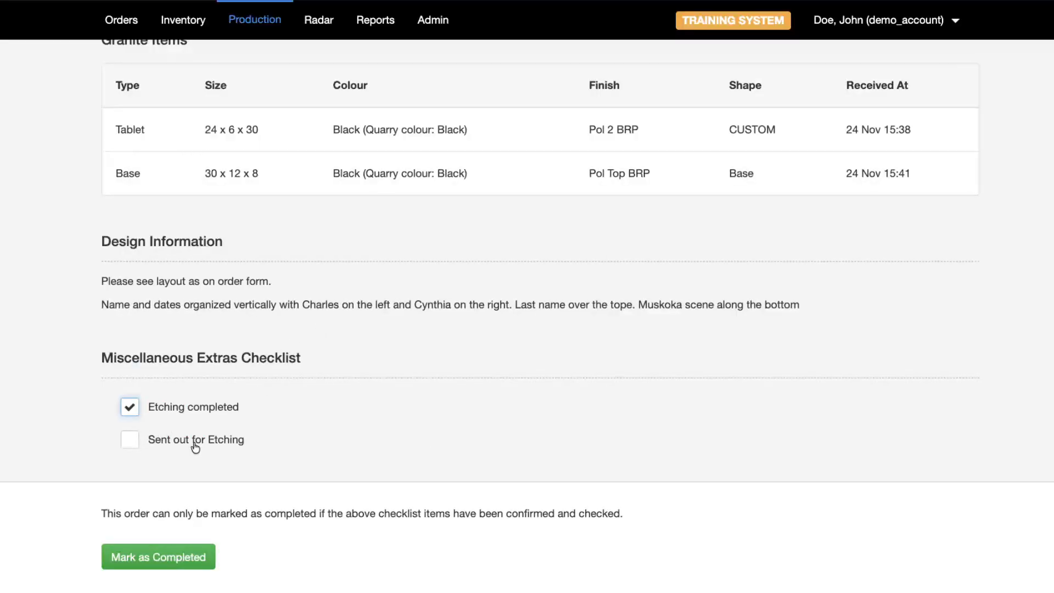
pyautogui.click(156, 558)
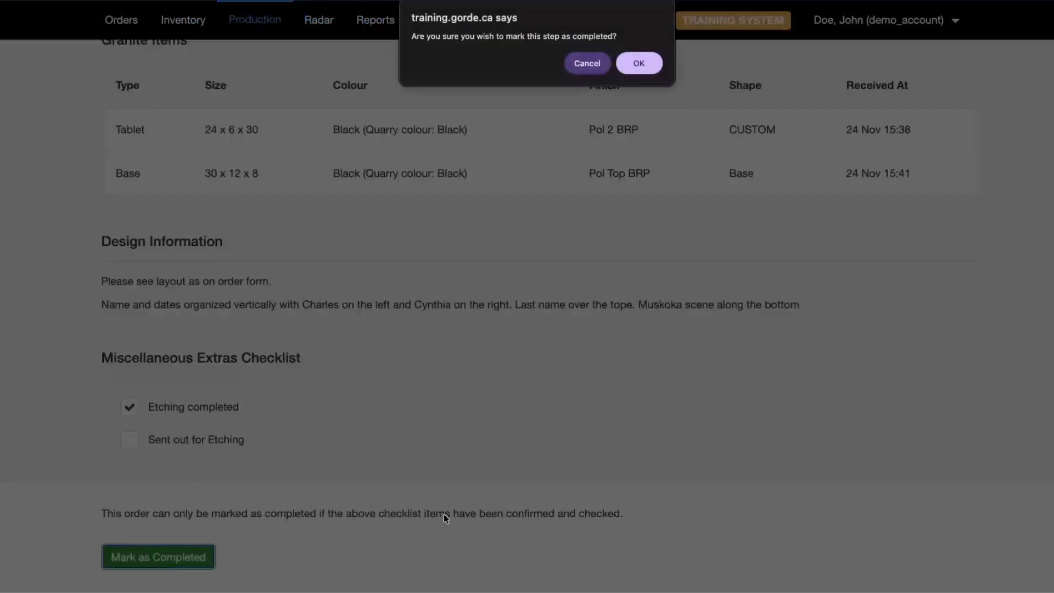
pyautogui.click(640, 64)
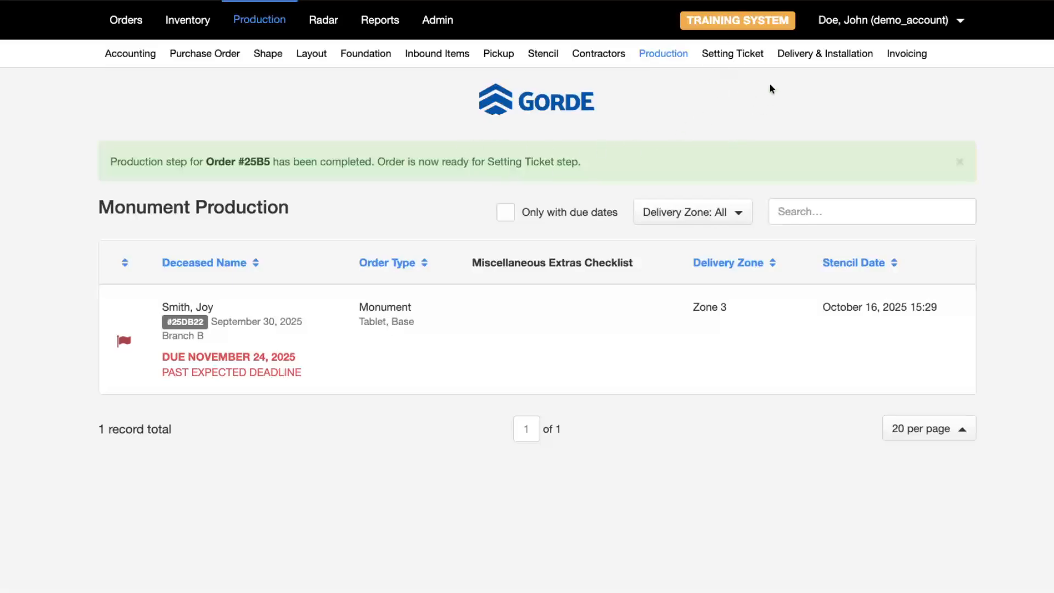
pyautogui.click(746, 57)
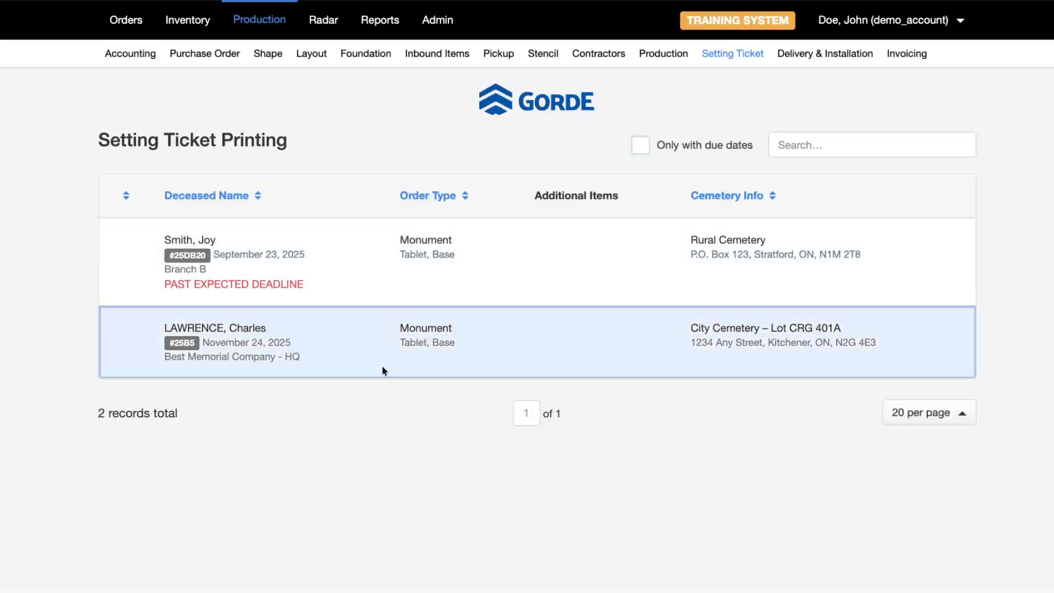
# - Open the November 24 order's printable setting ticket and review its setting instructions unchanged
pyautogui.click(400, 363)
pyautogui.scroll(-5, 291, 313)
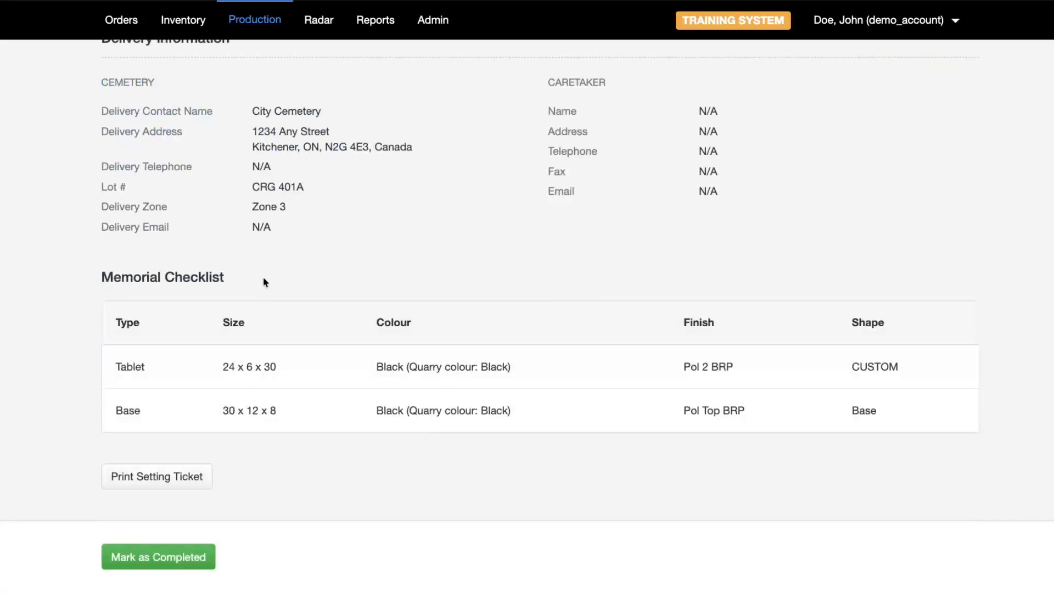
pyautogui.click(158, 476)
pyautogui.scroll(-3, 273, 227)
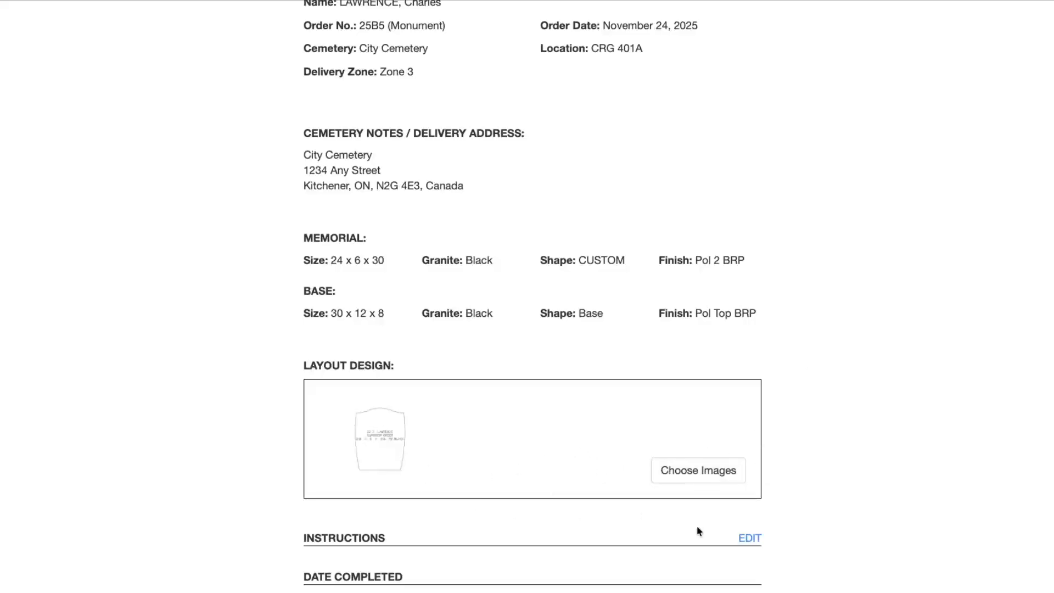
pyautogui.click(750, 538)
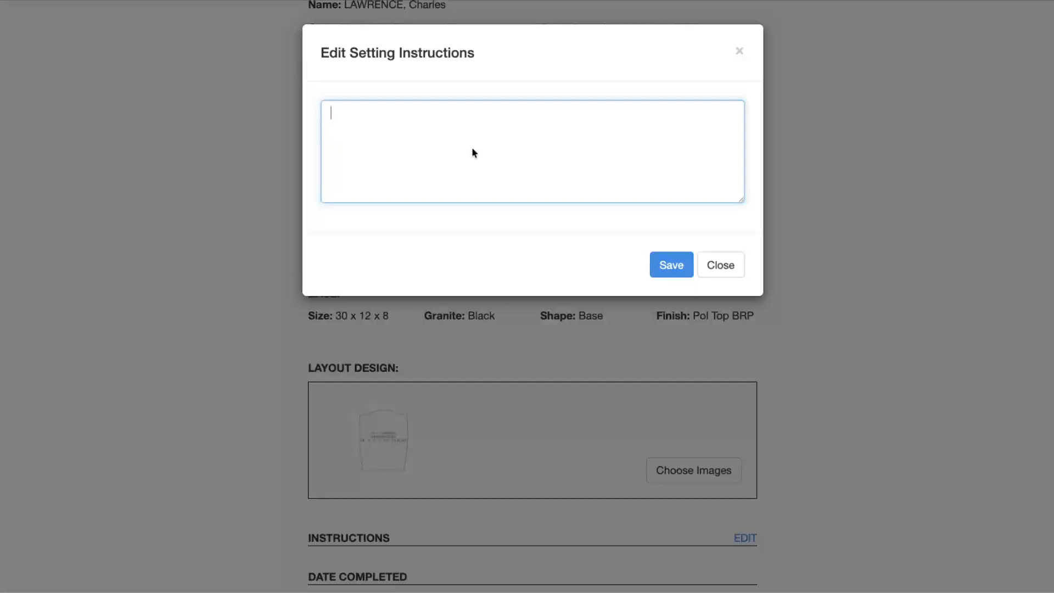
pyautogui.click(720, 269)
# - Mark the setting ticket step as completed and confirm it
pyautogui.scroll(3, 294, 475)
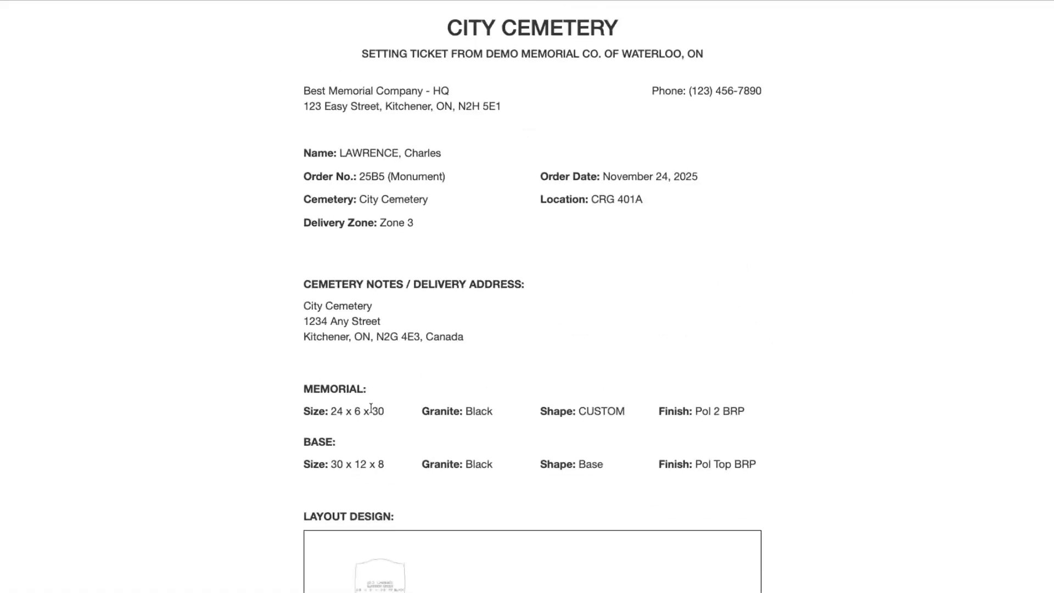
pyautogui.scroll(-3, 371, 407)
pyautogui.scroll(3, 510, 304)
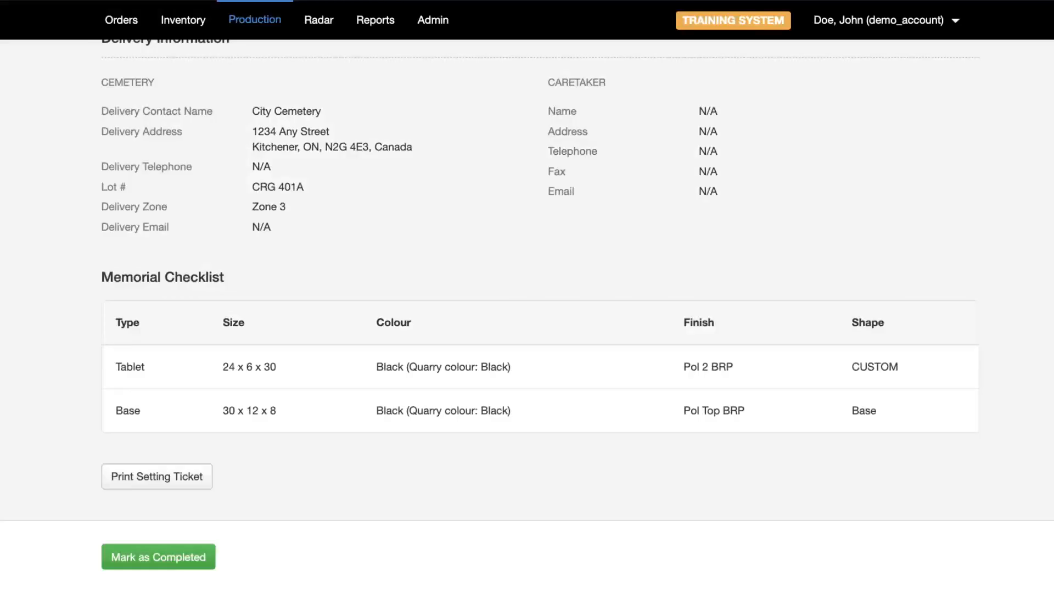
pyautogui.scroll(1, 401, 276)
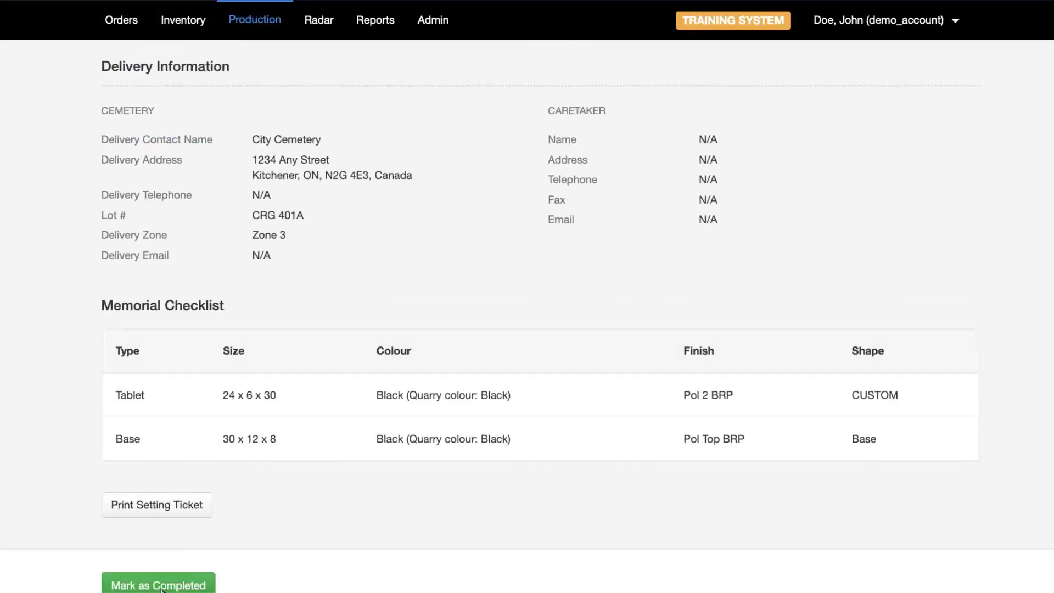
pyautogui.scroll(-1, 162, 589)
pyautogui.click(165, 566)
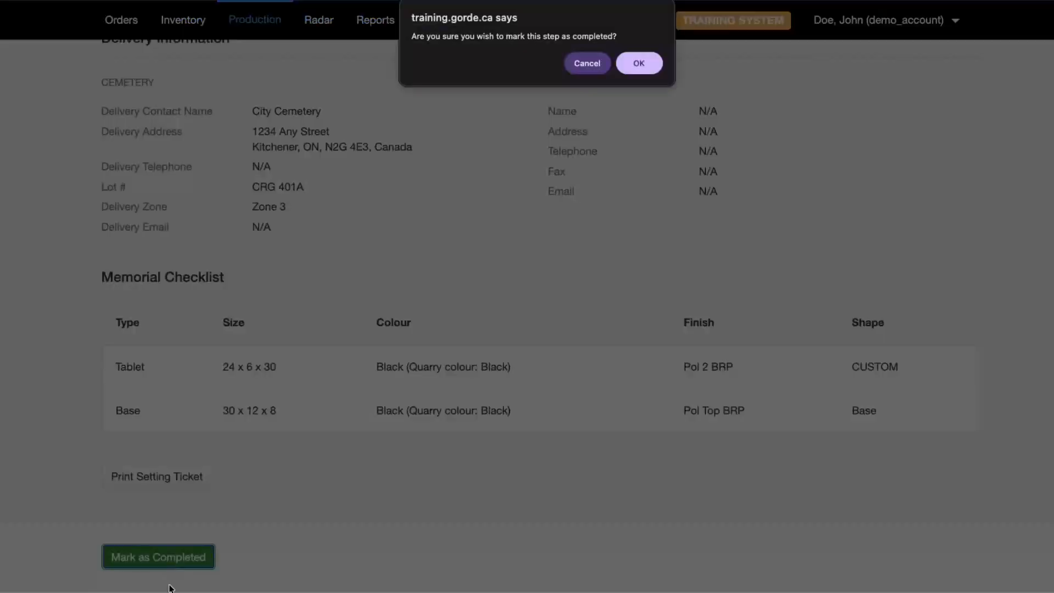
pyautogui.click(648, 65)
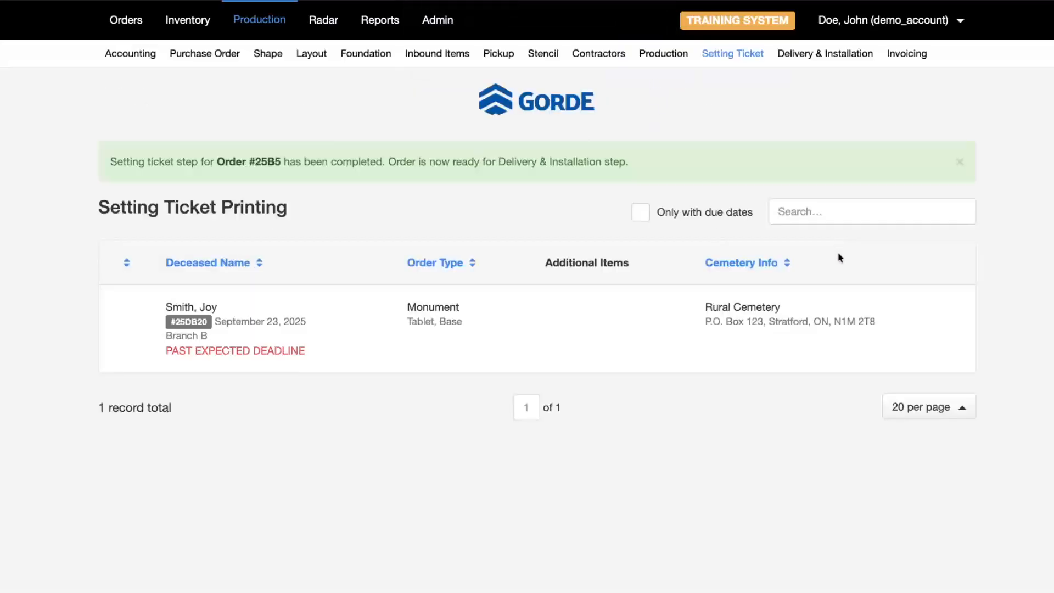
pyautogui.click(827, 54)
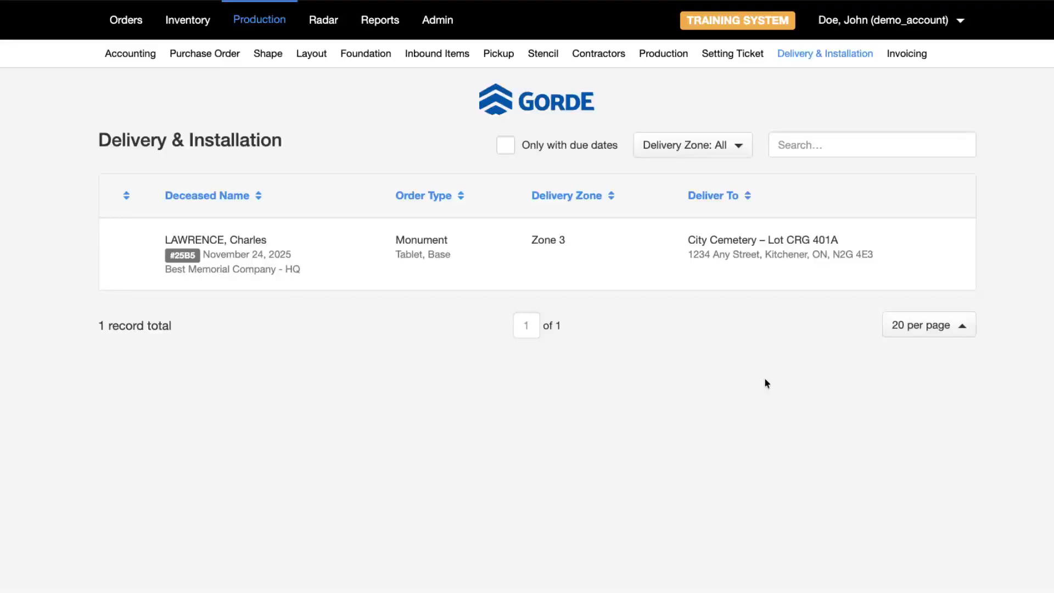
# - Open the November 24 order's Delivery & Installation page and review its items
pyautogui.click(654, 275)
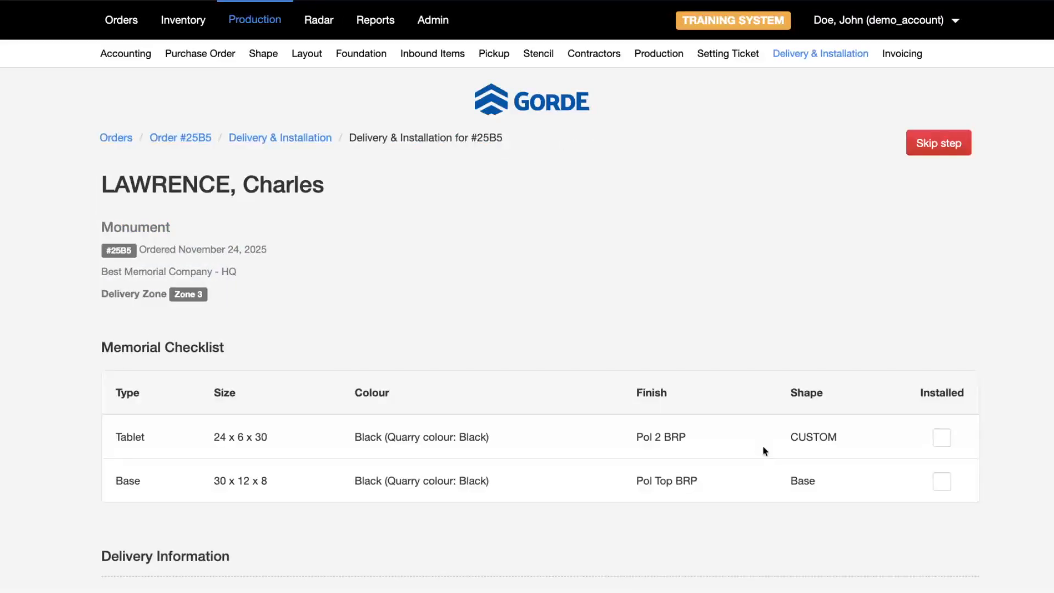
pyautogui.scroll(-7, 416, 424)
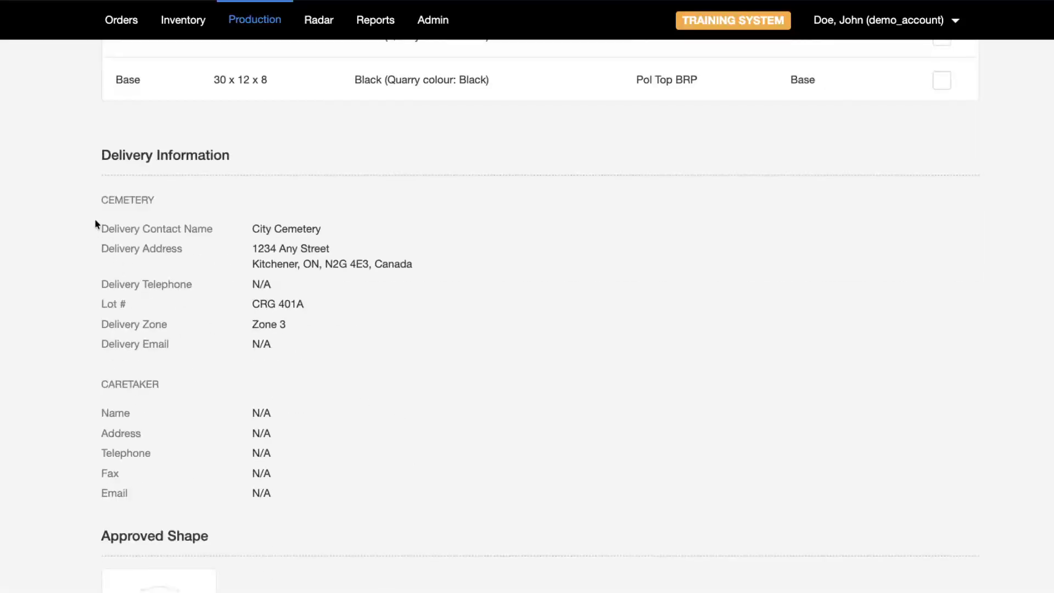
pyautogui.moveTo(109, 191); pyautogui.dragTo(139, 281)
pyautogui.scroll(-4, 336, 480)
pyautogui.scroll(3, 336, 479)
pyautogui.scroll(-3, 132, 230)
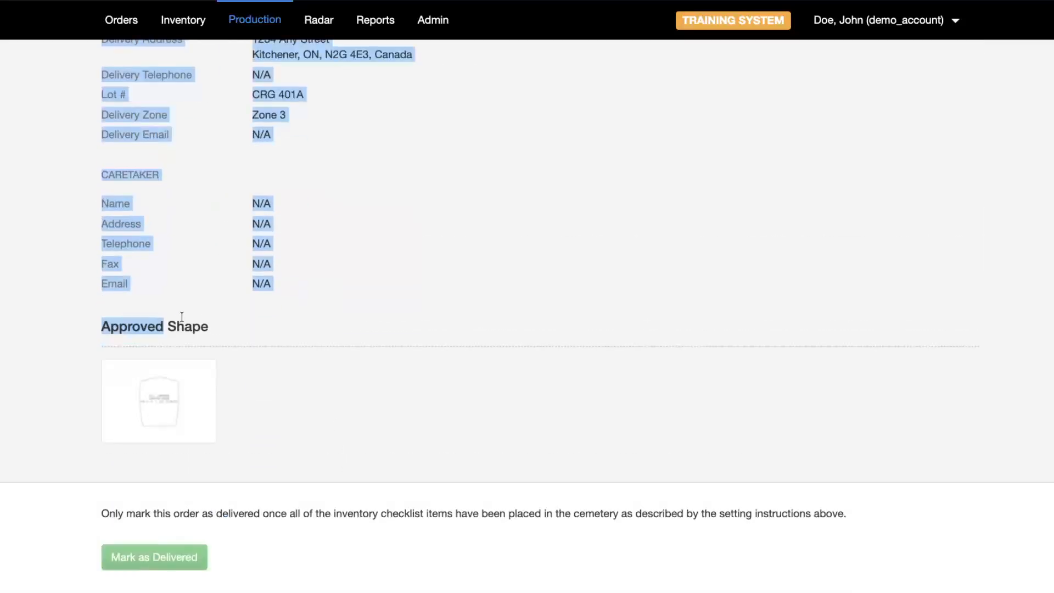
# - Tick the Installed boxes for the Tablet and the Base
pyautogui.click(193, 324)
pyautogui.doubleClick(193, 328)
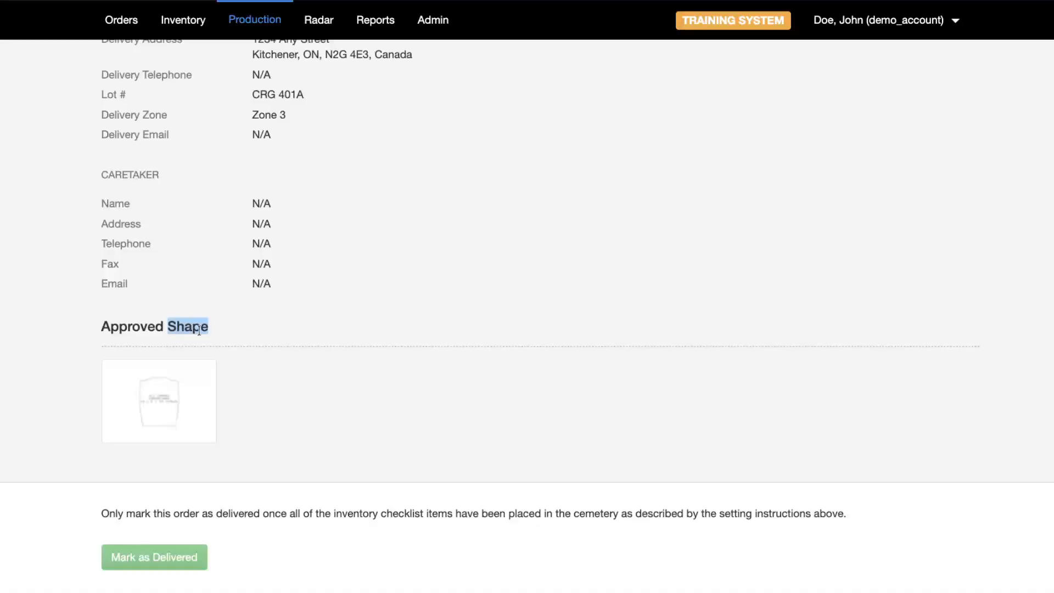
pyautogui.click(480, 312)
pyautogui.scroll(7, 480, 312)
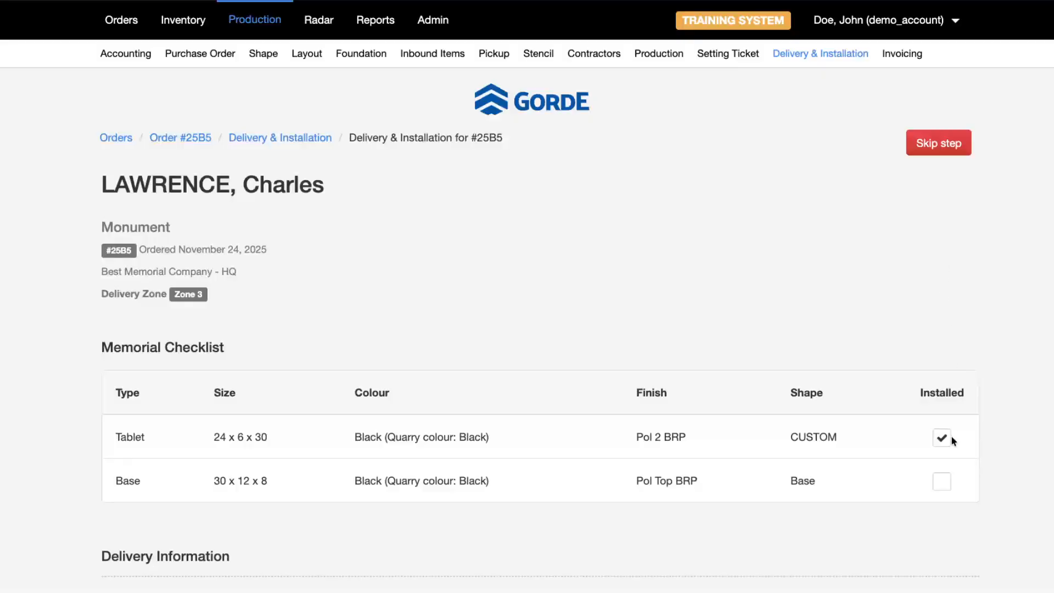
pyautogui.click(940, 482)
pyautogui.scroll(-5, 1029, 323)
pyautogui.scroll(-5, 1032, 328)
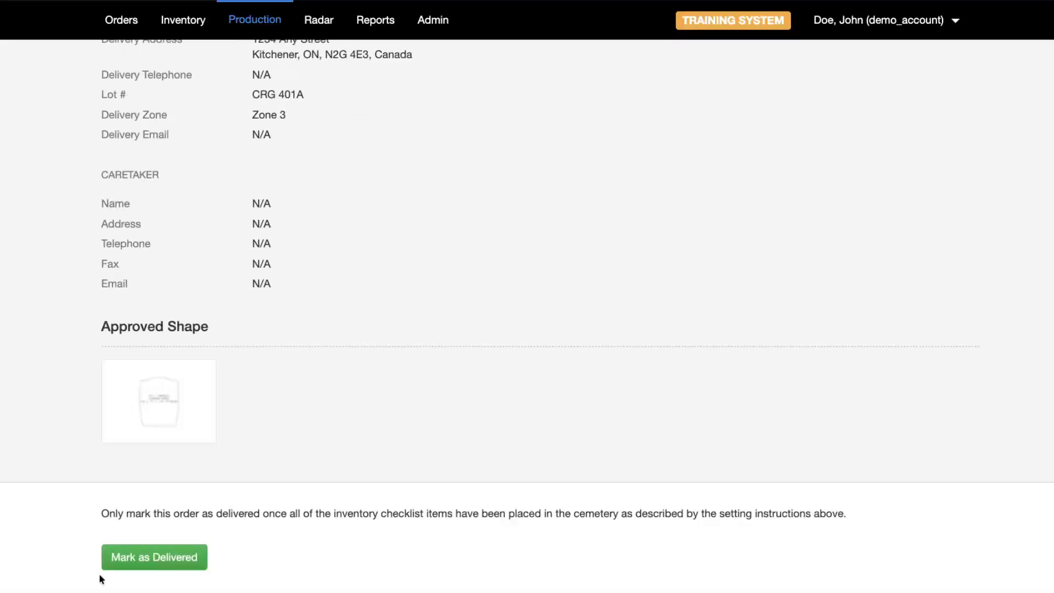
pyautogui.scroll(5, 748, 445)
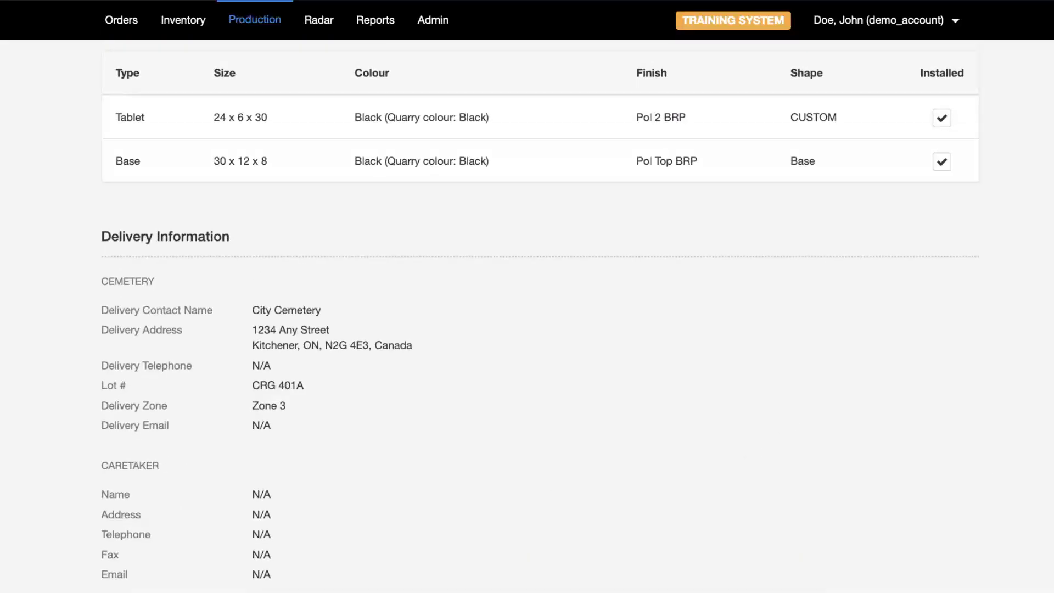
pyautogui.scroll(6, 484, 227)
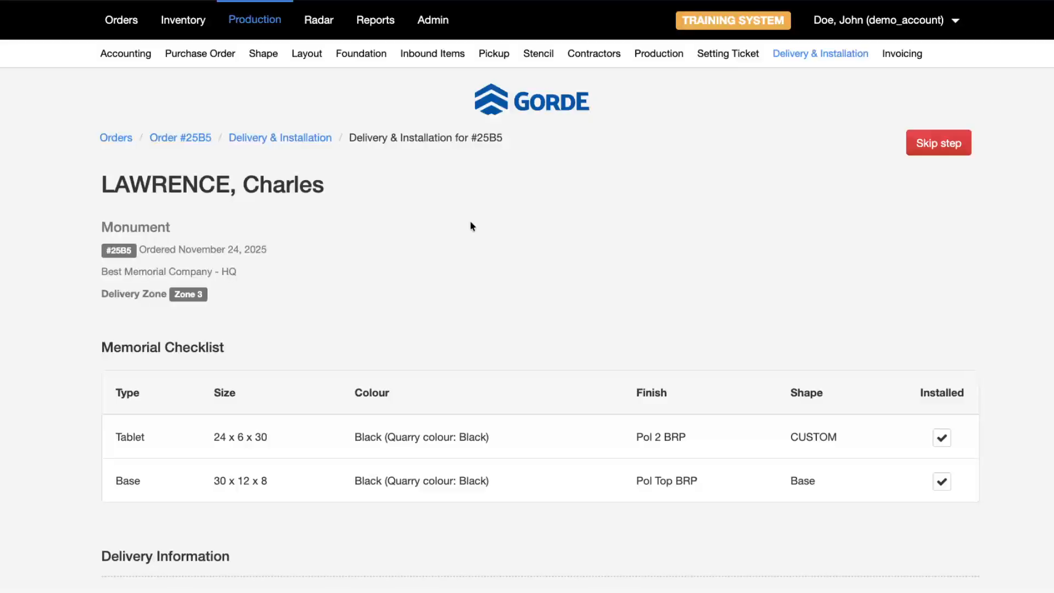
# - Open the order's details and review the approved shape and layout files on the Design tab
pyautogui.click(186, 139)
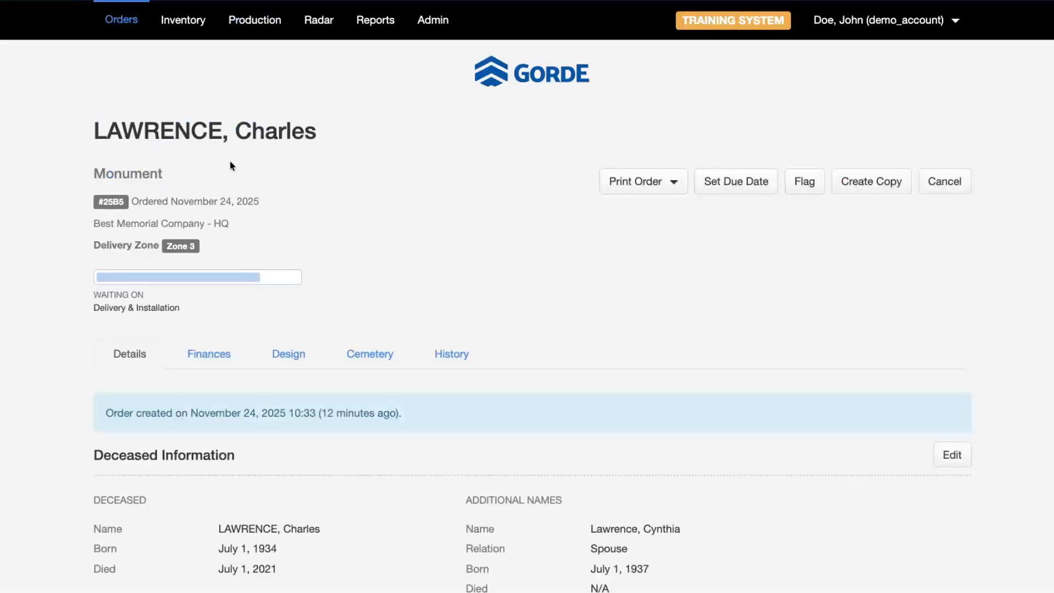
pyautogui.scroll(-1, 310, 320)
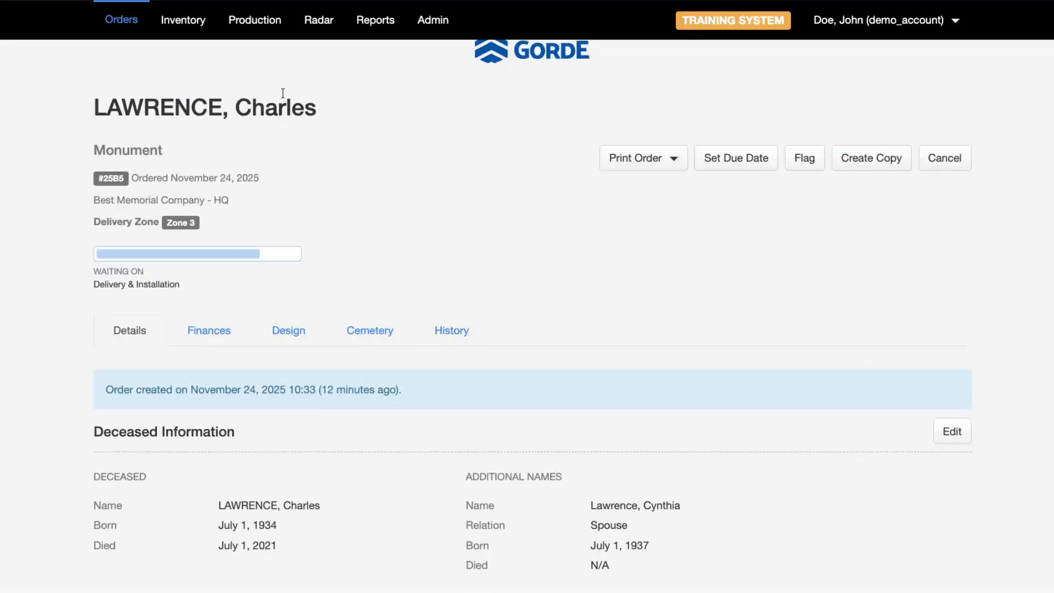
pyautogui.click(286, 334)
pyautogui.scroll(-8, 285, 336)
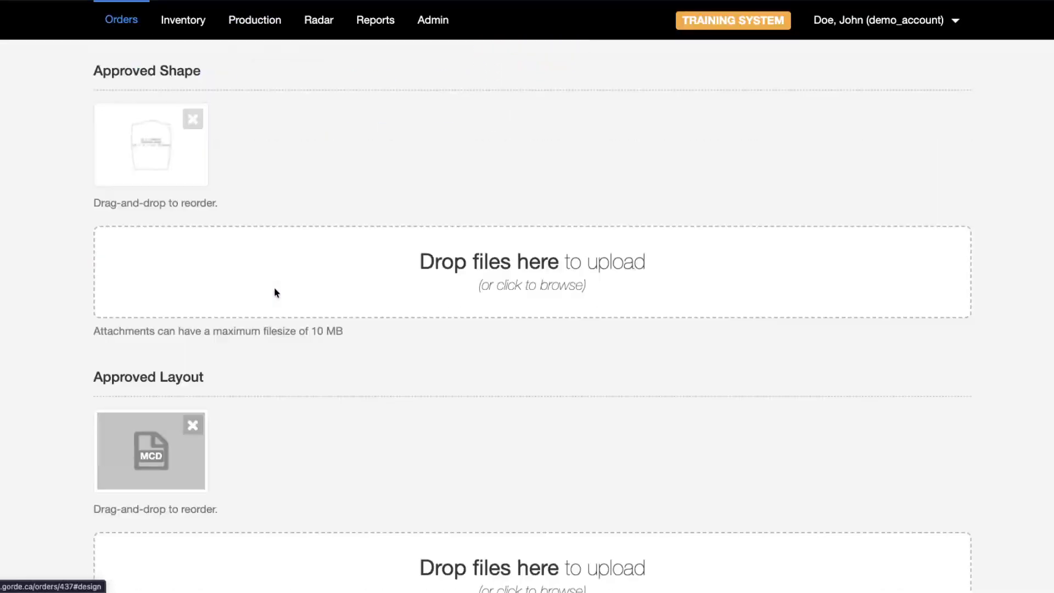
pyautogui.scroll(3, 293, 381)
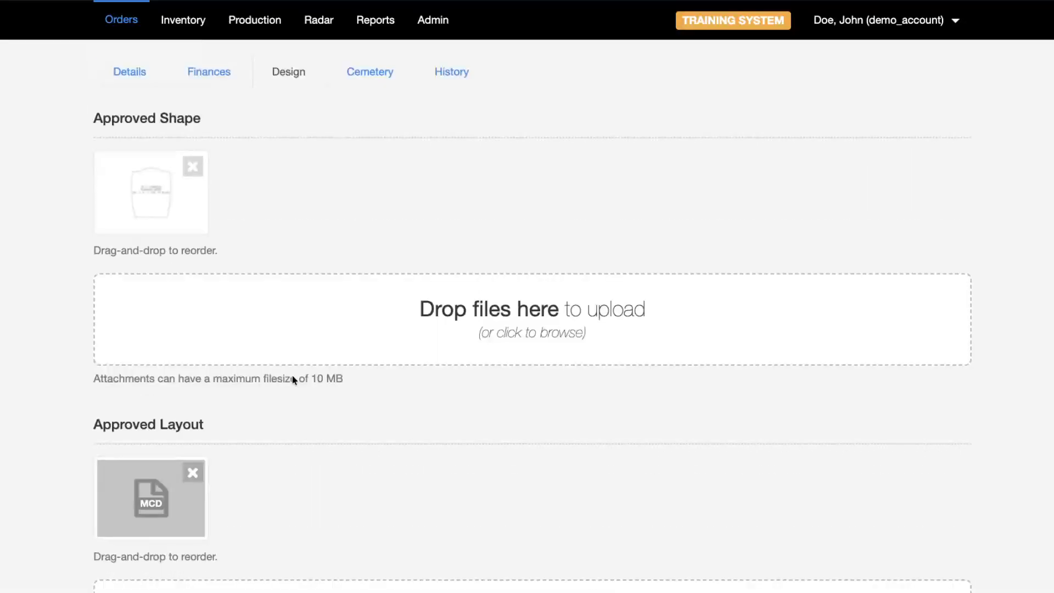
pyautogui.scroll(-6, 291, 377)
pyautogui.scroll(-4, 337, 434)
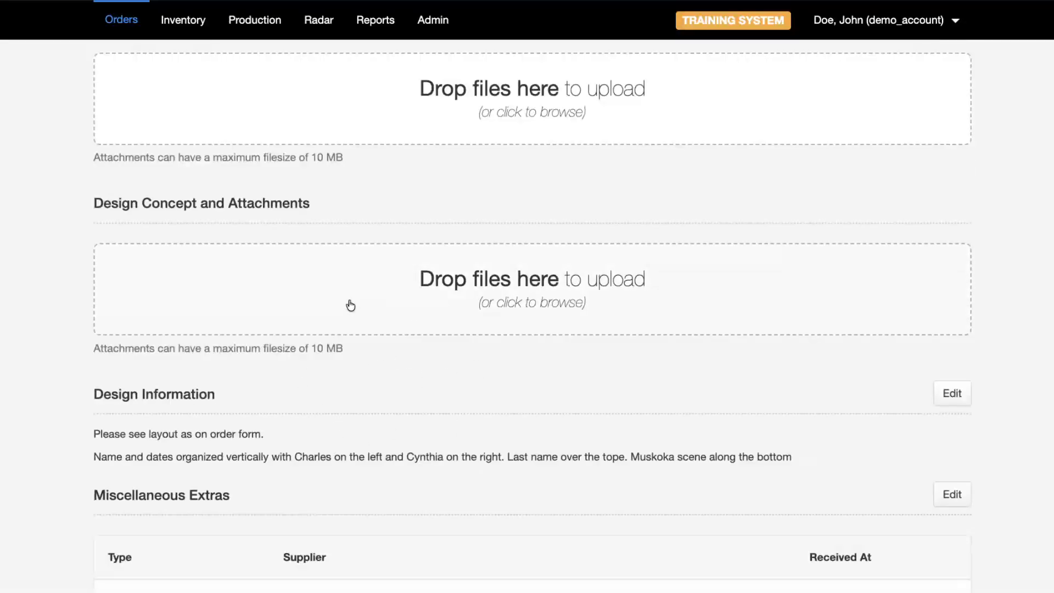
pyautogui.scroll(2, 409, 258)
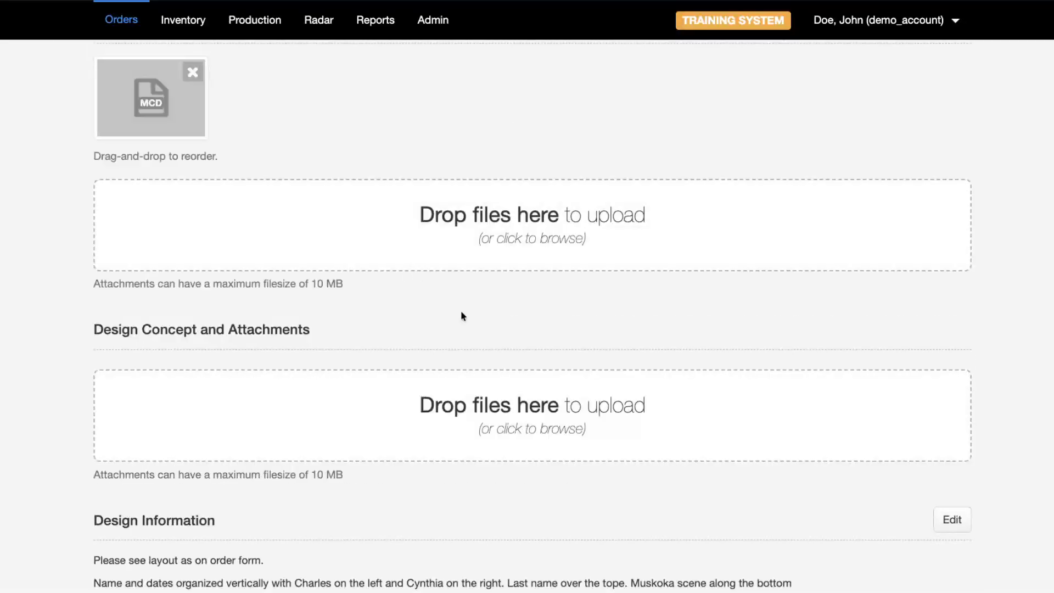
# - Start attaching a Design Concept file, then cancel without adding any attachment
pyautogui.moveTo(100, 322); pyautogui.dragTo(126, 331)
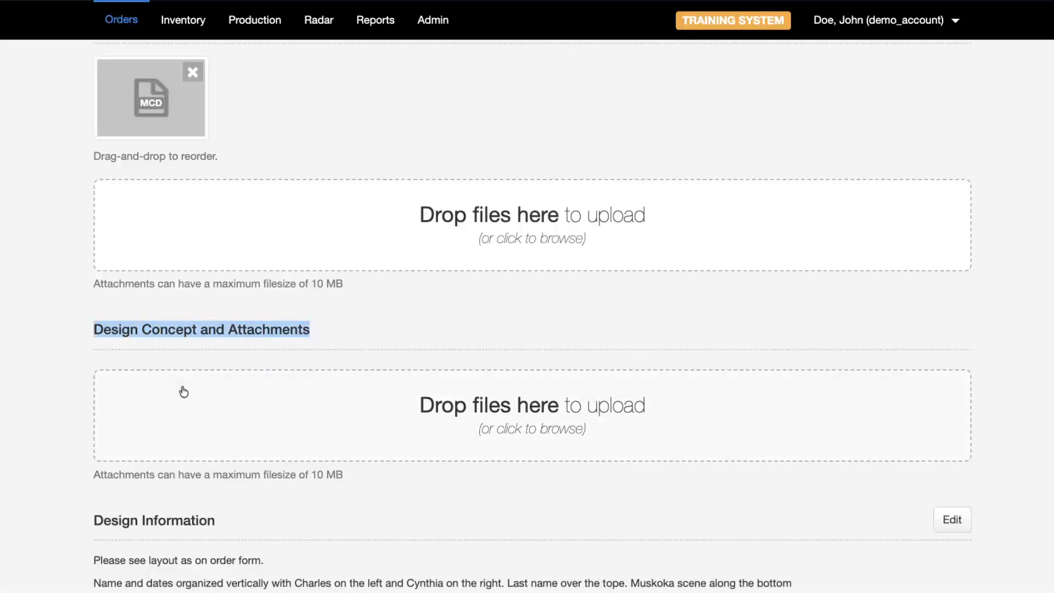
pyautogui.click(647, 415)
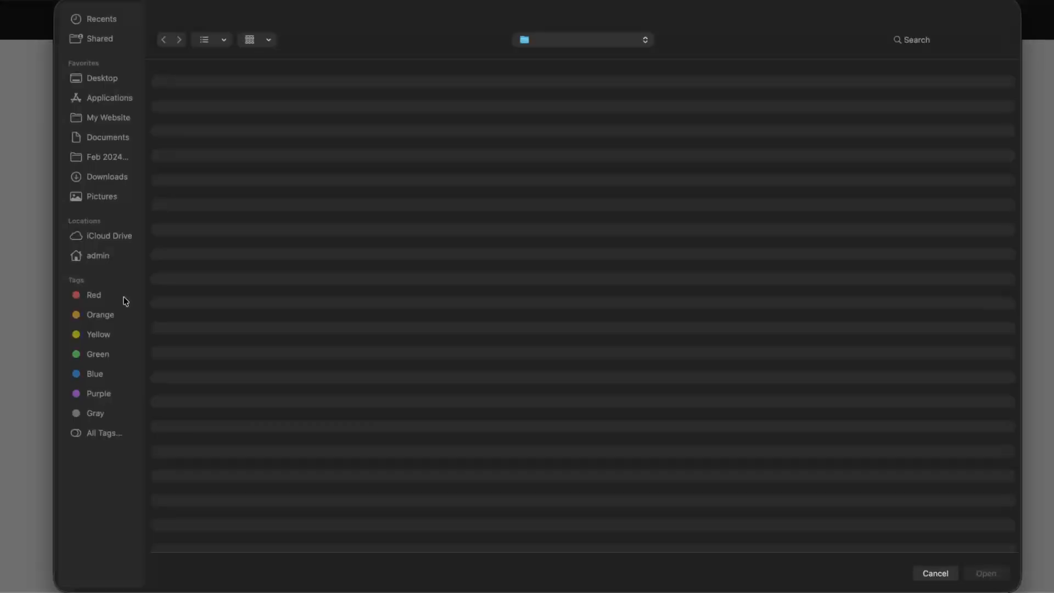
pyautogui.click(945, 575)
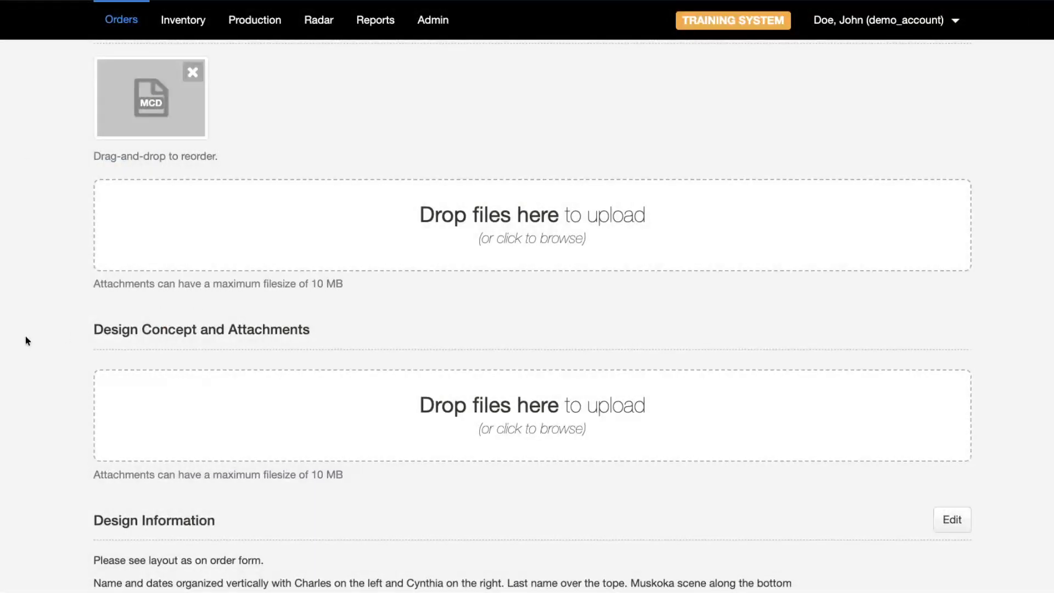
pyautogui.scroll(10, 25, 340)
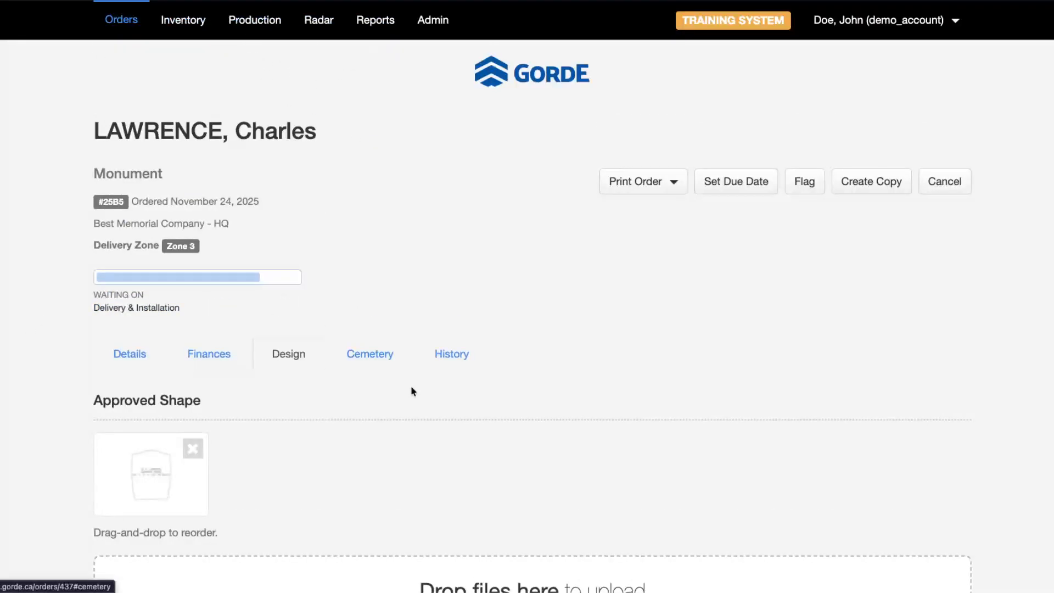
# - From the History timeline, mark the order's Delivery & Installation step as delivered and confirm with OK
pyautogui.click(460, 356)
pyautogui.scroll(-12, 337, 348)
pyautogui.scroll(-20, 216, 399)
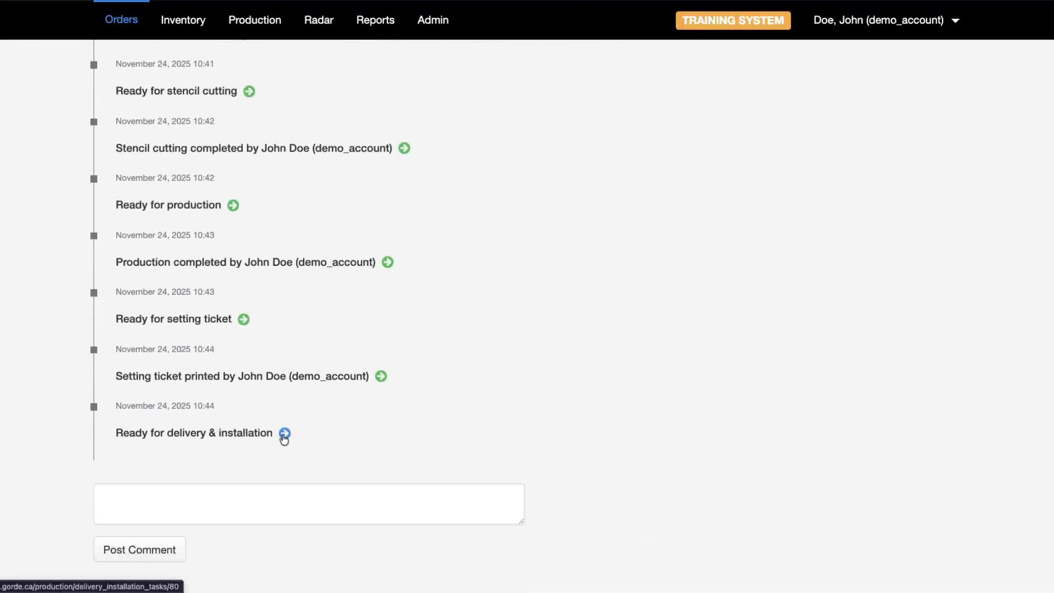
pyautogui.click(285, 435)
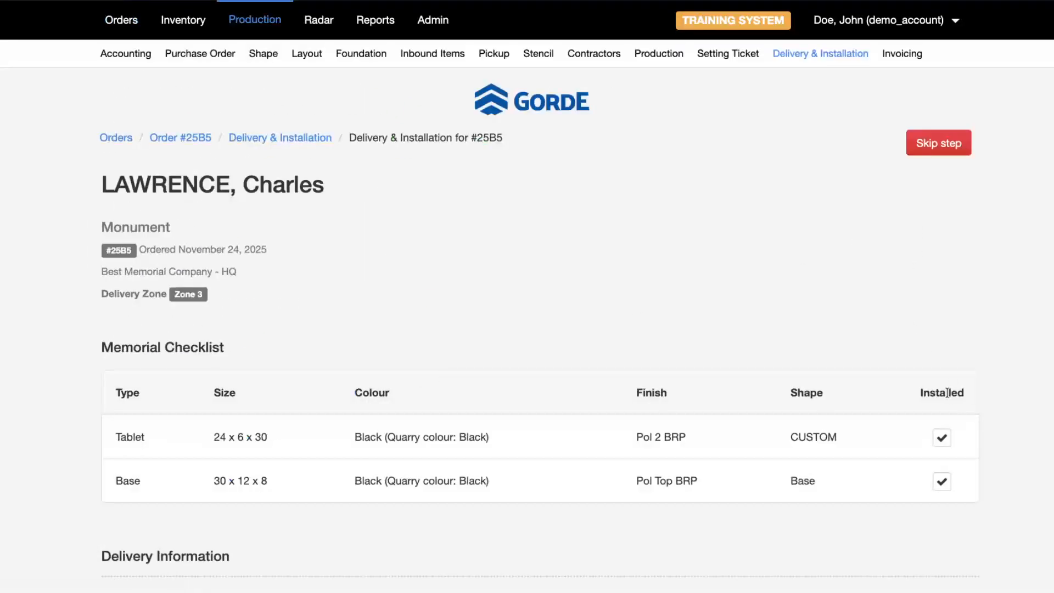
pyautogui.scroll(-2, 944, 395)
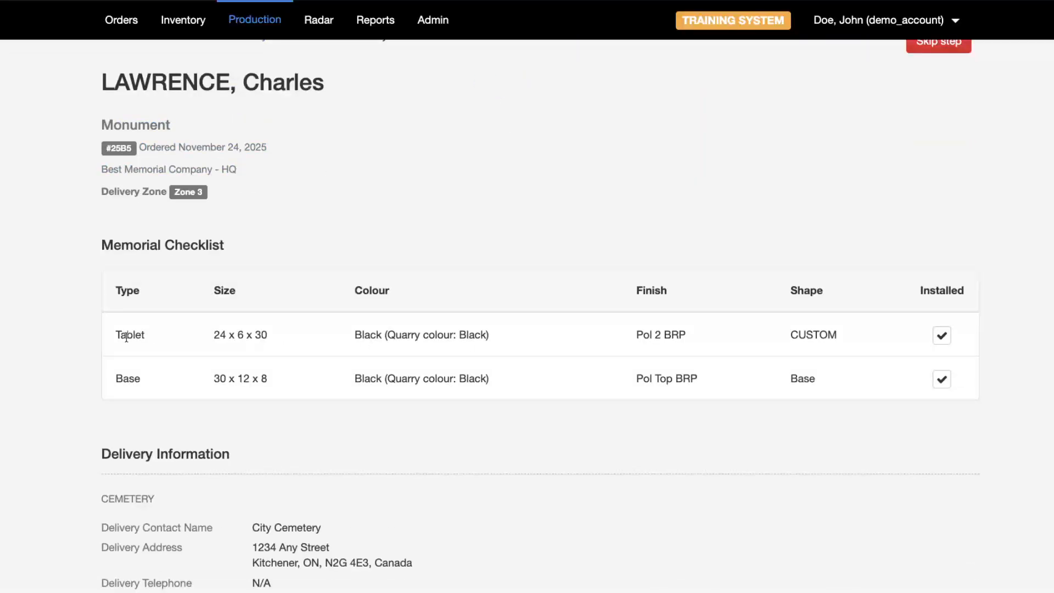
pyautogui.scroll(-2, 322, 404)
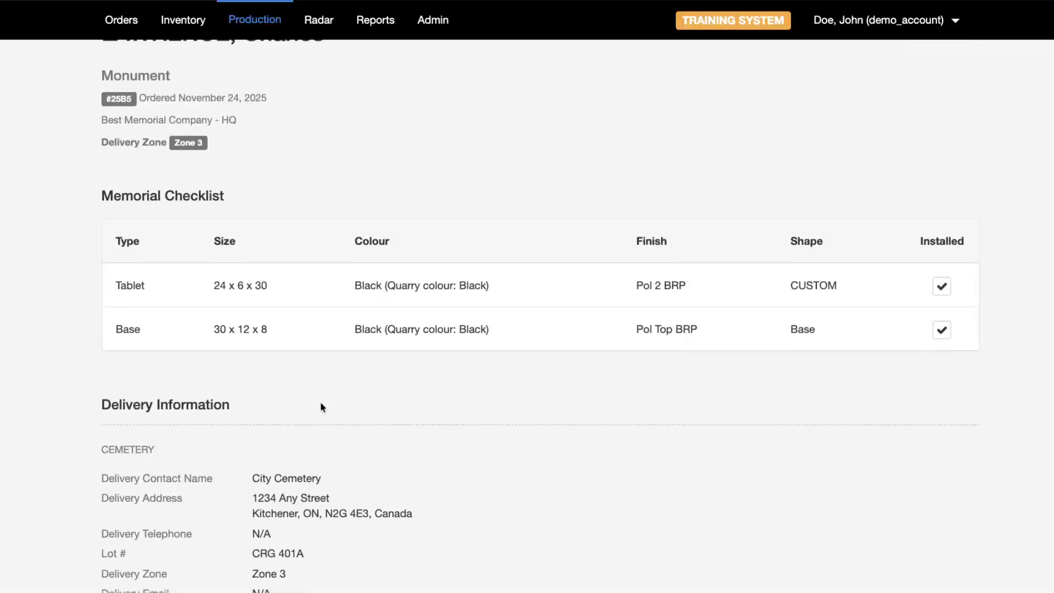
pyautogui.scroll(4, 313, 377)
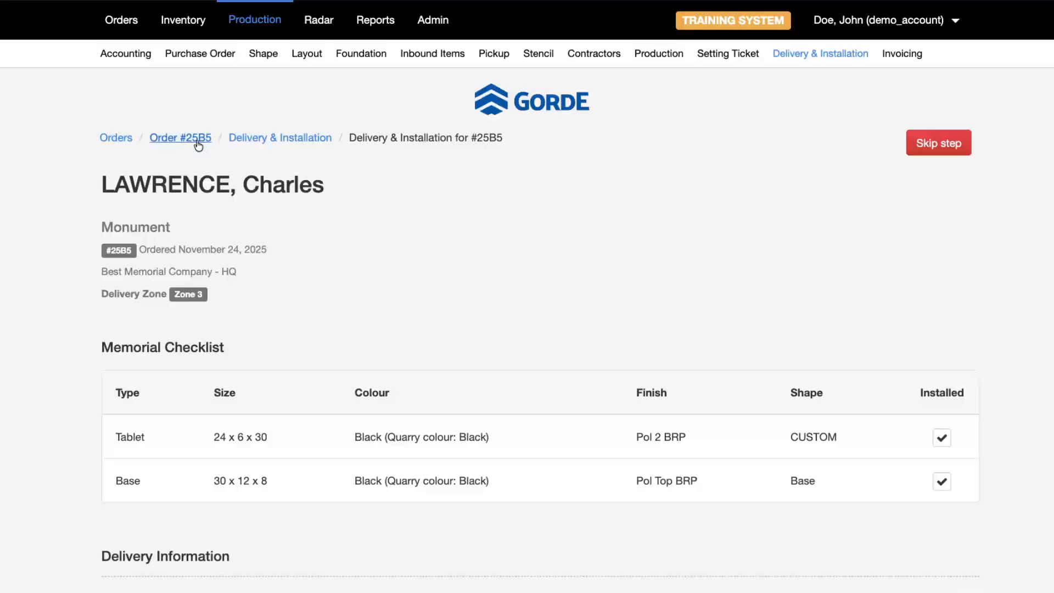
pyautogui.scroll(-8, 254, 212)
pyautogui.scroll(-4, 245, 324)
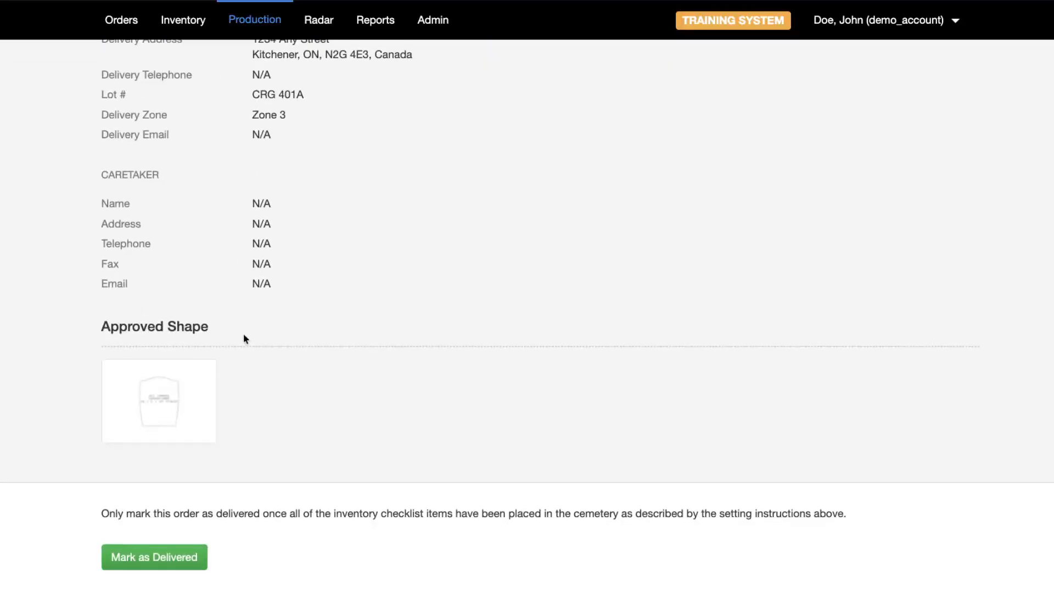
pyautogui.click(160, 558)
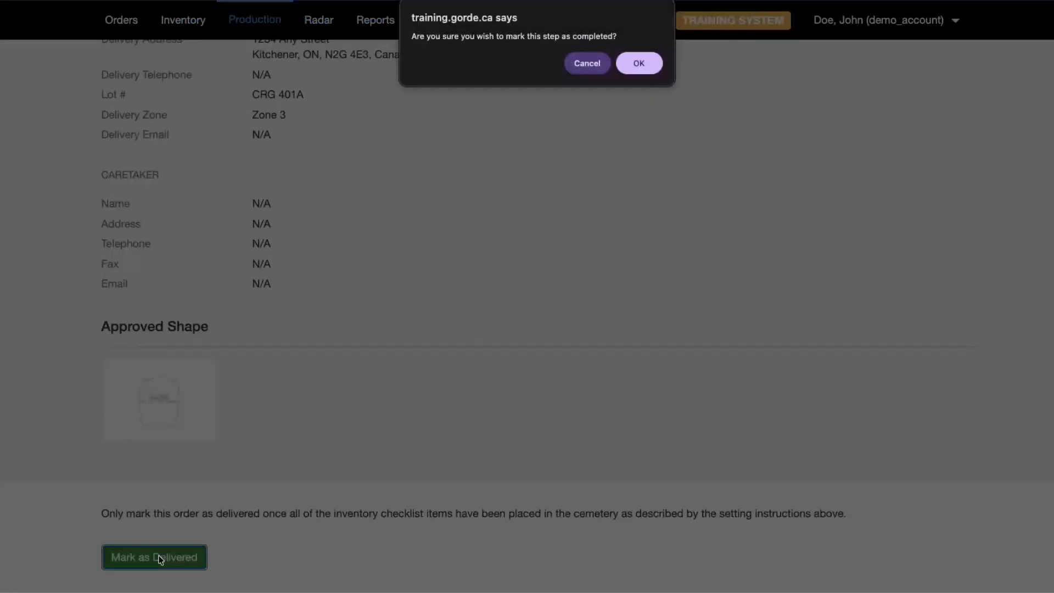
pyautogui.click(639, 65)
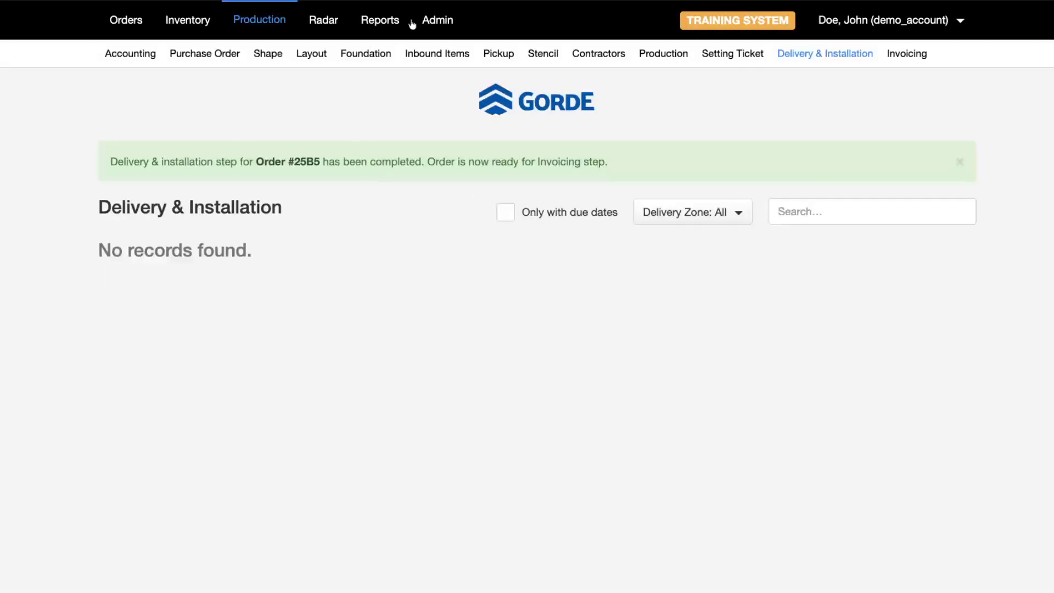
# - Open the customer's order in the Invoicing list, use Complete Order, and confirm with OK
pyautogui.click(911, 54)
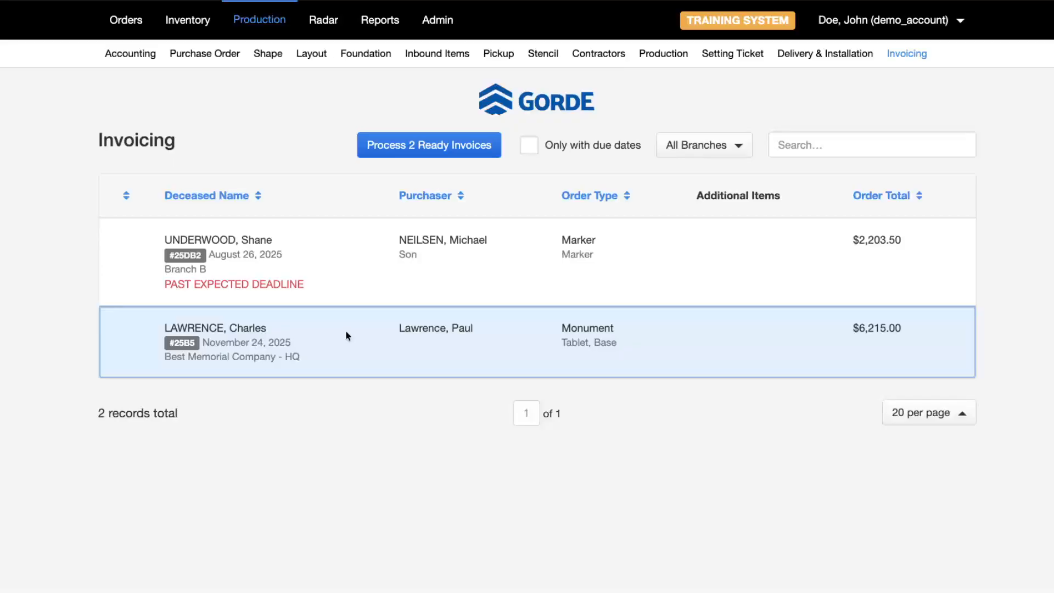
pyautogui.click(346, 336)
pyautogui.scroll(-10, 31, 324)
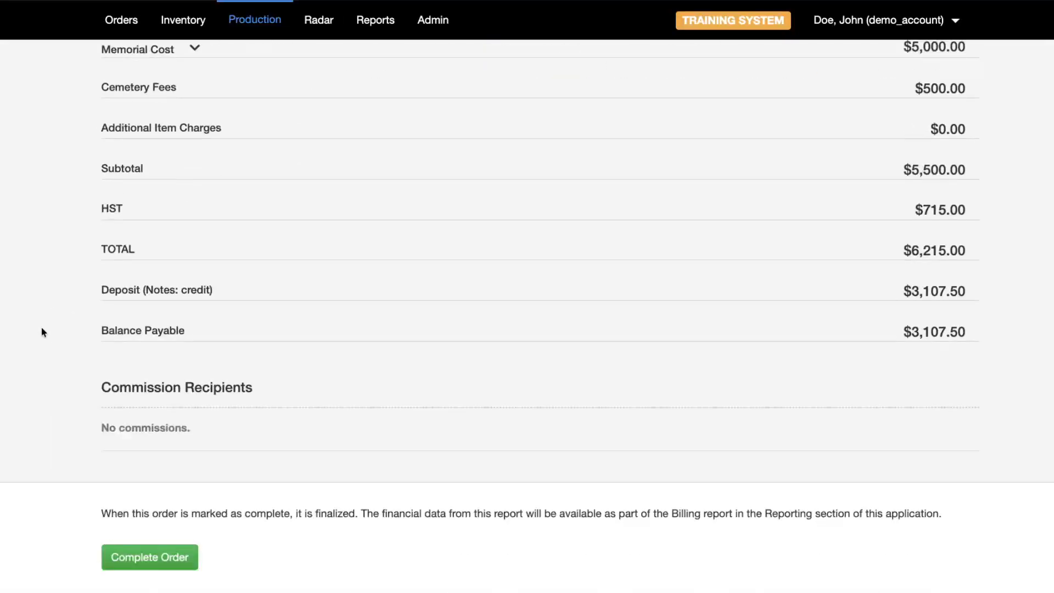
pyautogui.scroll(5, 35, 346)
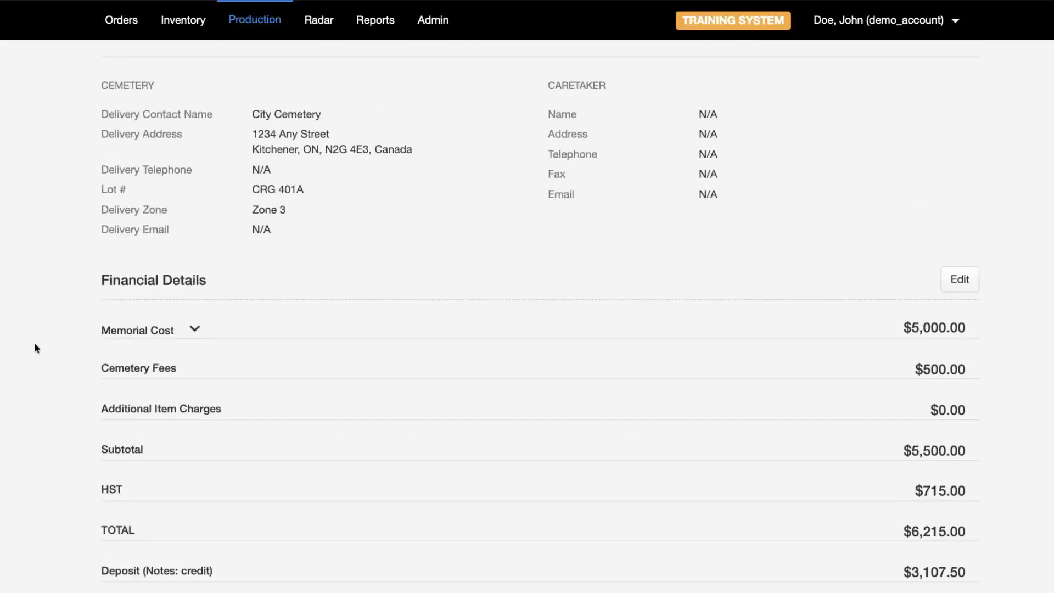
pyautogui.scroll(-5, 35, 345)
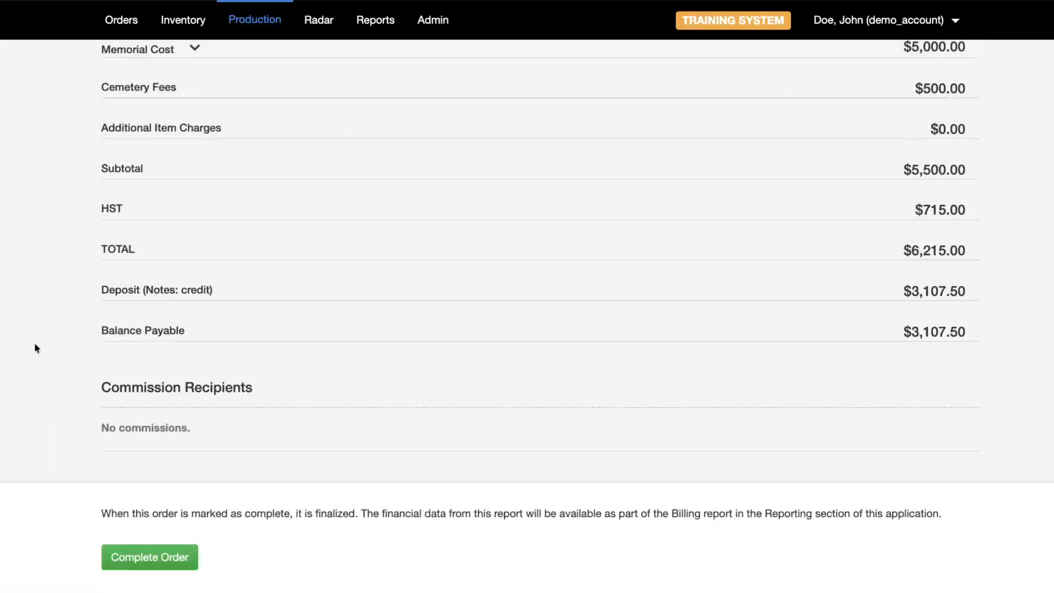
pyautogui.click(153, 561)
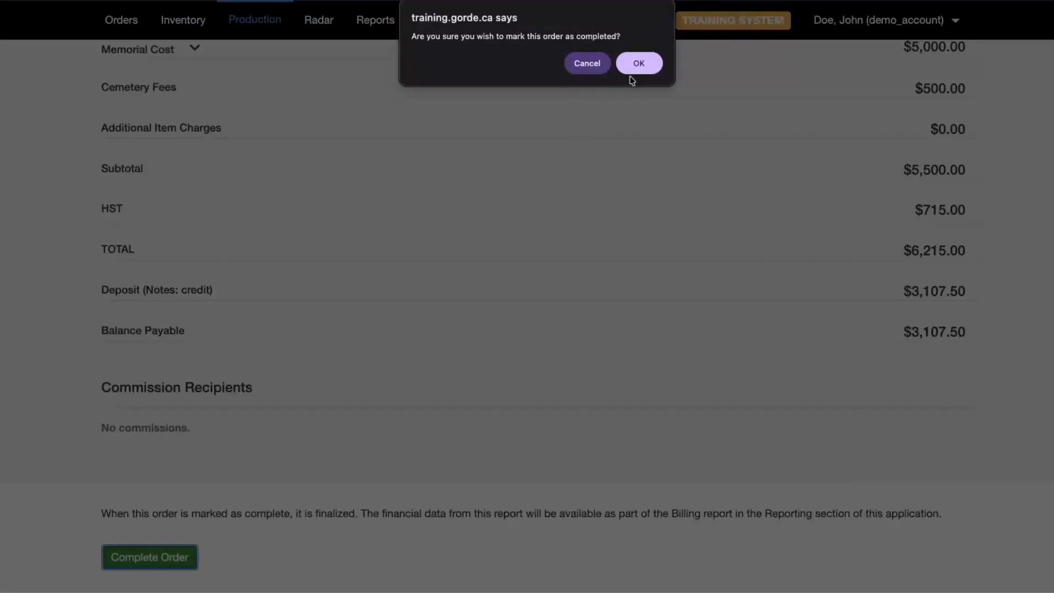
pyautogui.click(640, 65)
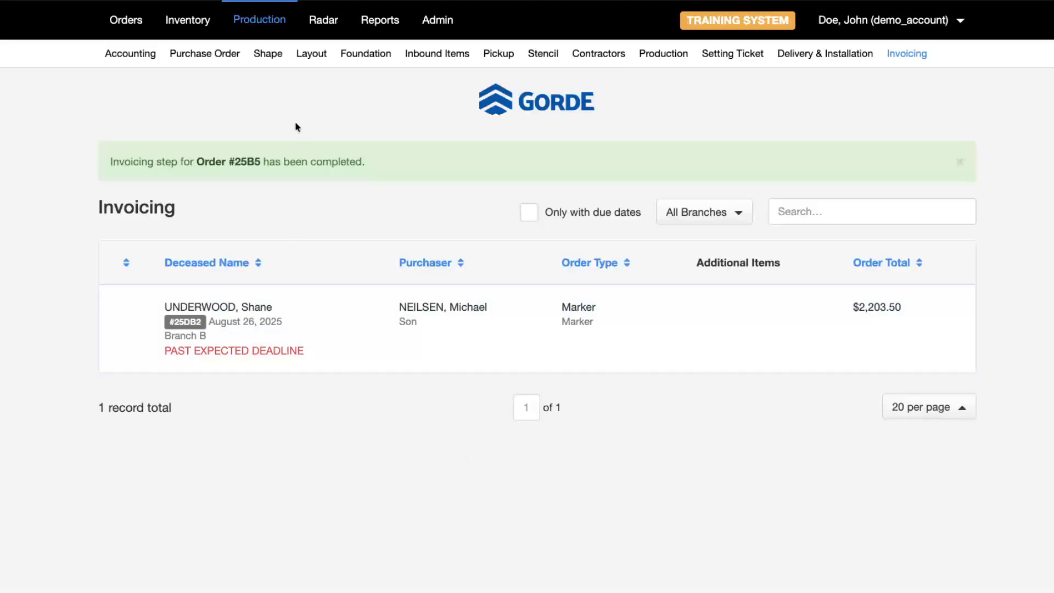
# - Filter Orders to Completed, search by the customer's surname, and open the order completed November 24, 2025
pyautogui.click(127, 20)
pyautogui.click(723, 125)
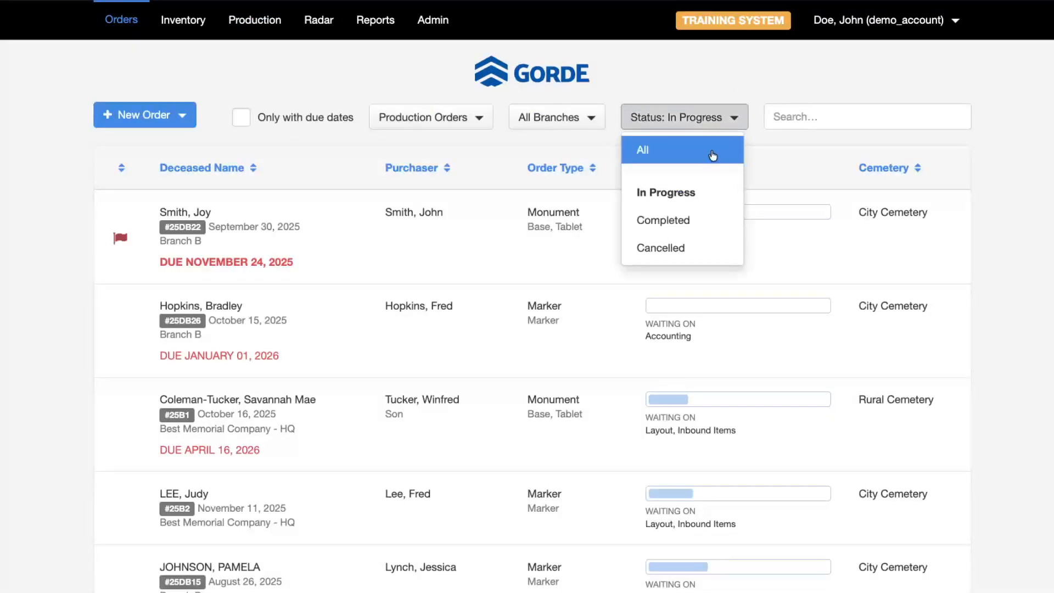
pyautogui.click(691, 235)
pyautogui.click(840, 109)
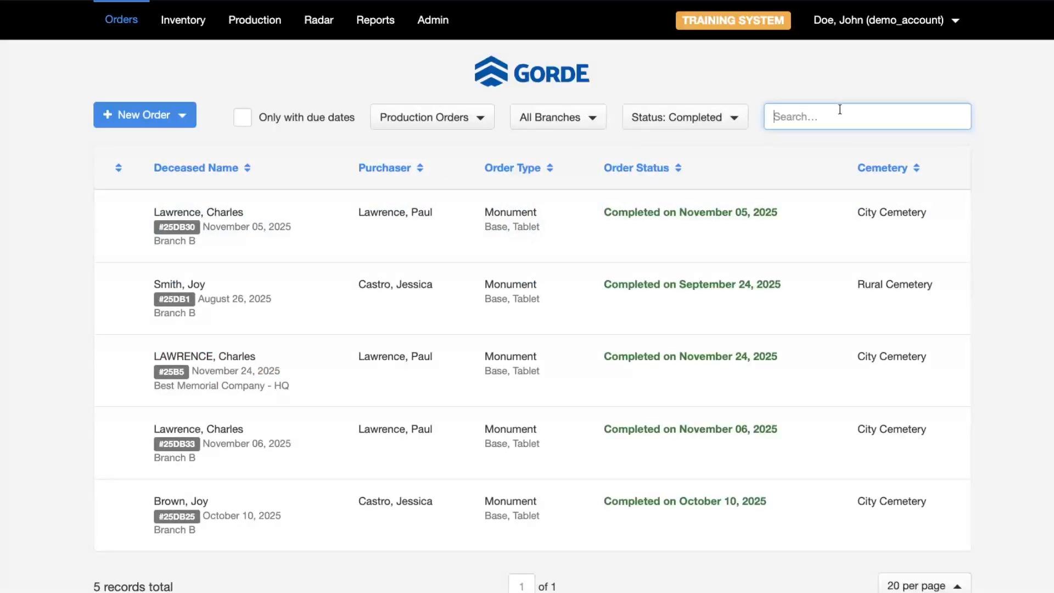
pyautogui.write('lawrenc')
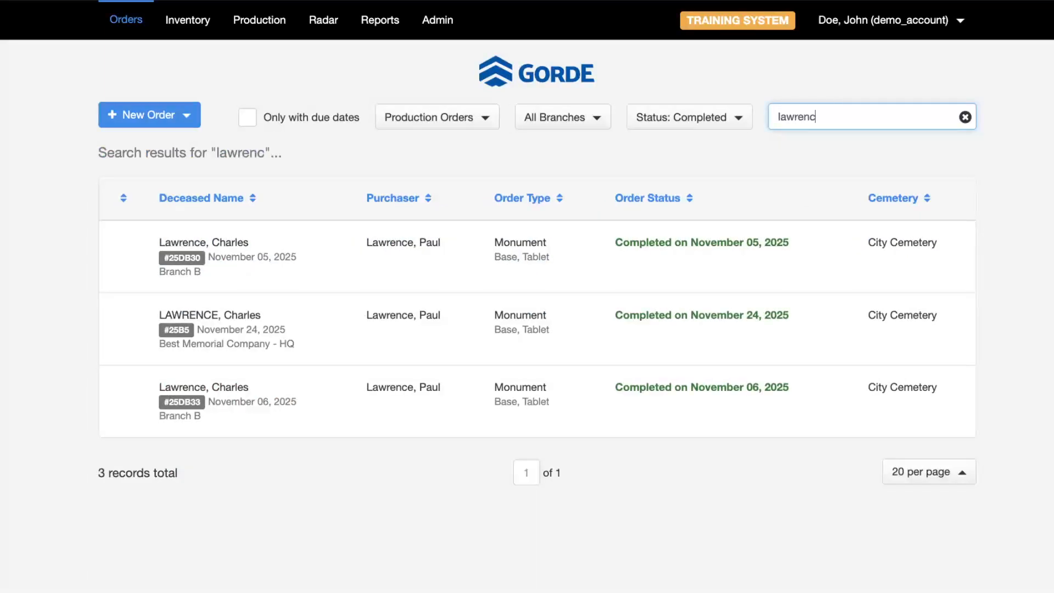
pyautogui.click(236, 341)
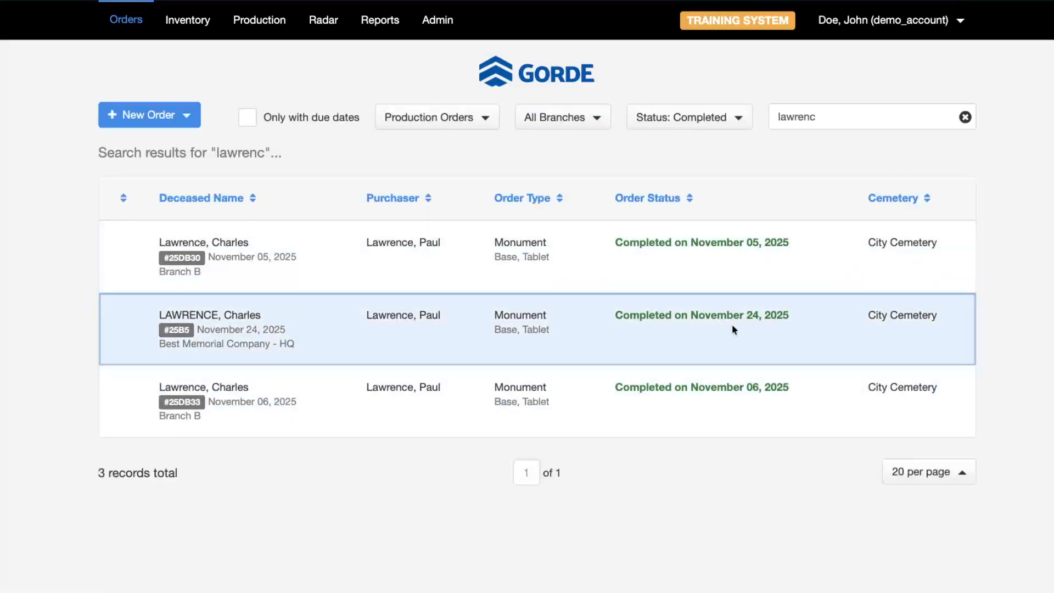
pyautogui.moveTo(690, 315); pyautogui.dragTo(793, 314)
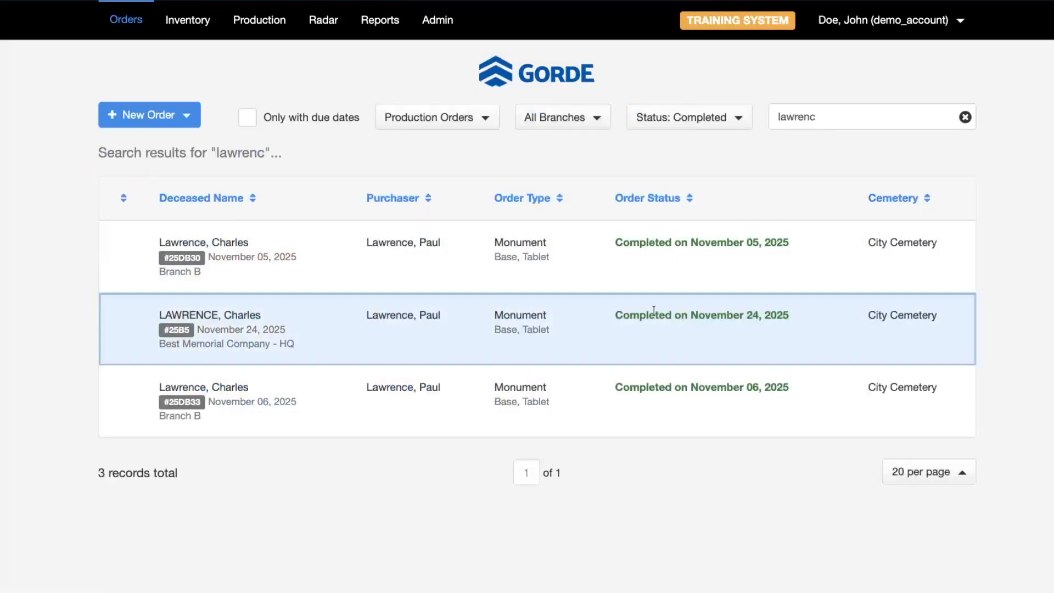